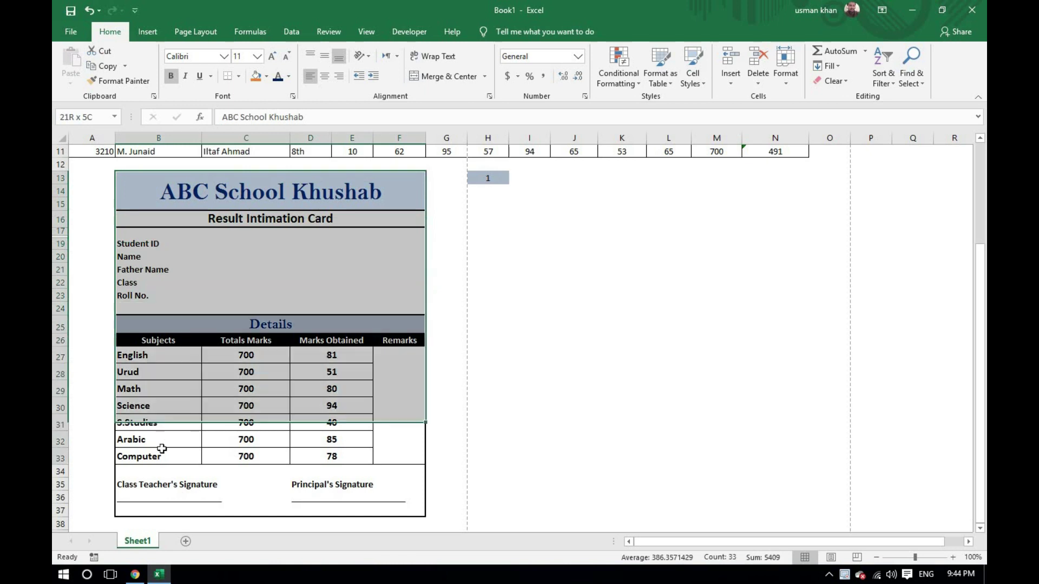
# Undo the clearing of the student details beside Student ID through Roll No. on the result card
pyautogui.click(539, 241)
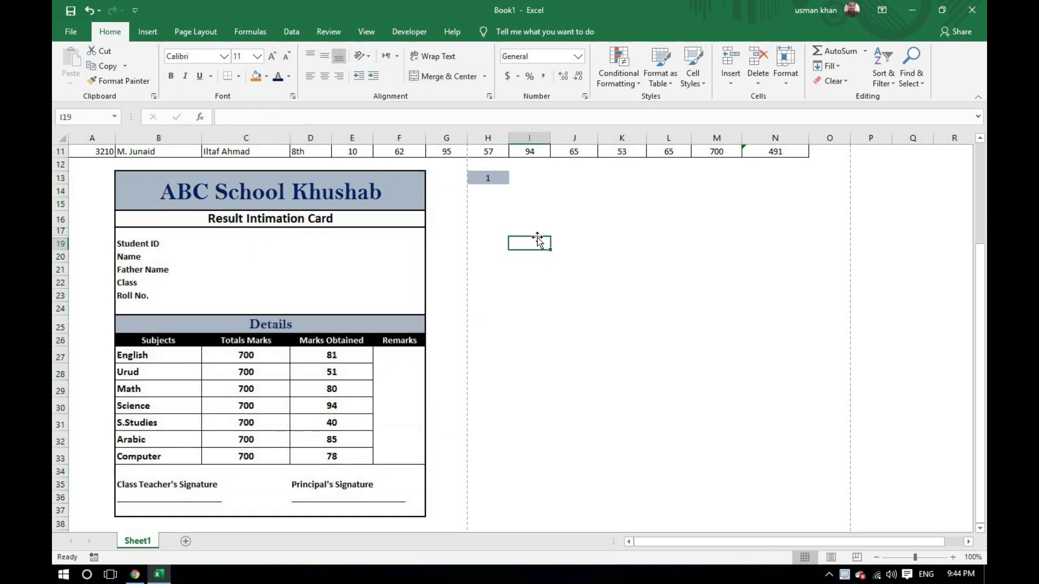
pyautogui.moveTo(241, 190); pyautogui.dragTo(248, 238)
pyautogui.click(505, 274)
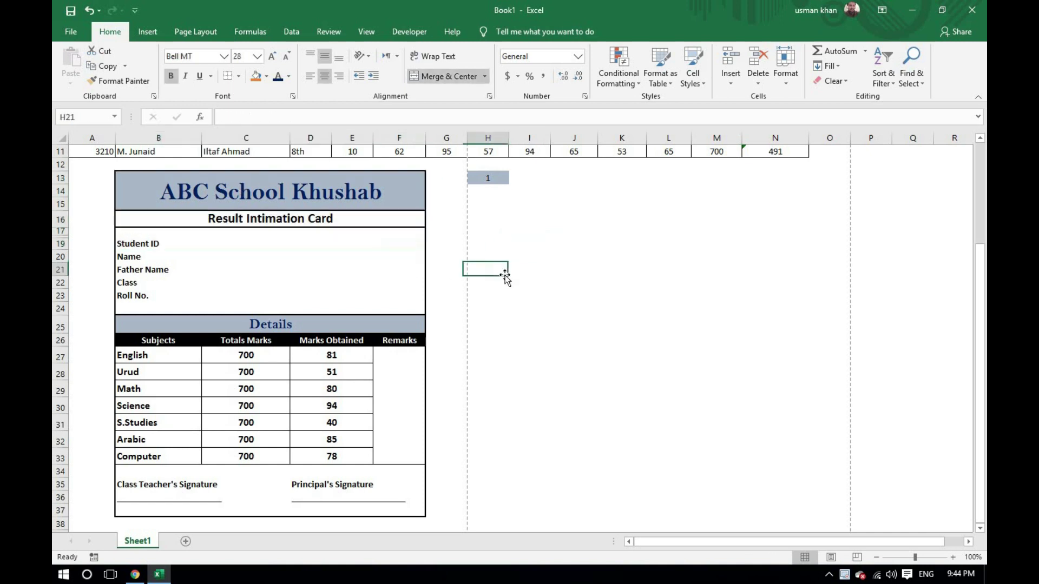
pyautogui.hotkey('ctrl', 'z')
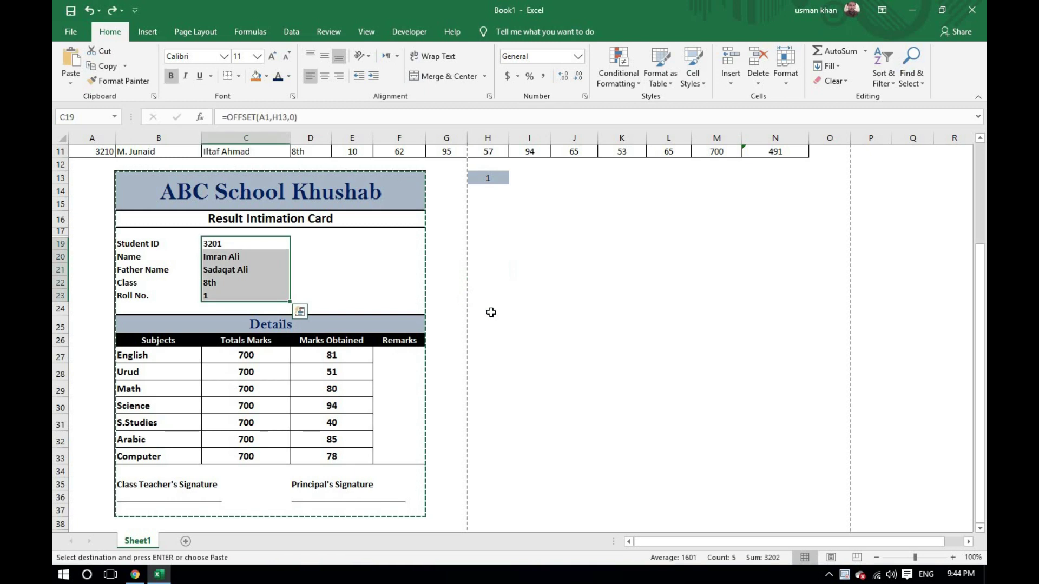
pyautogui.click(517, 258)
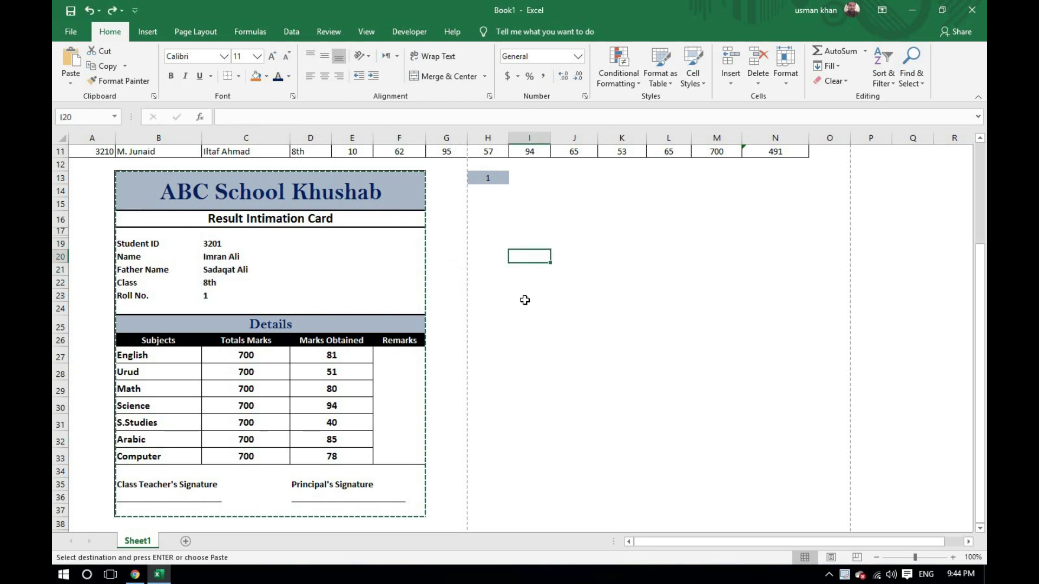
pyautogui.click(613, 293)
pyautogui.click(605, 214)
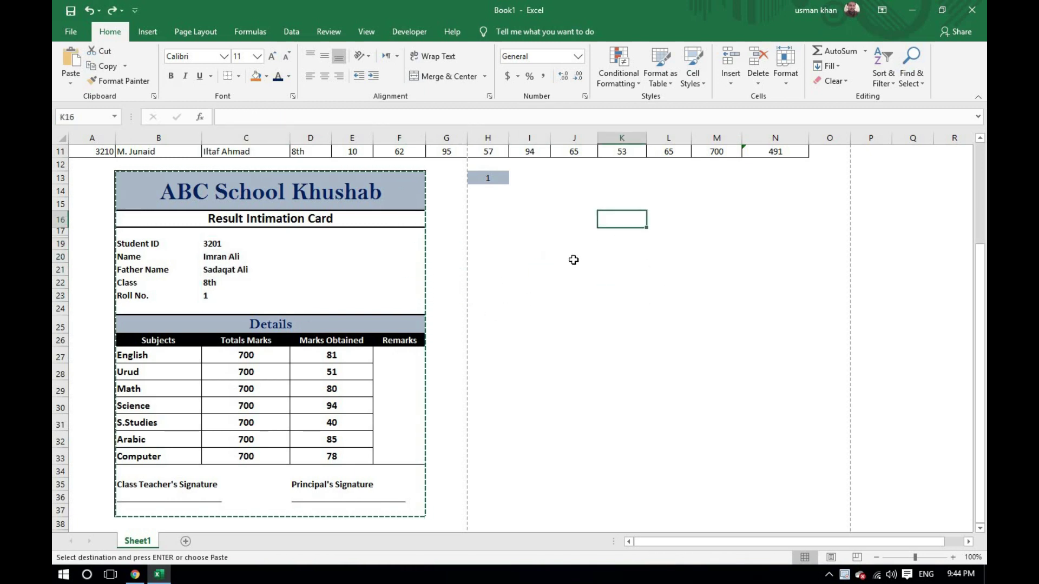
pyautogui.click(521, 179)
pyautogui.click(621, 269)
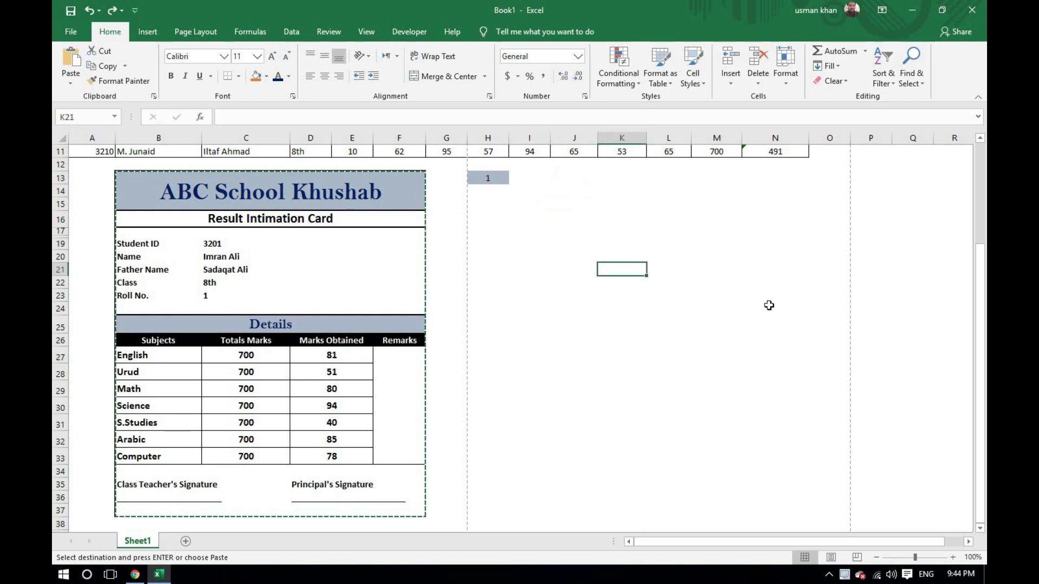
# Examine the student marks table in A1:N11 above the result card, including its Student ID column
pyautogui.scroll(4, 752, 306)
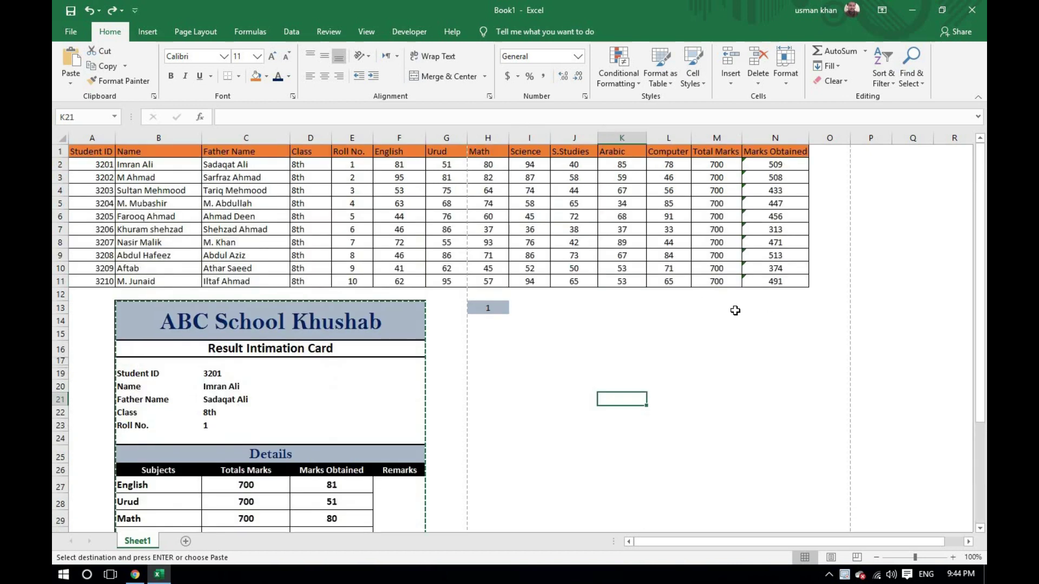
pyautogui.click(534, 307)
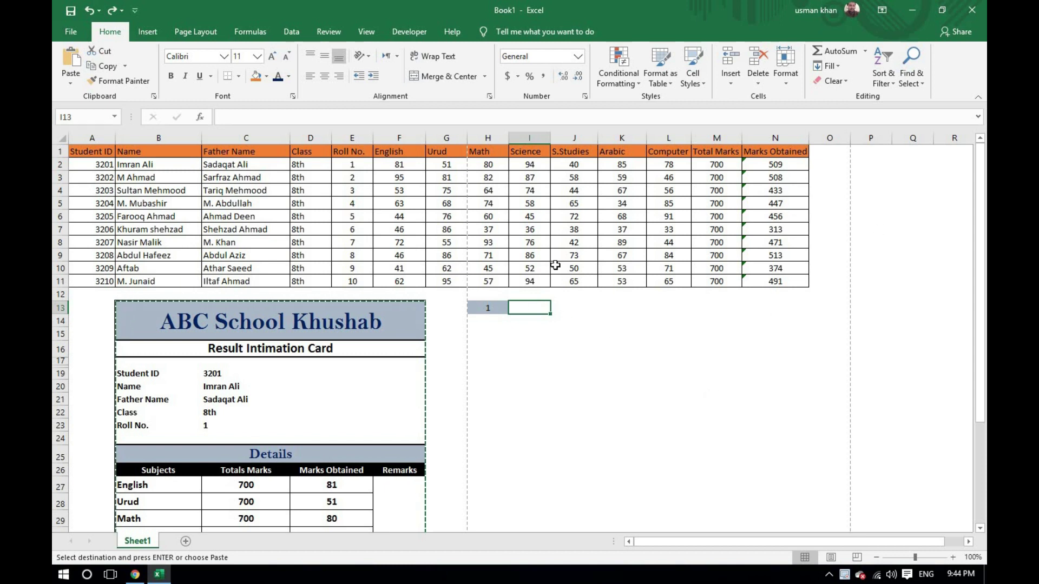
pyautogui.click(871, 229)
pyautogui.moveTo(100, 152); pyautogui.dragTo(780, 277)
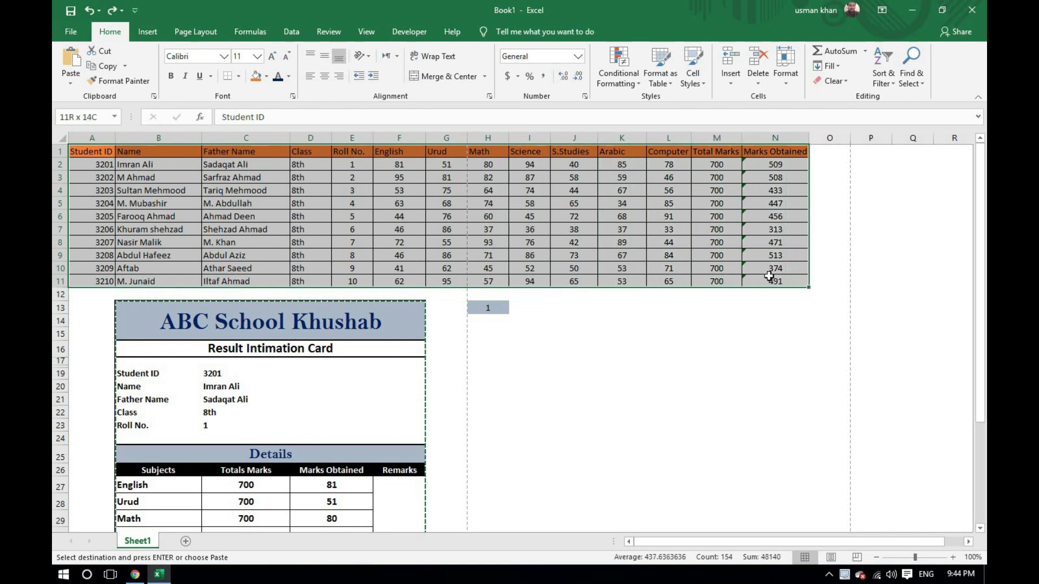
pyautogui.click(912, 280)
pyautogui.click(804, 363)
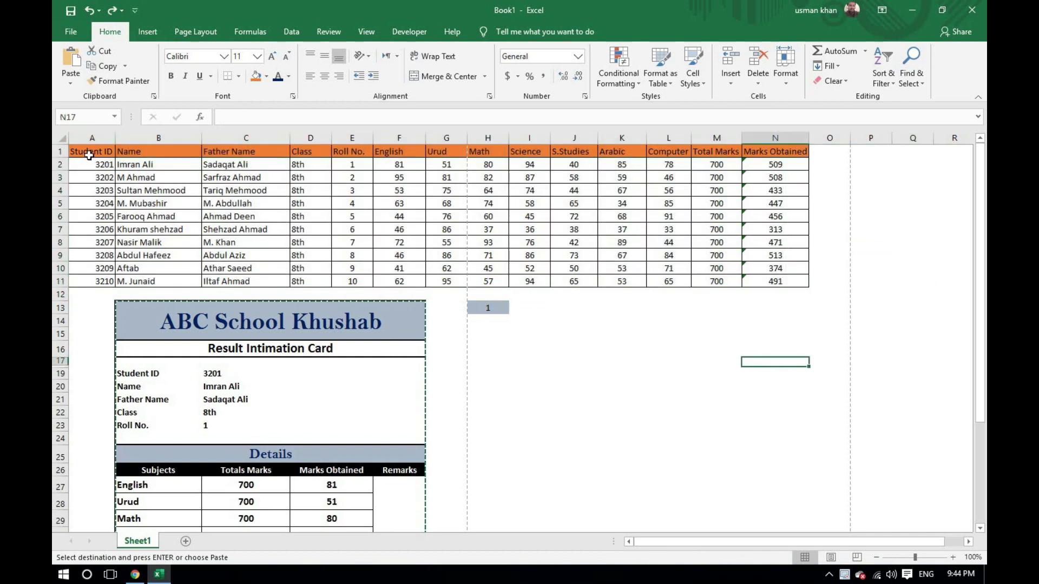
pyautogui.moveTo(89, 154); pyautogui.dragTo(759, 282)
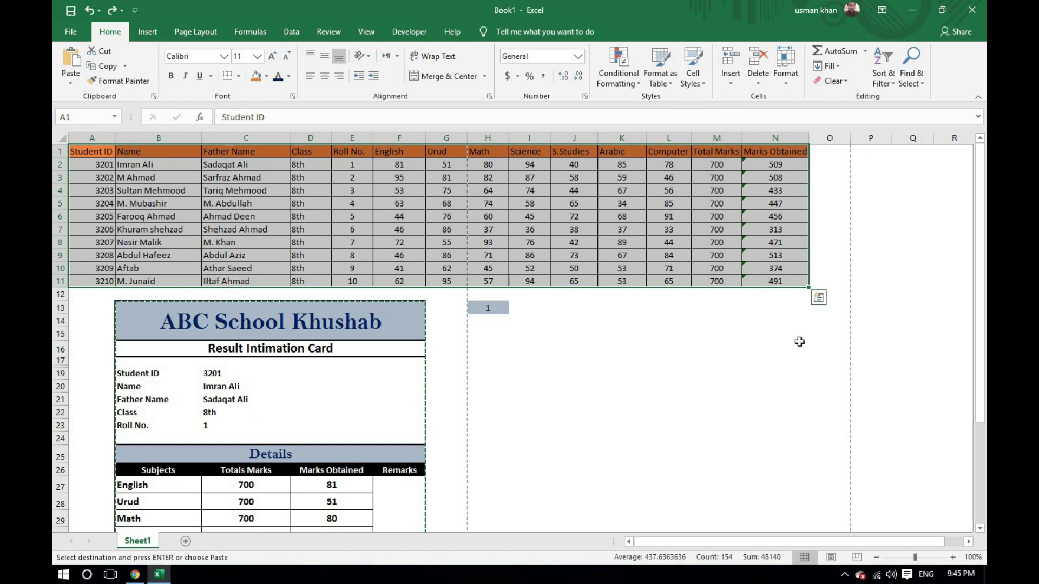
pyautogui.click(798, 345)
pyautogui.moveTo(87, 152); pyautogui.dragTo(103, 279)
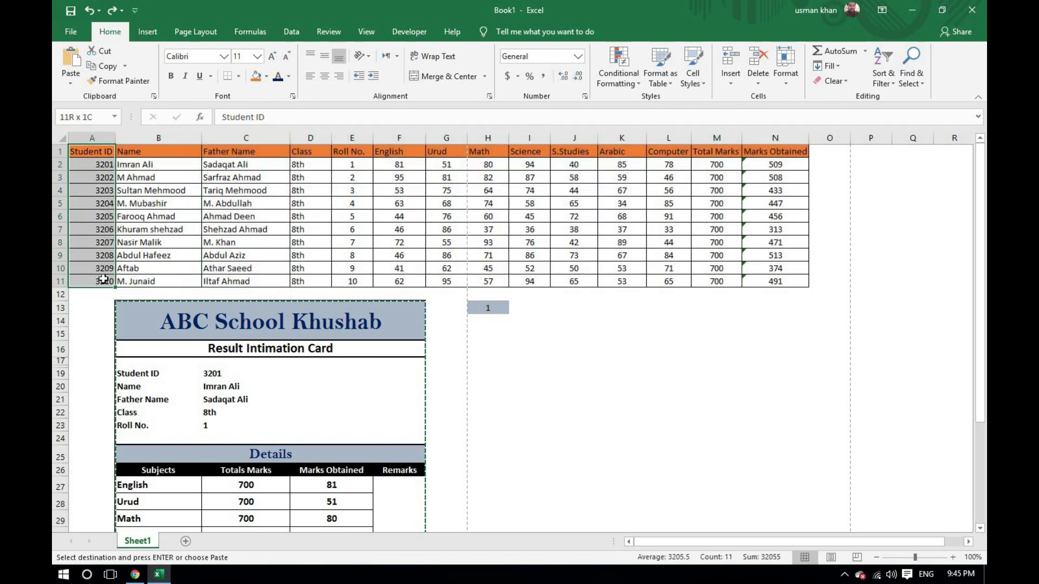
pyautogui.click(587, 363)
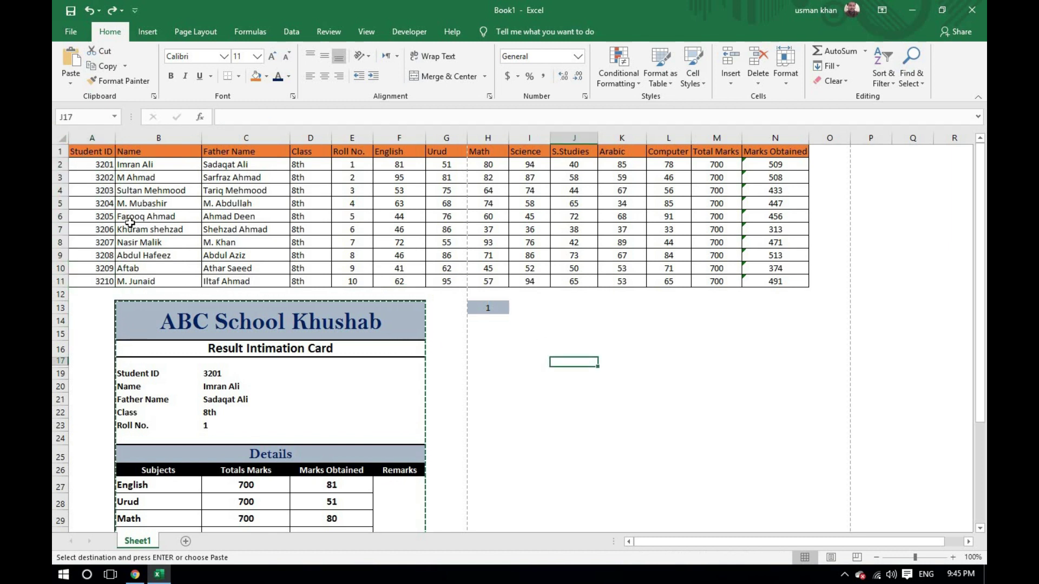
# Examine the marks table's column headings, from Student ID through the subjects to Total Marks and Marks Obtained
pyautogui.click(746, 324)
pyautogui.moveTo(81, 153); pyautogui.dragTo(777, 156)
pyautogui.click(649, 410)
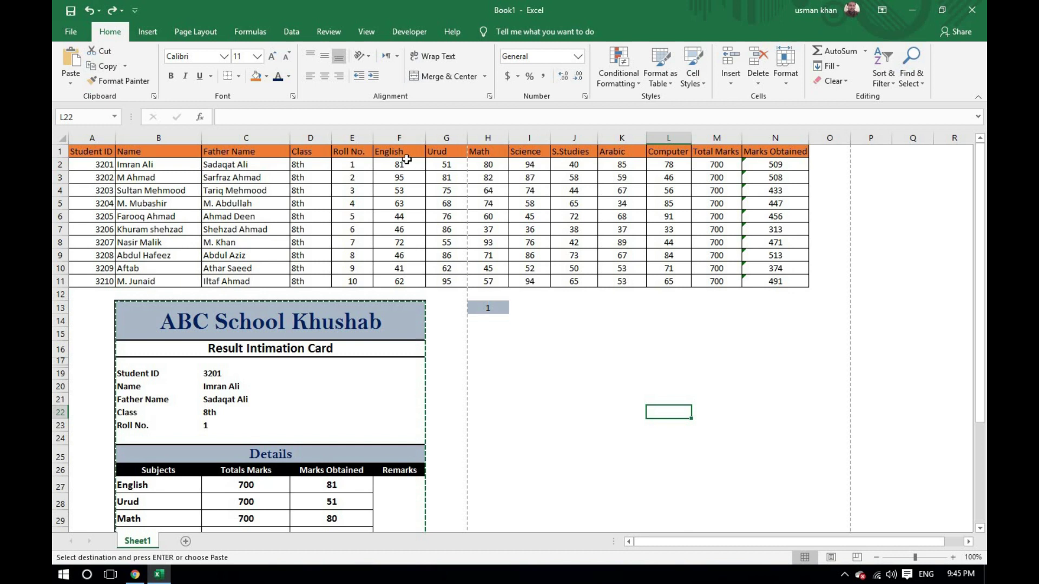
pyautogui.moveTo(393, 153); pyautogui.dragTo(667, 153)
pyautogui.click(736, 320)
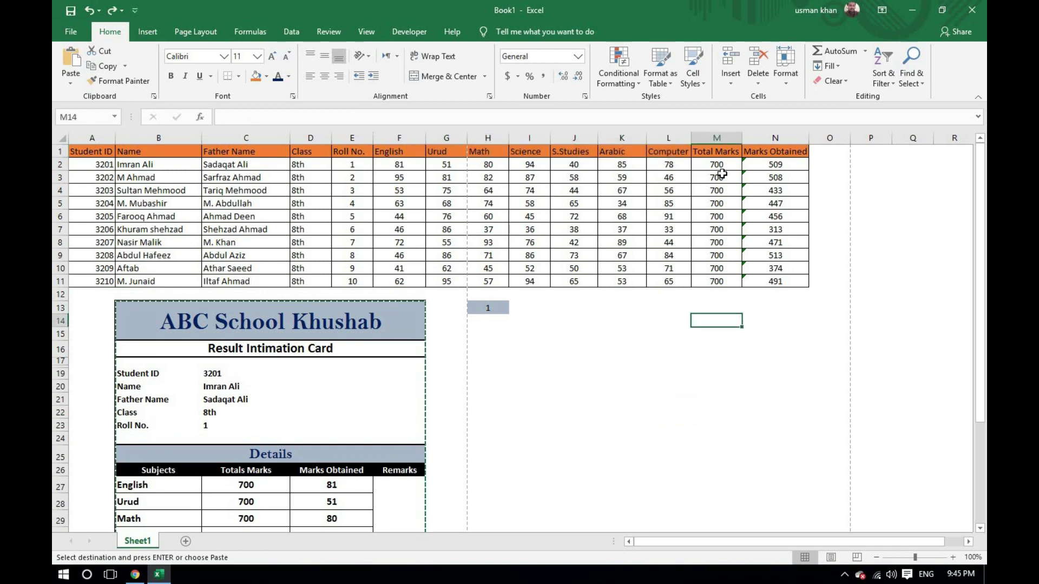
pyautogui.click(718, 149)
pyautogui.click(786, 152)
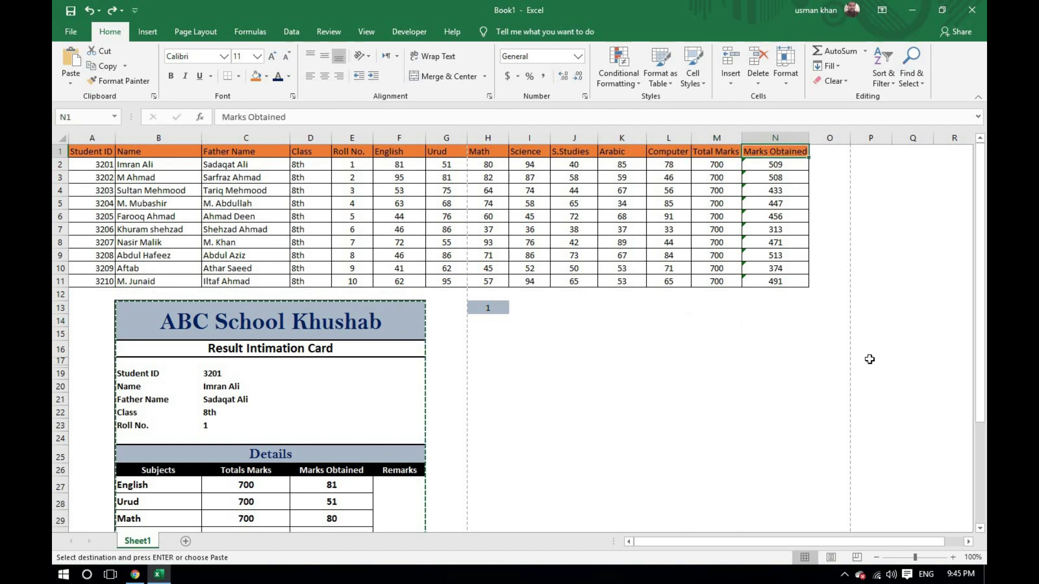
pyautogui.click(828, 334)
# Review the table's records column by column: student IDs, names, class, roll numbers, subject marks and Total Marks
pyautogui.moveTo(96, 166); pyautogui.dragTo(100, 282)
pyautogui.moveTo(133, 164); pyautogui.dragTo(139, 282)
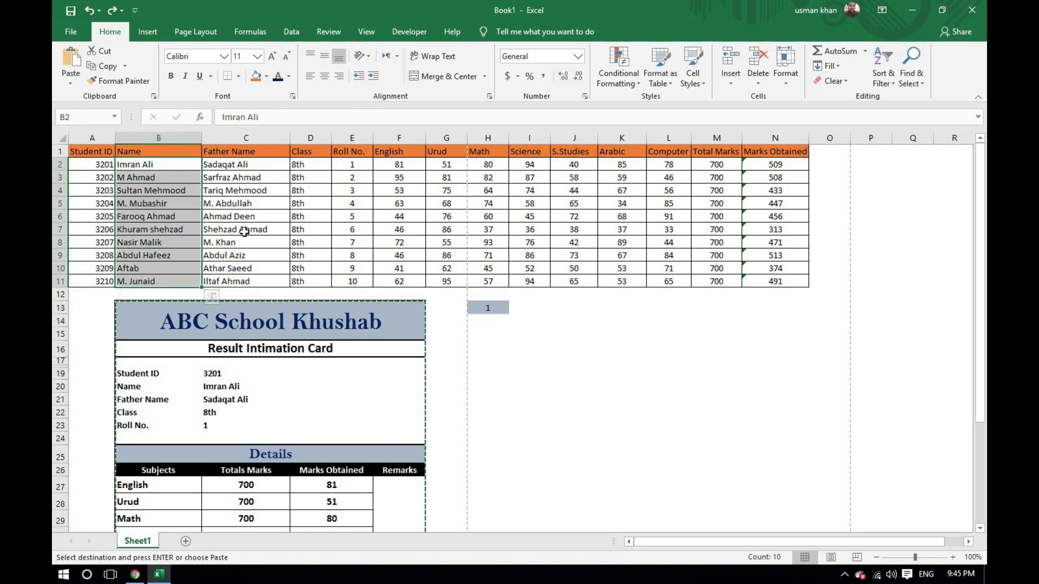
pyautogui.moveTo(301, 165); pyautogui.dragTo(317, 282)
pyautogui.moveTo(351, 164); pyautogui.dragTo(350, 283)
pyautogui.moveTo(394, 163); pyautogui.dragTo(661, 278)
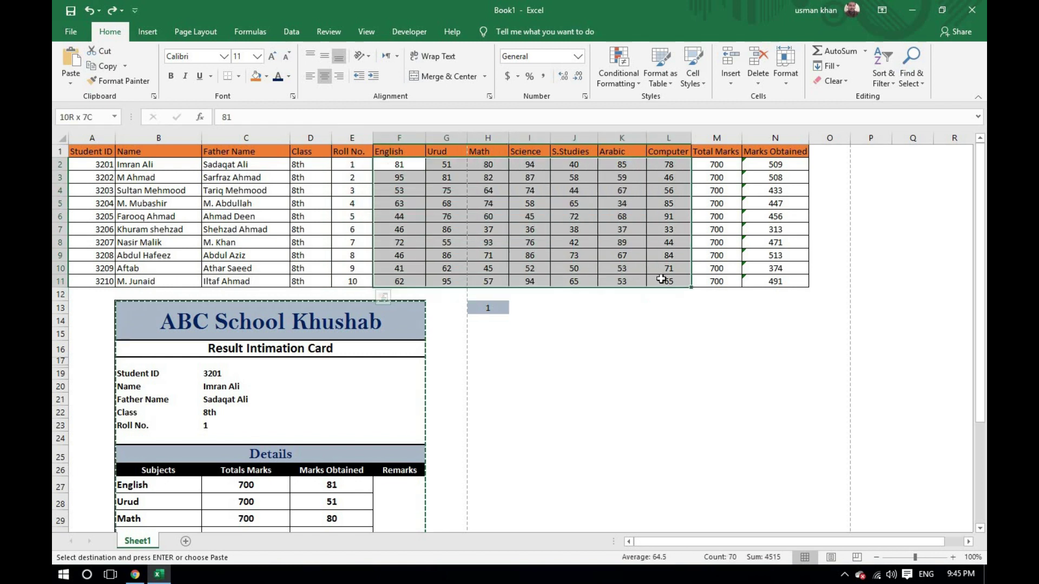
pyautogui.moveTo(695, 343); pyautogui.dragTo(698, 336)
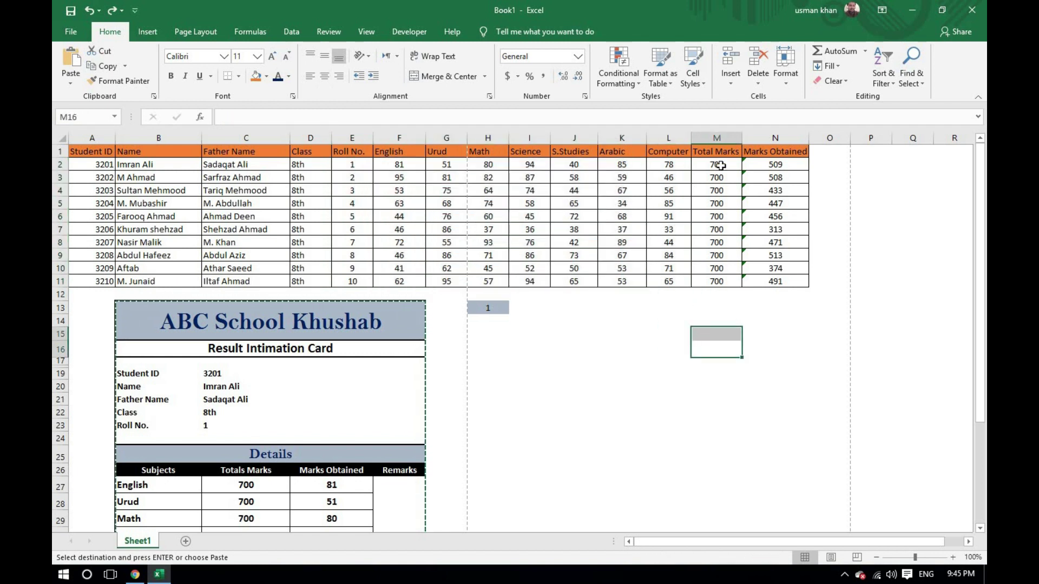
pyautogui.click(720, 166)
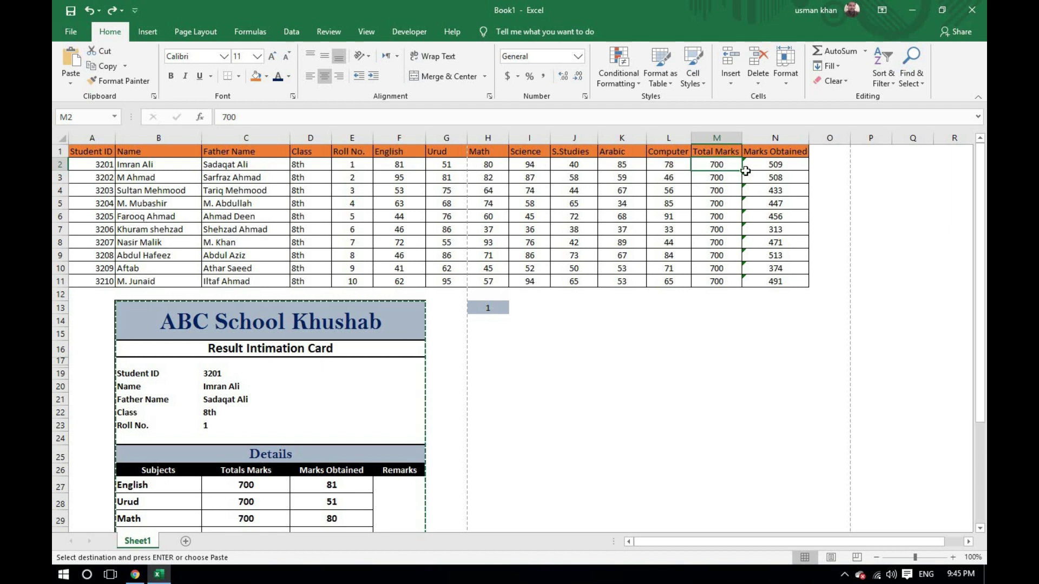
# Inspect the SUM formula in N2 and the rest of the Marks Obtained column down to row 11
pyautogui.doubleClick(788, 165)
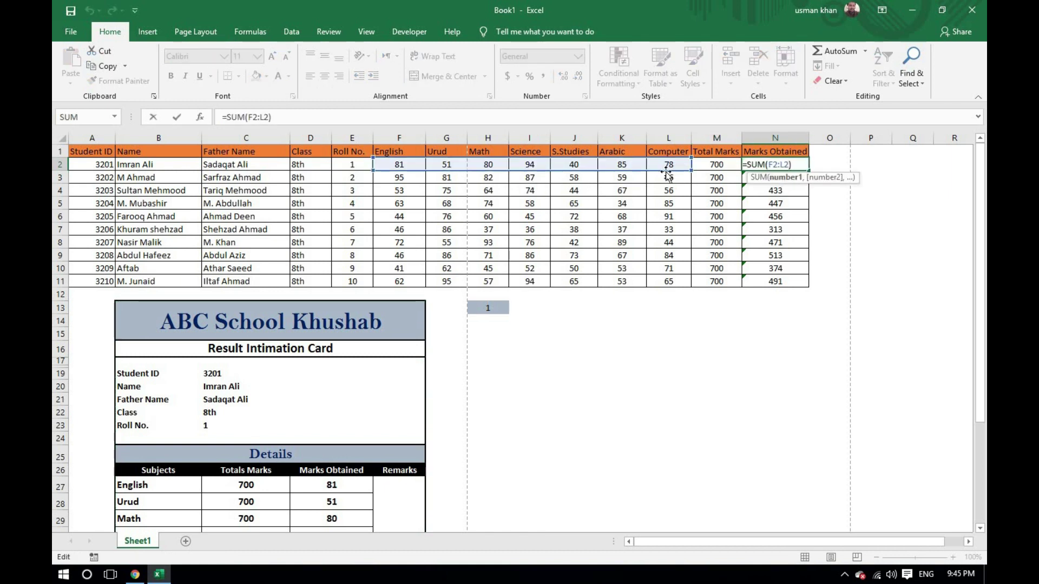
pyautogui.click(828, 163)
pyautogui.moveTo(782, 164); pyautogui.dragTo(784, 282)
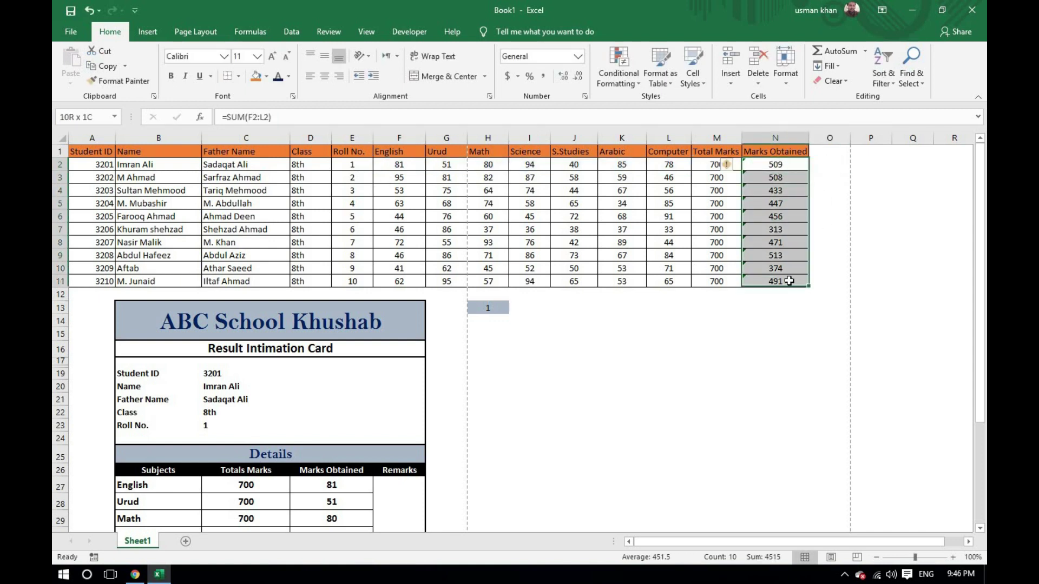
pyautogui.click(830, 204)
# Review the whole student table and the layout of the Result Intimation Card below it
pyautogui.moveTo(90, 152); pyautogui.dragTo(173, 281)
pyautogui.moveTo(363, 279); pyautogui.dragTo(774, 278)
pyautogui.click(733, 352)
pyautogui.scroll(-4, 613, 302)
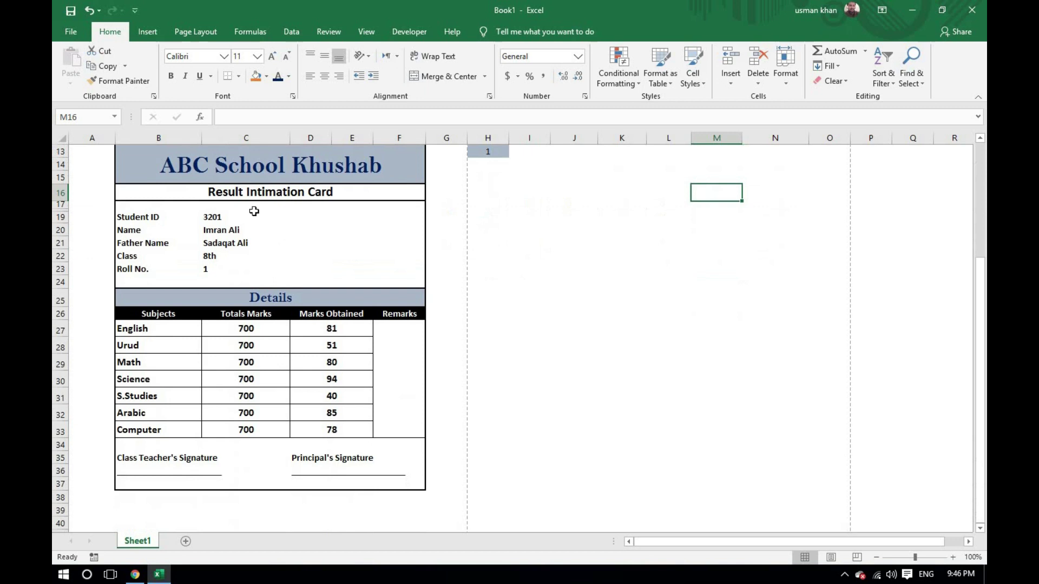
pyautogui.click(202, 165)
pyautogui.moveTo(197, 261); pyautogui.dragTo(235, 479)
pyautogui.click(517, 362)
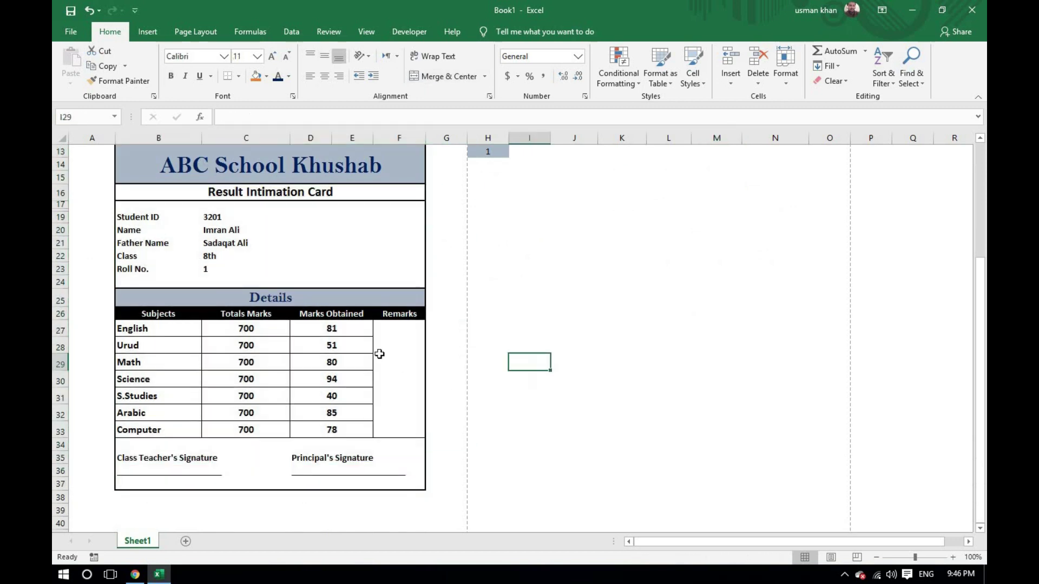
pyautogui.scroll(1, 448, 289)
pyautogui.scroll(-1, 448, 288)
pyautogui.click(511, 215)
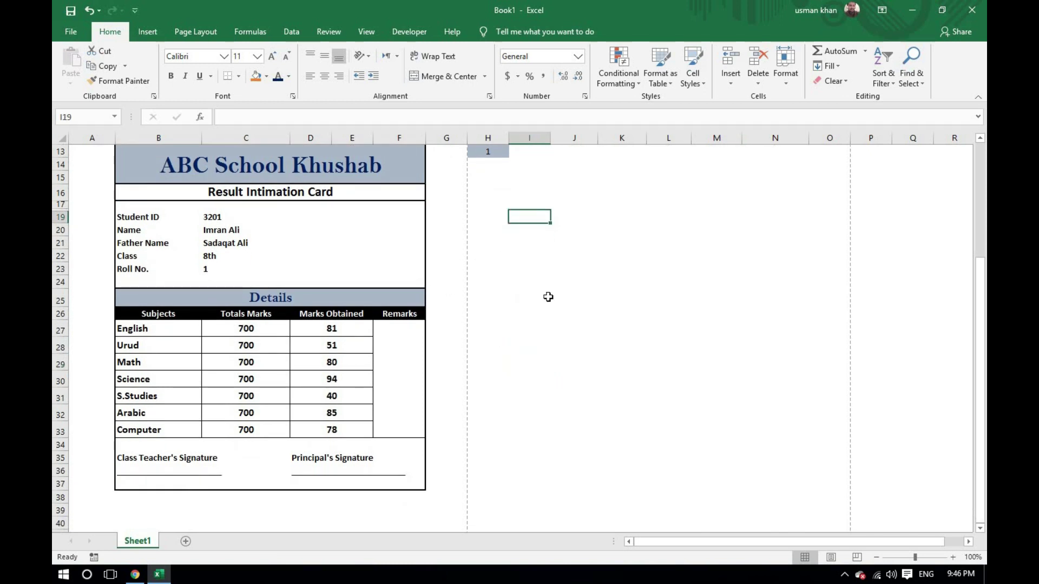
pyautogui.scroll(1, 548, 297)
pyautogui.scroll(-1, 548, 297)
# Examine the full card range B13:F37 and its student detail cells C19:C23
pyautogui.moveTo(359, 184); pyautogui.dragTo(389, 483)
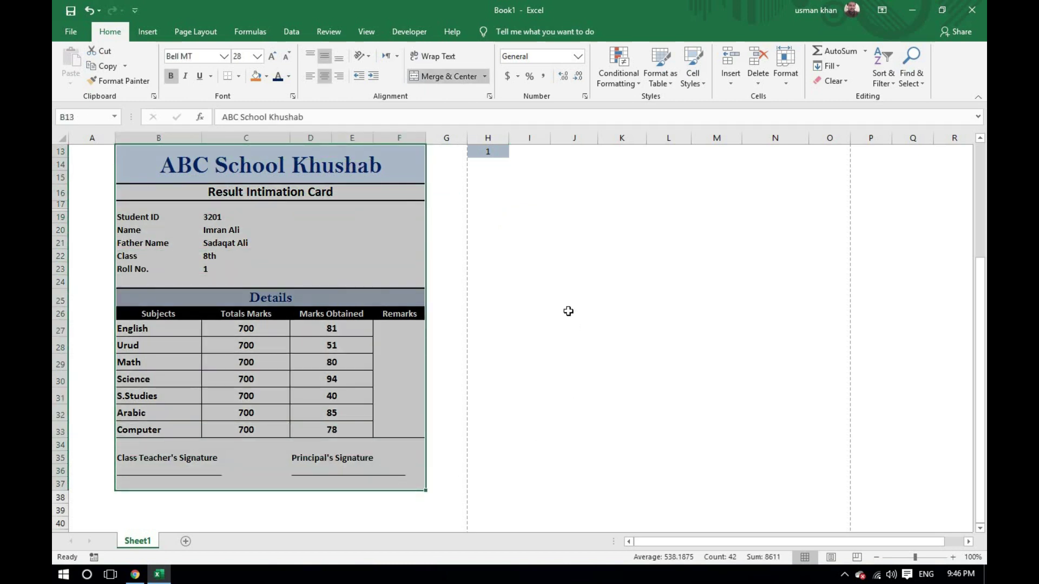
pyautogui.click(578, 267)
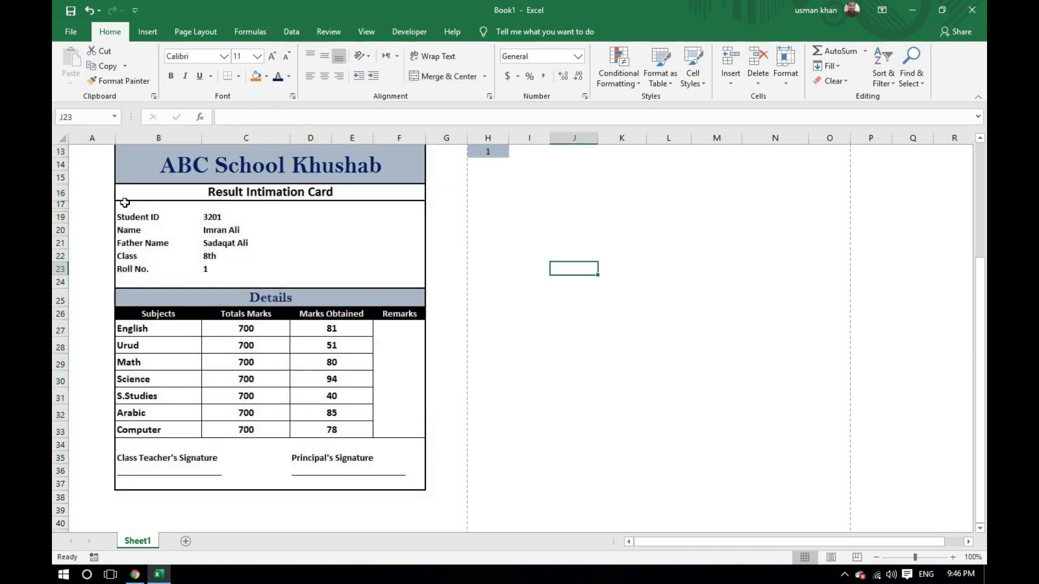
pyautogui.moveTo(212, 218); pyautogui.dragTo(209, 270)
pyautogui.click(530, 254)
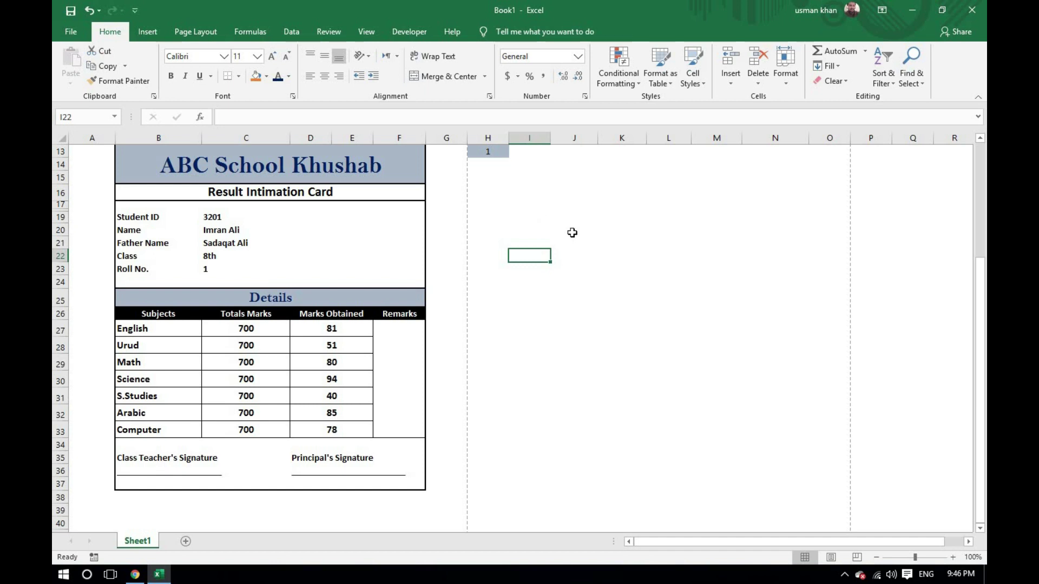
pyautogui.click(680, 234)
# Compare the source data in A1:N11 with the complete Result Intimation Card
pyautogui.scroll(4, 470, 222)
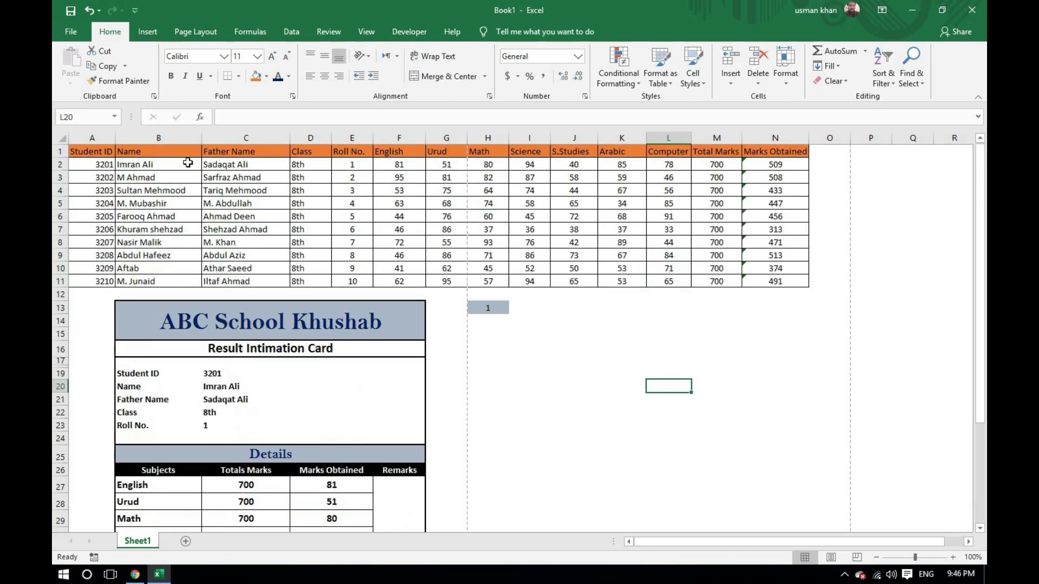
pyautogui.moveTo(70, 147); pyautogui.dragTo(771, 279)
pyautogui.click(801, 323)
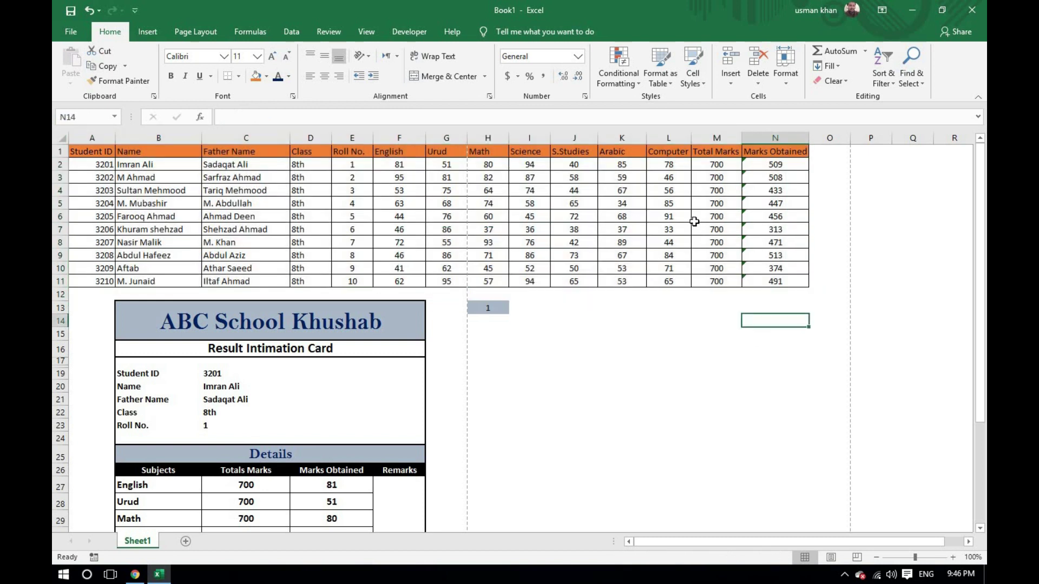
pyautogui.click(641, 348)
pyautogui.scroll(-3, 308, 308)
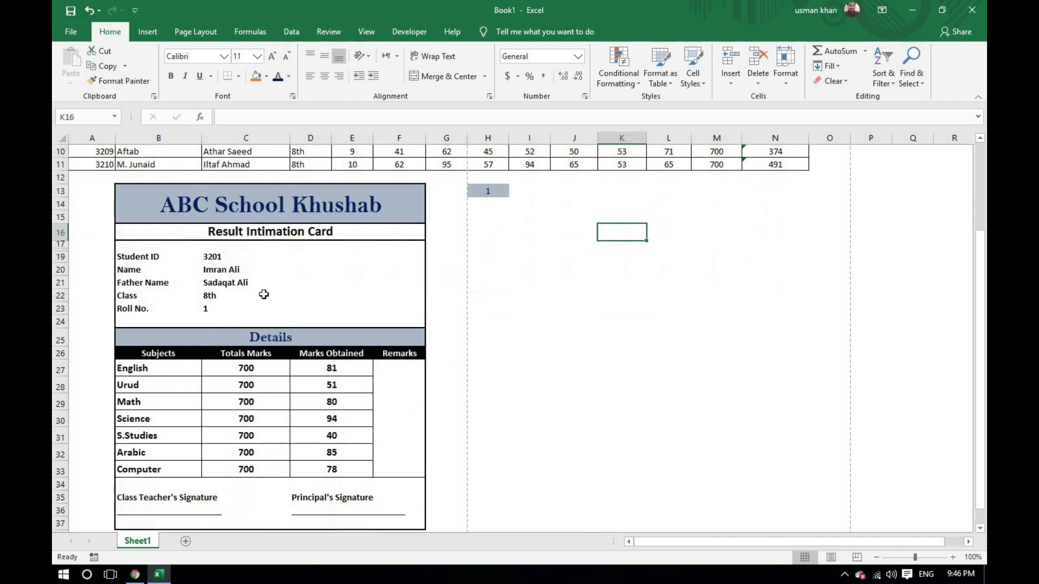
pyautogui.moveTo(124, 192); pyautogui.dragTo(343, 515)
pyautogui.click(529, 353)
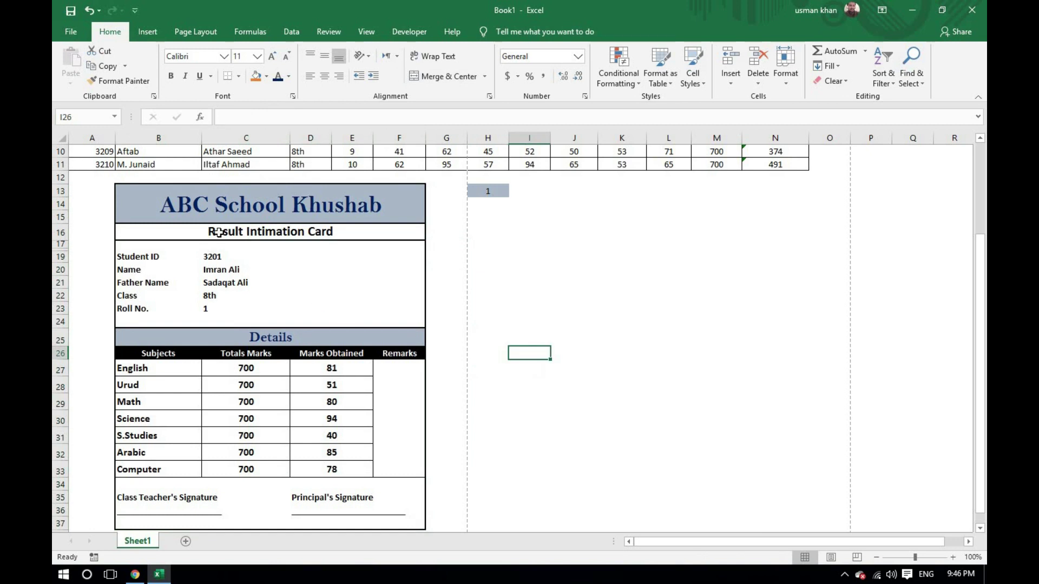
# Show the worksheet gridlines
pyautogui.click(572, 251)
pyautogui.click(563, 215)
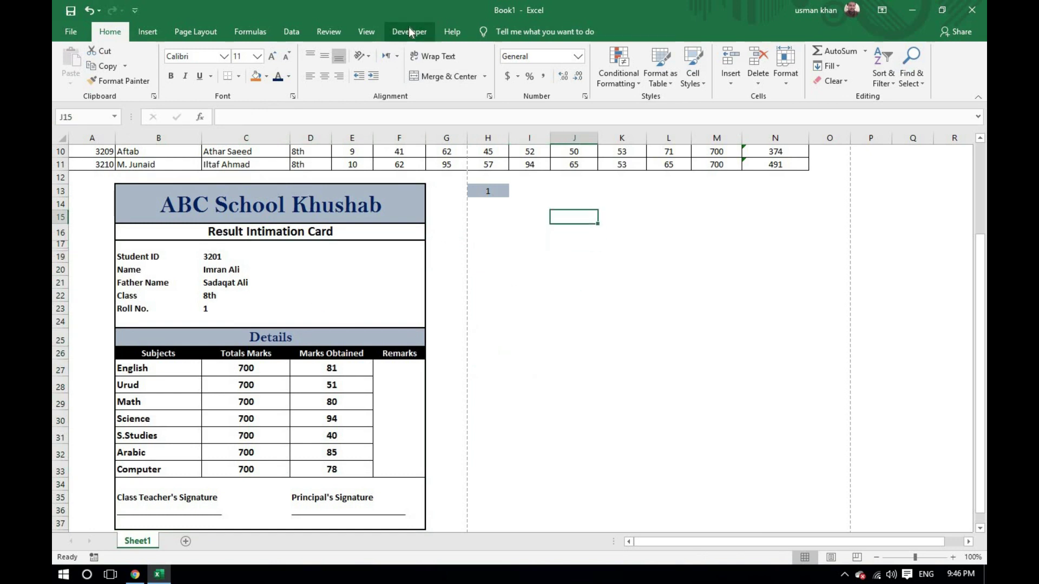
pyautogui.click(564, 256)
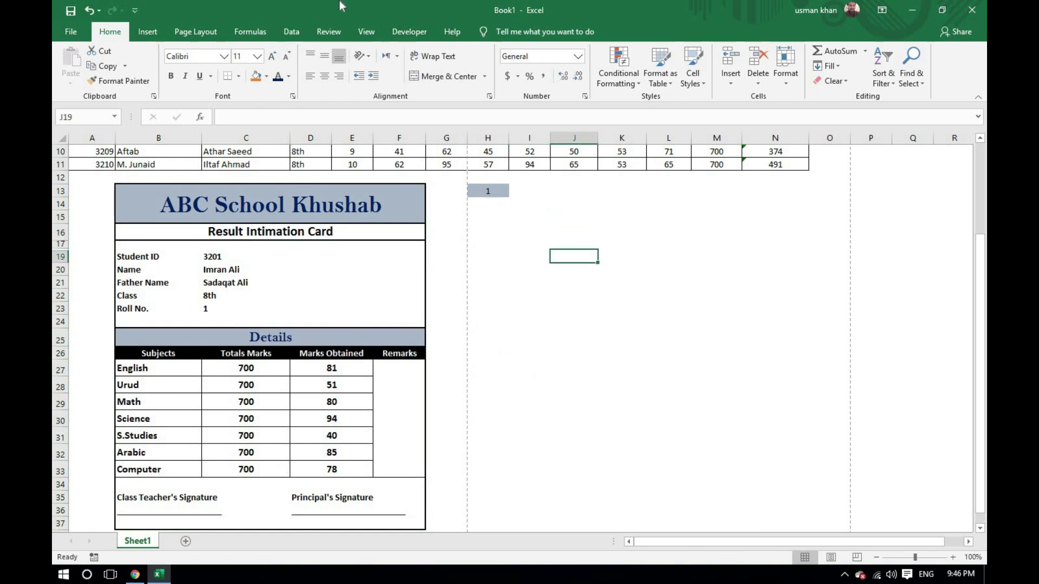
pyautogui.click(367, 31)
pyautogui.click(202, 76)
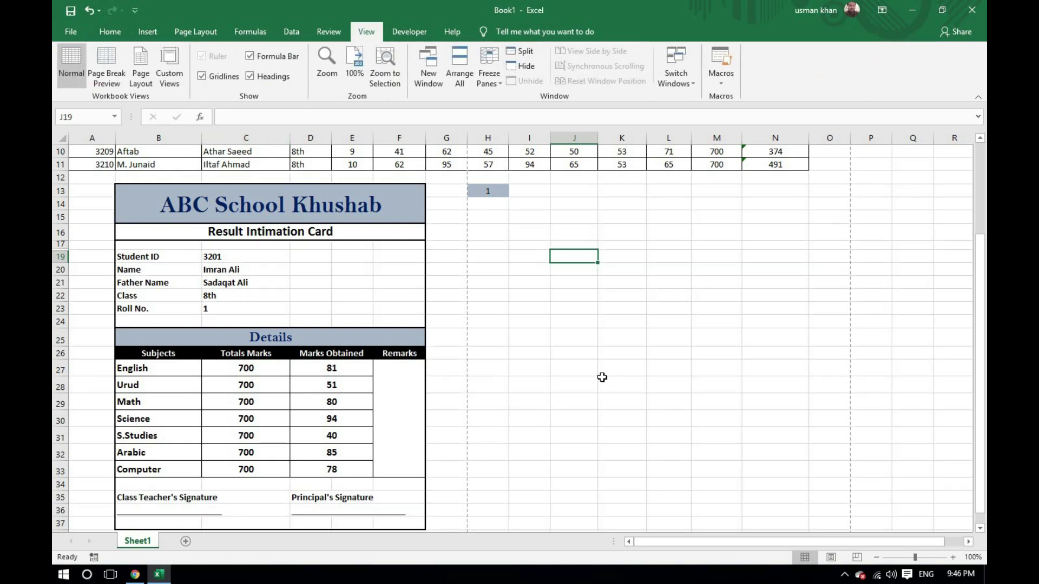
# Hide the worksheet gridlines
pyautogui.click(601, 381)
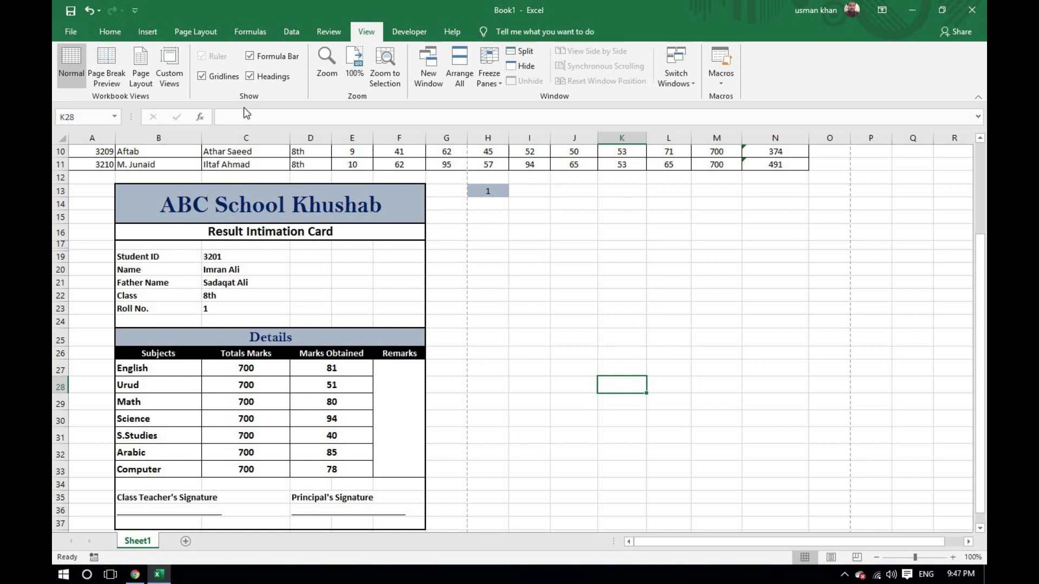
pyautogui.click(203, 80)
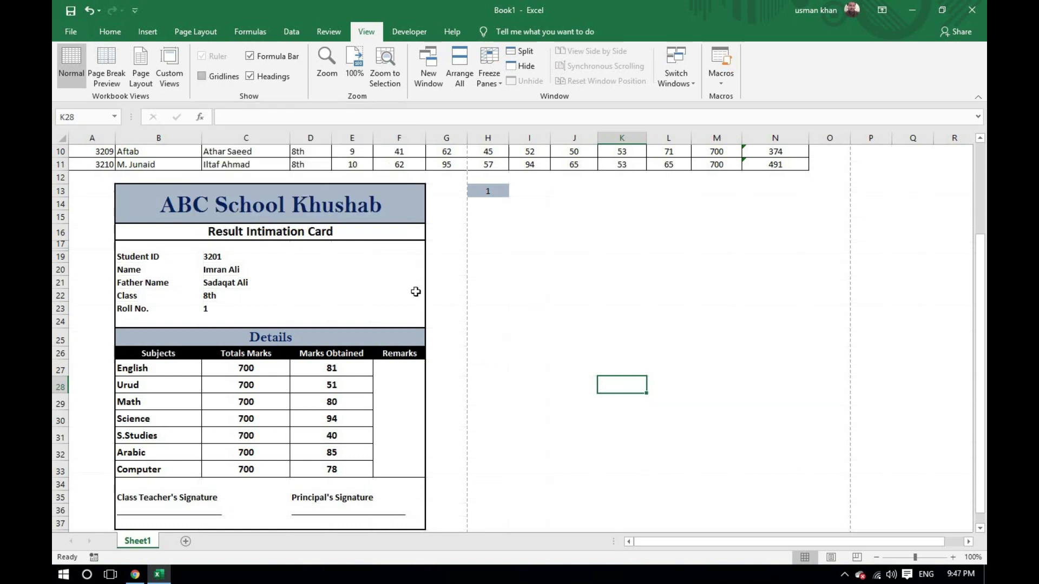
pyautogui.click(581, 293)
pyautogui.scroll(-2, 549, 295)
pyautogui.scroll(2, 615, 297)
pyautogui.scroll(-1, 615, 297)
pyautogui.scroll(1, 550, 309)
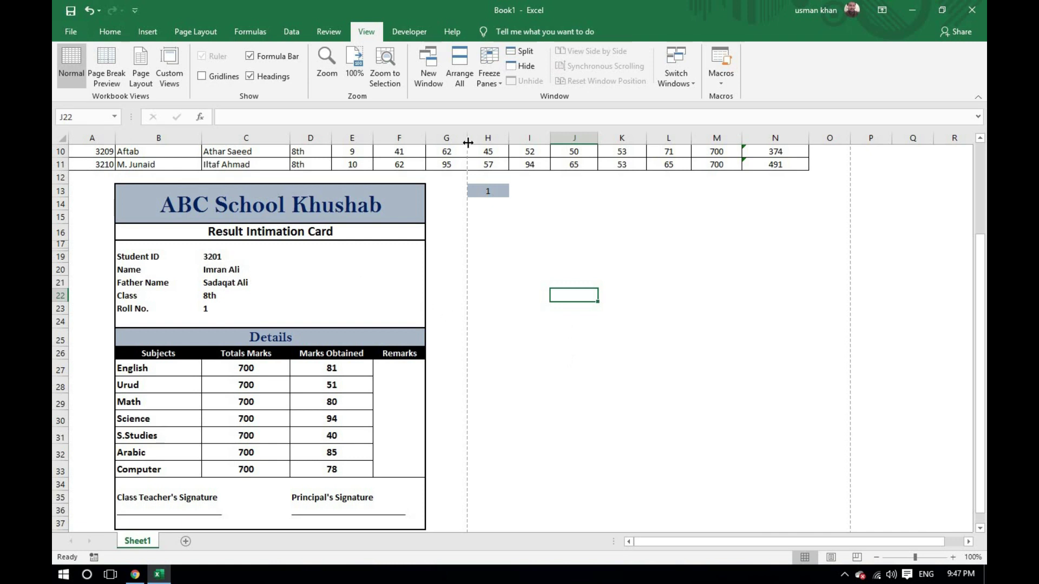
# Clear the student details in C19:C23 of the card and the number in cell H13
pyautogui.scroll(3, 99, 167)
pyautogui.moveTo(80, 155); pyautogui.dragTo(775, 279)
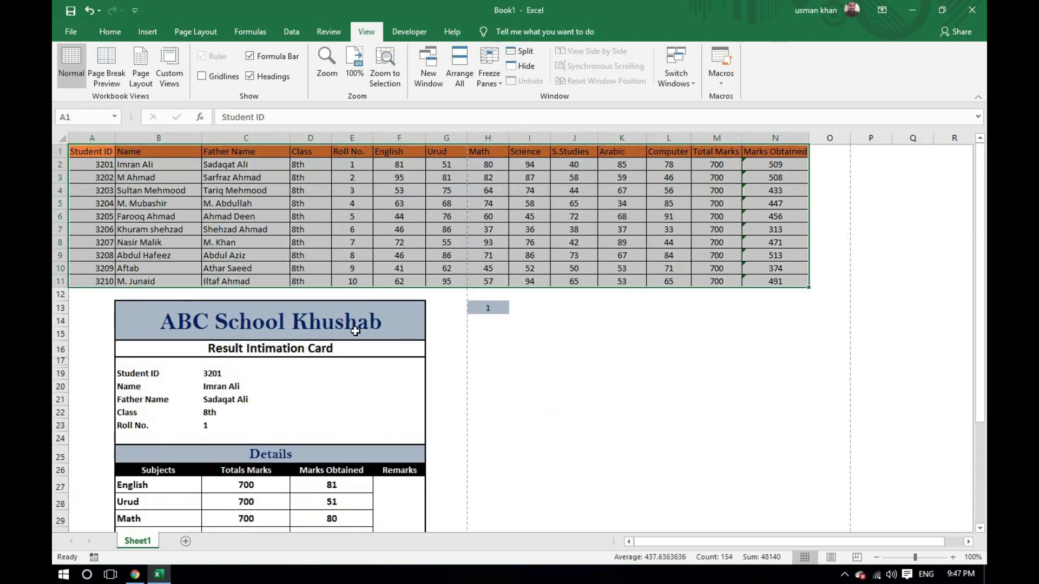
pyautogui.scroll(-2, 350, 333)
pyautogui.moveTo(213, 296); pyautogui.dragTo(210, 347)
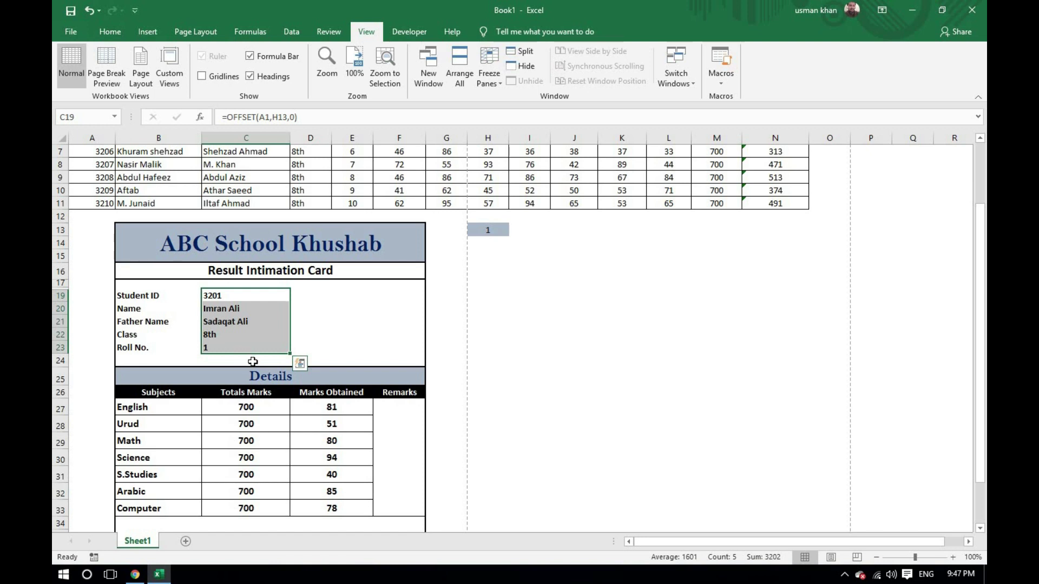
pyautogui.press('Delete')
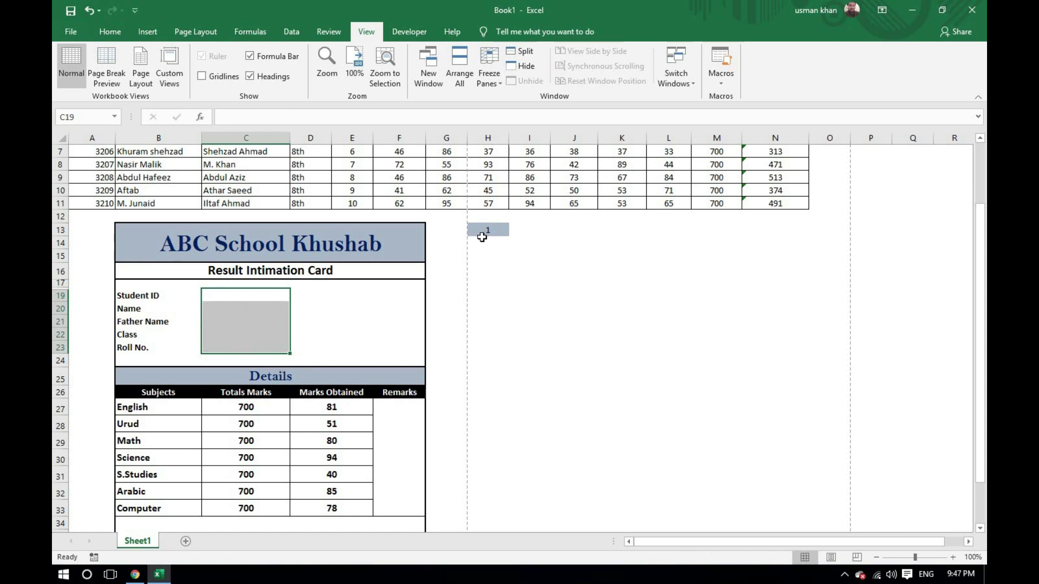
pyautogui.click(531, 296)
pyautogui.scroll(-2, 460, 352)
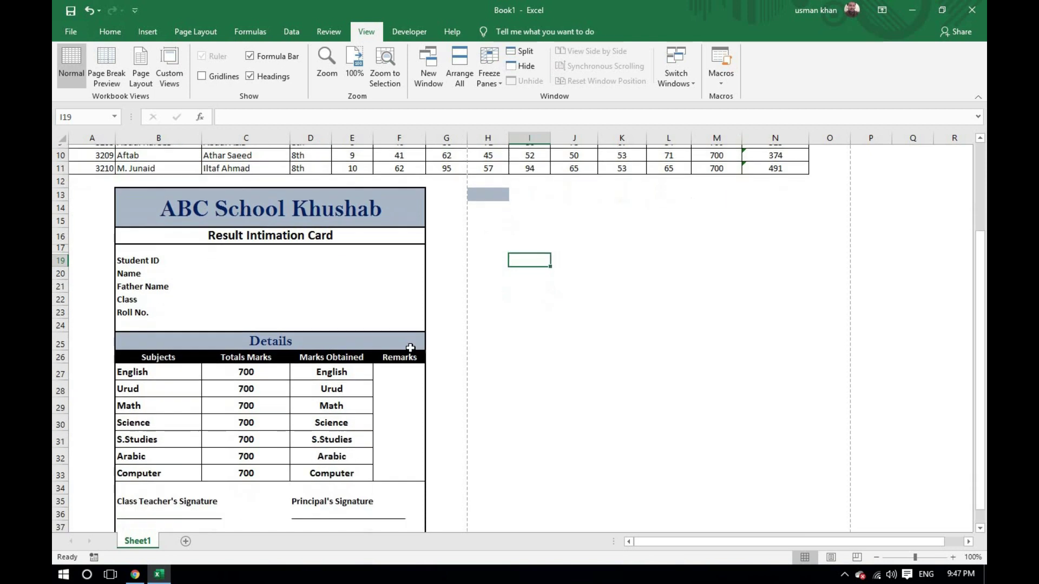
# Clear the Marks Obtained values for all subjects in D27:D33 of the card
pyautogui.moveTo(335, 329); pyautogui.dragTo(343, 430)
pyautogui.press('Delete')
pyautogui.click(556, 372)
pyautogui.scroll(1, 554, 297)
# Examine the card's detail labels, subjects and total marks, along with the student names in B2:B11
pyautogui.click(141, 256)
pyautogui.click(138, 269)
pyautogui.click(138, 282)
pyautogui.click(134, 295)
pyautogui.click(131, 308)
pyautogui.moveTo(131, 369); pyautogui.dragTo(155, 473)
pyautogui.moveTo(238, 370); pyautogui.dragTo(246, 470)
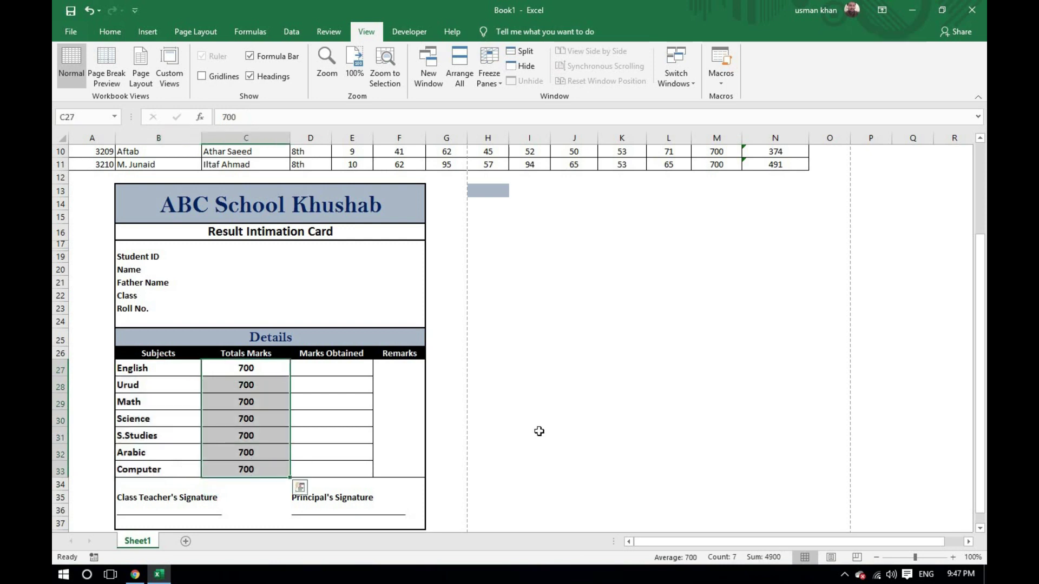
pyautogui.click(552, 424)
pyautogui.scroll(3, 336, 309)
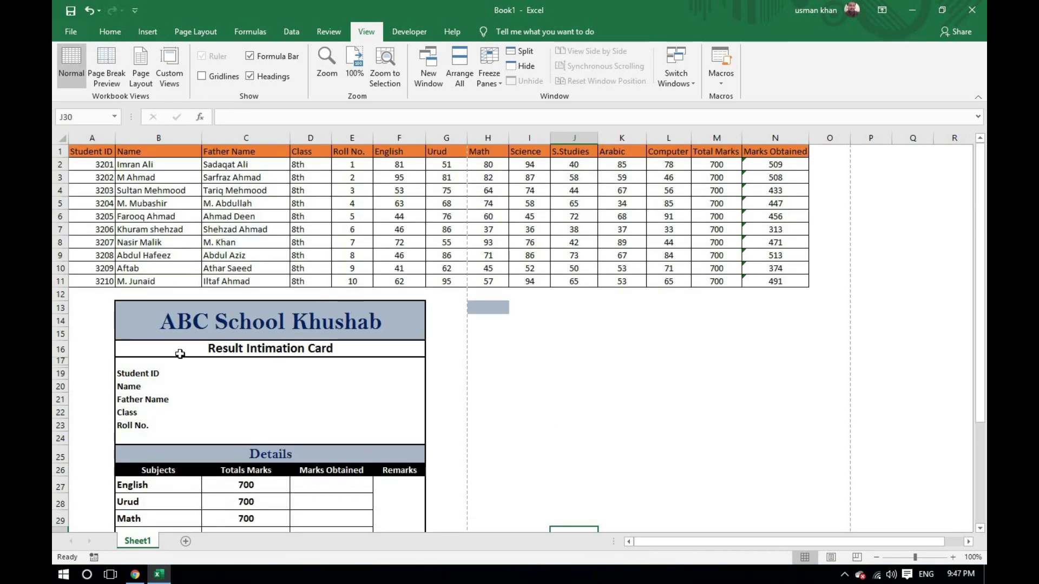
pyautogui.moveTo(149, 280); pyautogui.dragTo(150, 281)
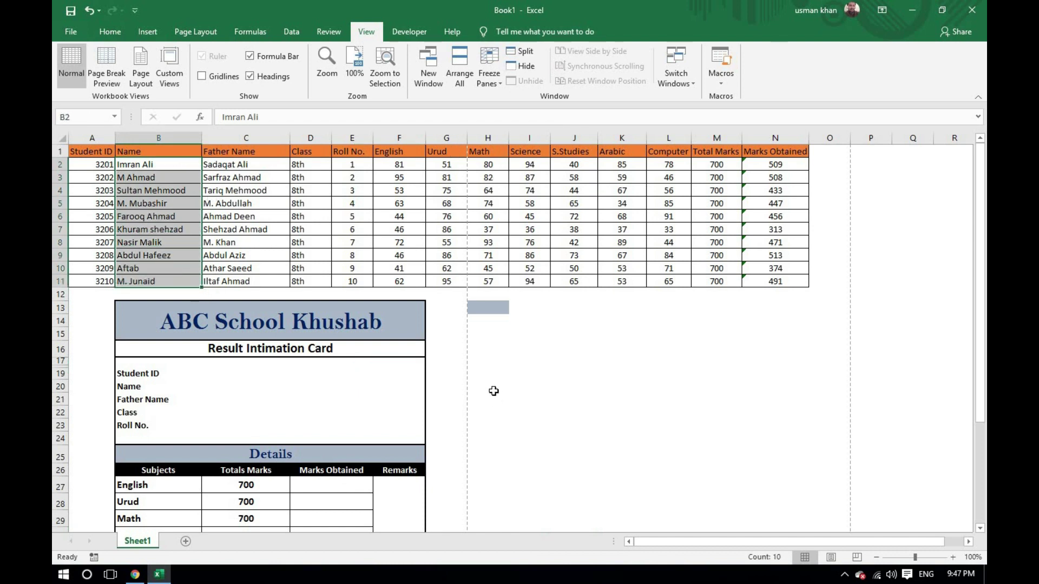
pyautogui.scroll(-3, 477, 388)
pyautogui.scroll(2, 487, 401)
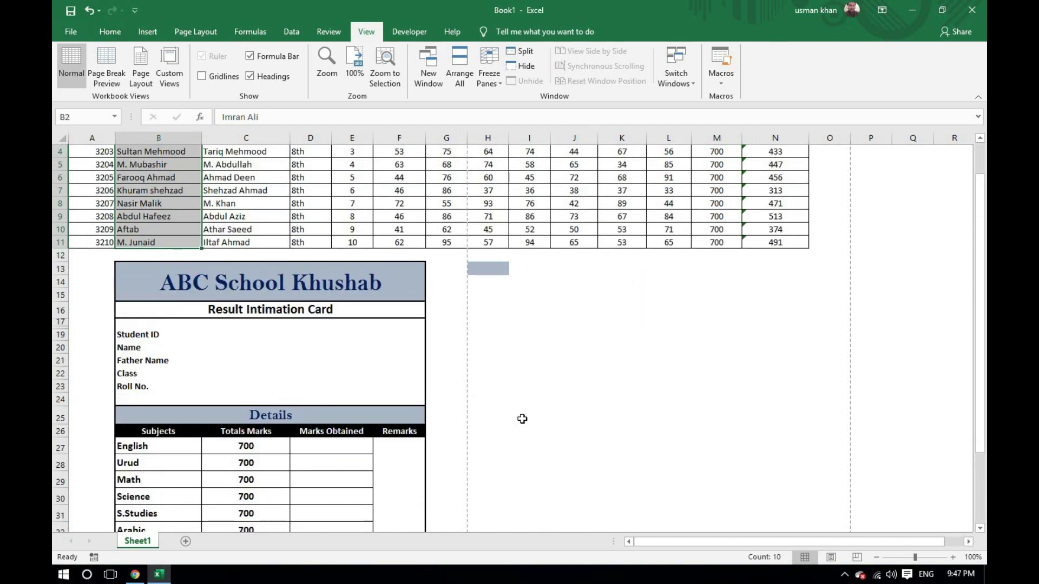
# Enter 1 in the shaded cell H13 beside the Result Intimation Card
pyautogui.click(587, 318)
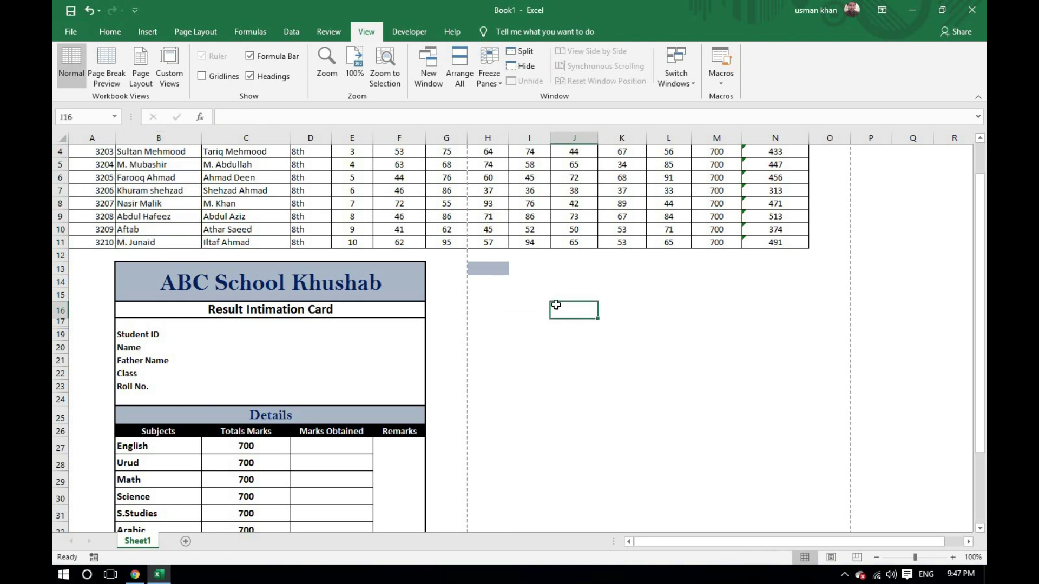
pyautogui.click(525, 295)
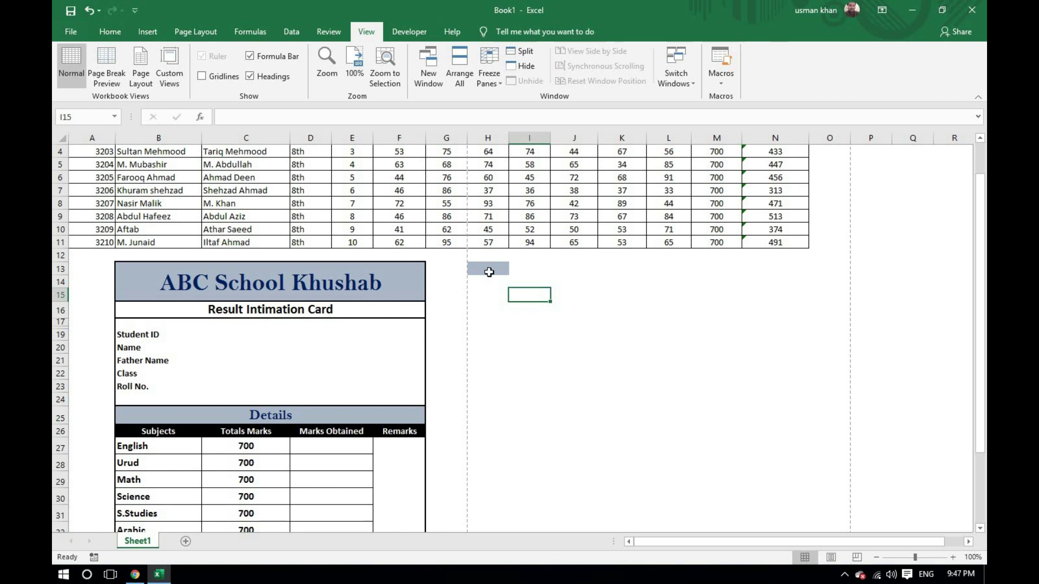
pyautogui.click(206, 336)
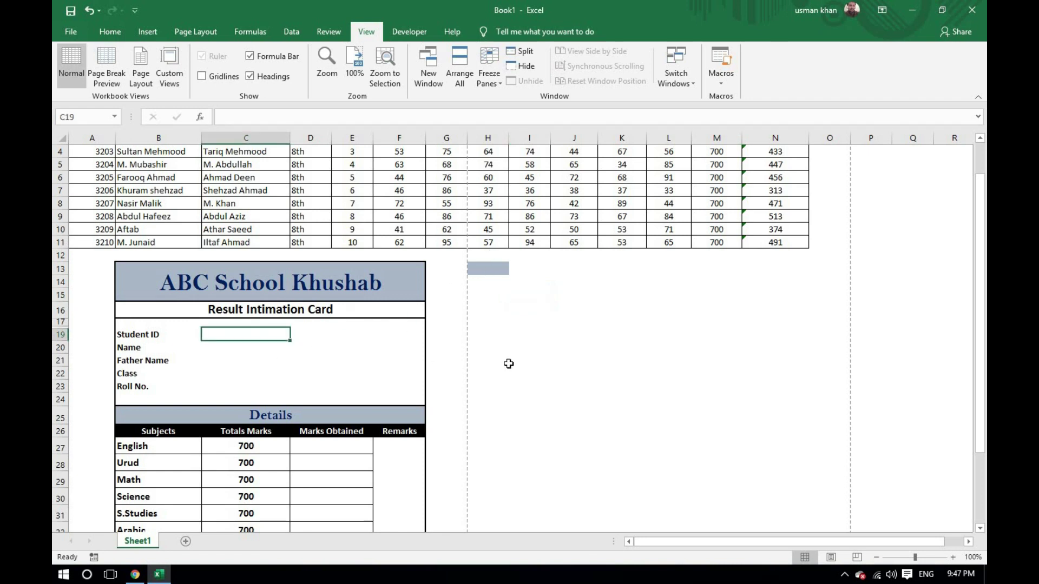
pyautogui.click(527, 358)
pyautogui.click(495, 269)
pyautogui.click(613, 270)
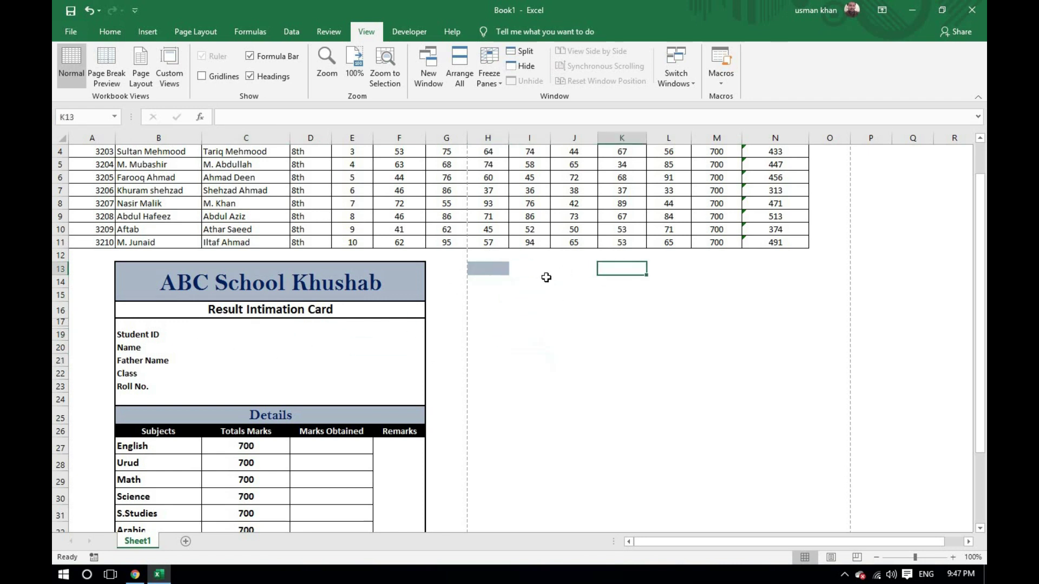
pyautogui.click(552, 272)
pyautogui.click(533, 270)
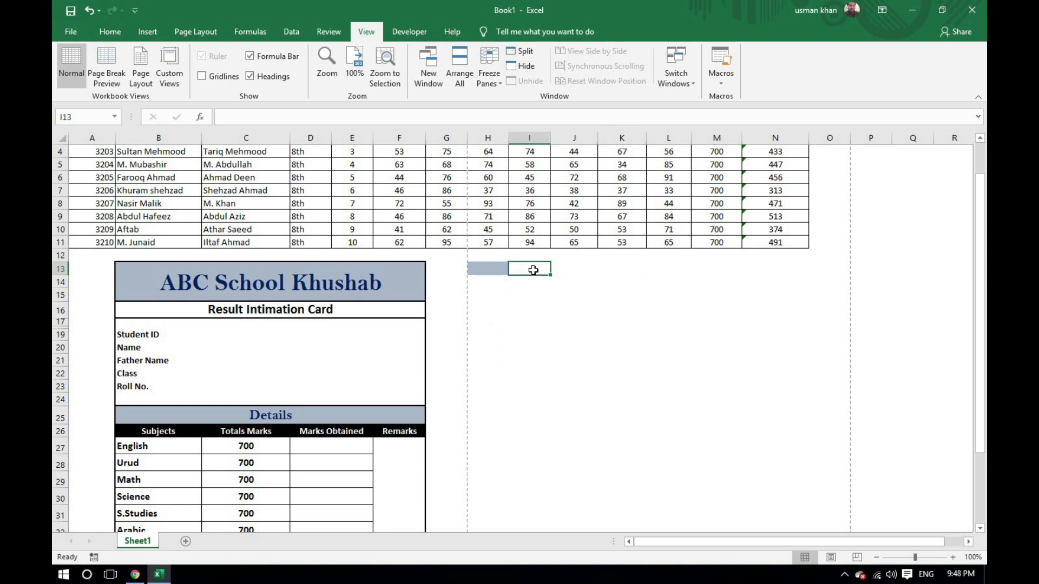
pyautogui.click(492, 268)
pyautogui.write('1')
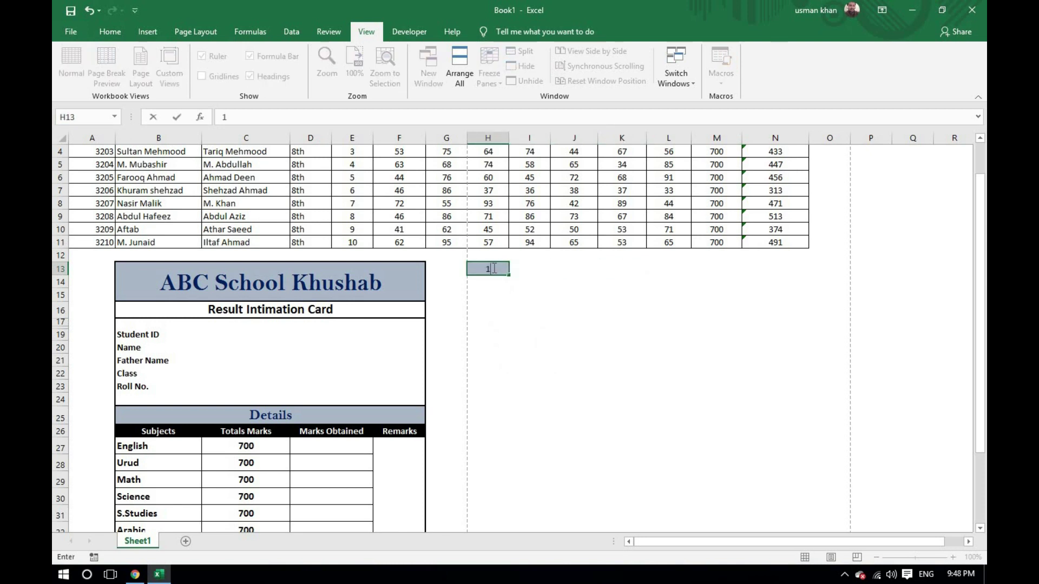
pyautogui.click(574, 287)
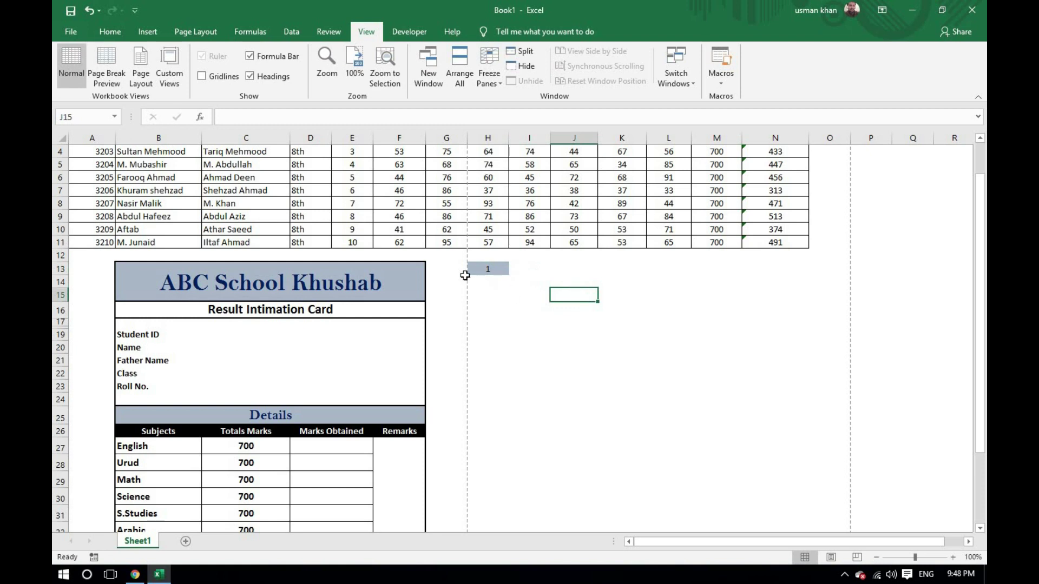
pyautogui.click(541, 362)
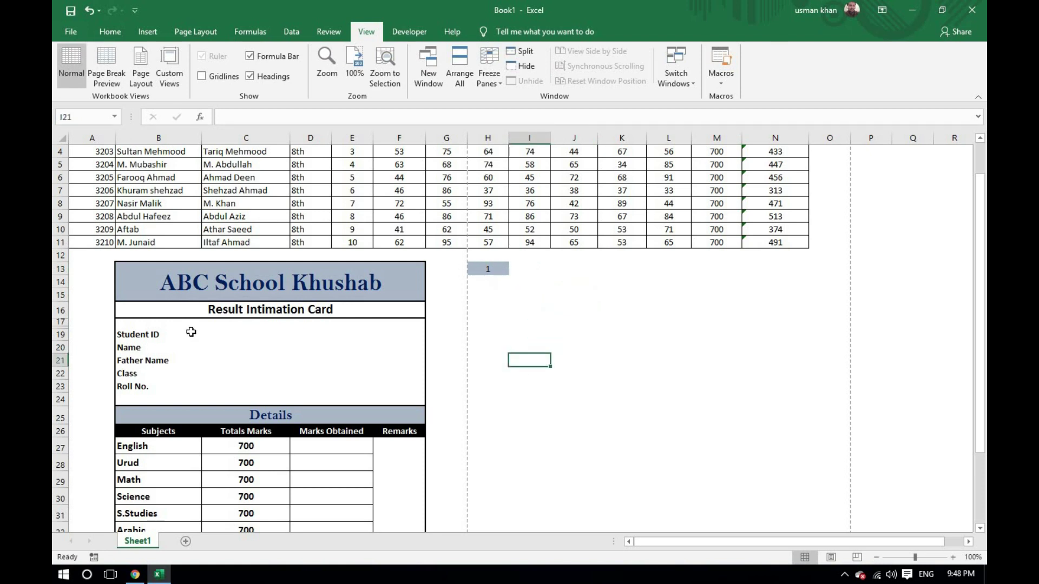
# Enter the text "offset" in cell L16 as a note of the function name
pyautogui.click(210, 338)
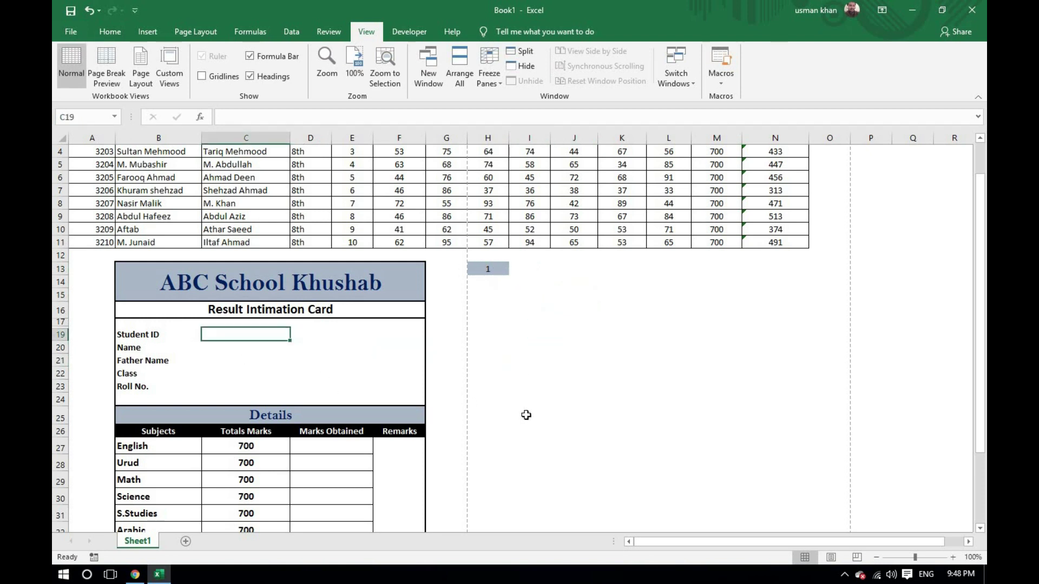
pyautogui.click(678, 305)
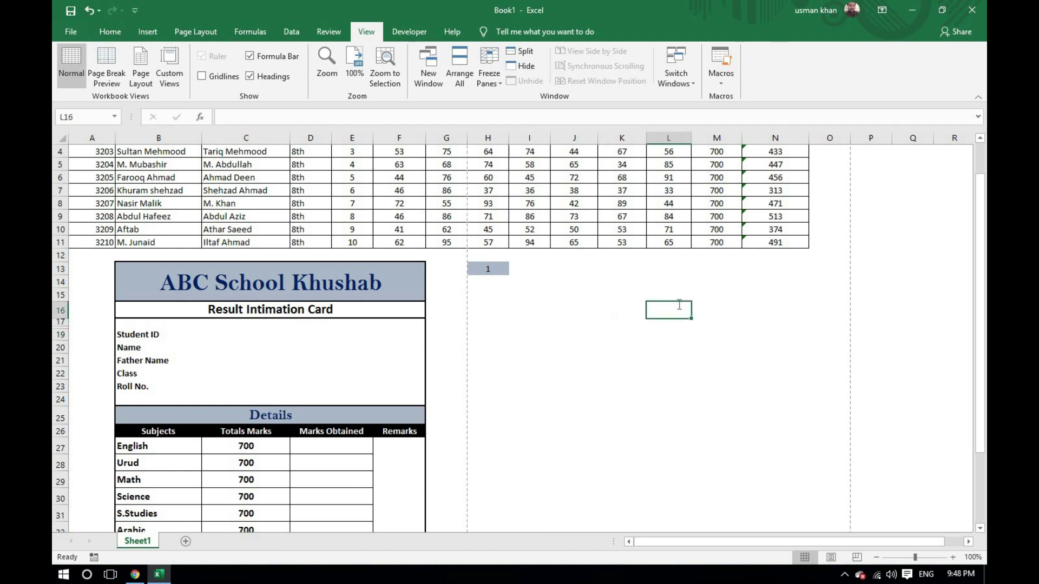
pyautogui.write('=off')
pyautogui.press('BackSpace')
pyautogui.press('BackSpace')
pyautogui.press('BackSpace')
pyautogui.press('BackSpace')
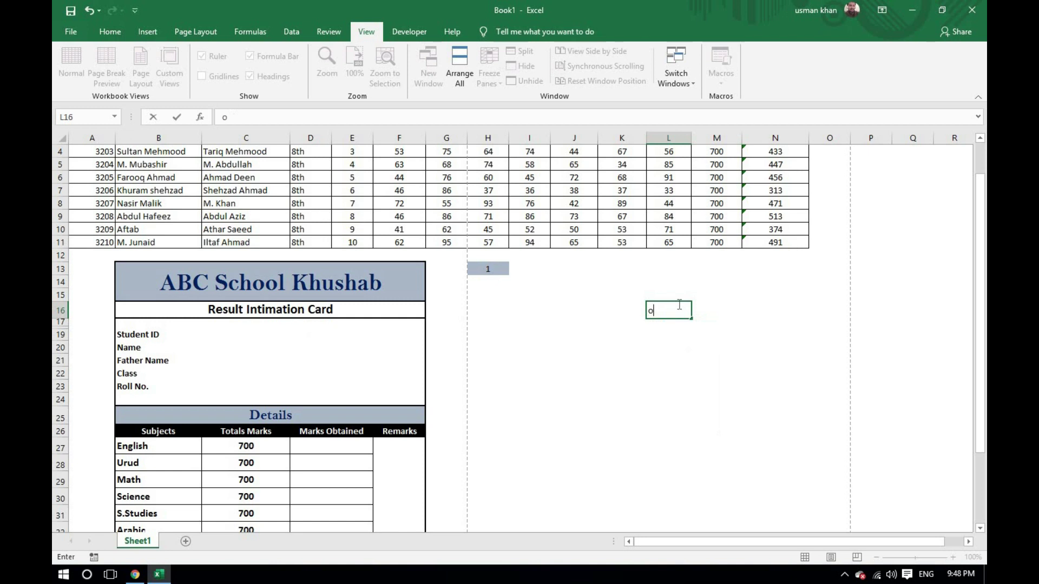
pyautogui.write('offset')
pyautogui.press('Return')
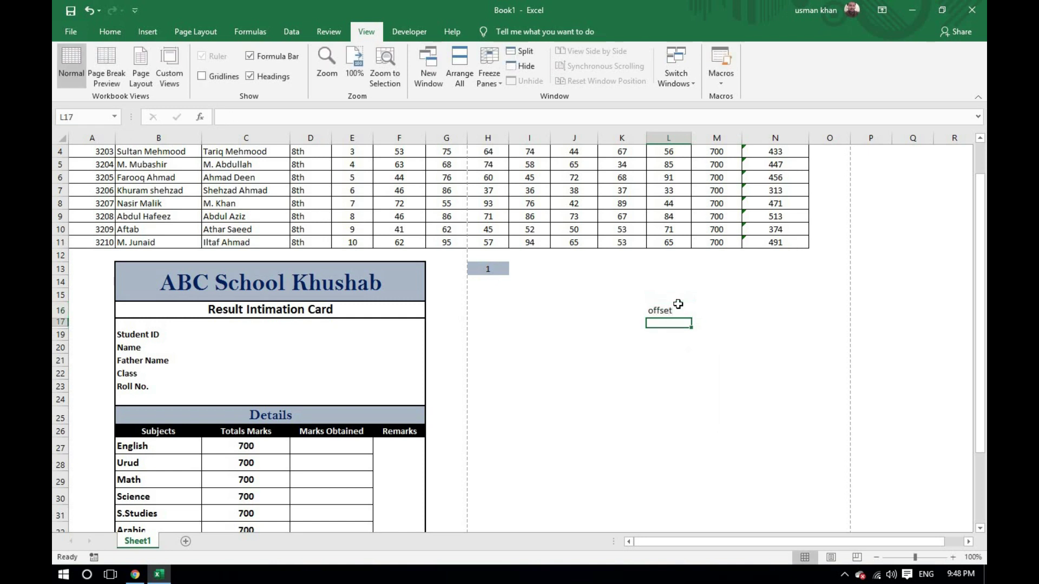
# Examine the offset note in L16 together with the full Result Intimation Card range
pyautogui.click(745, 332)
pyautogui.click(658, 309)
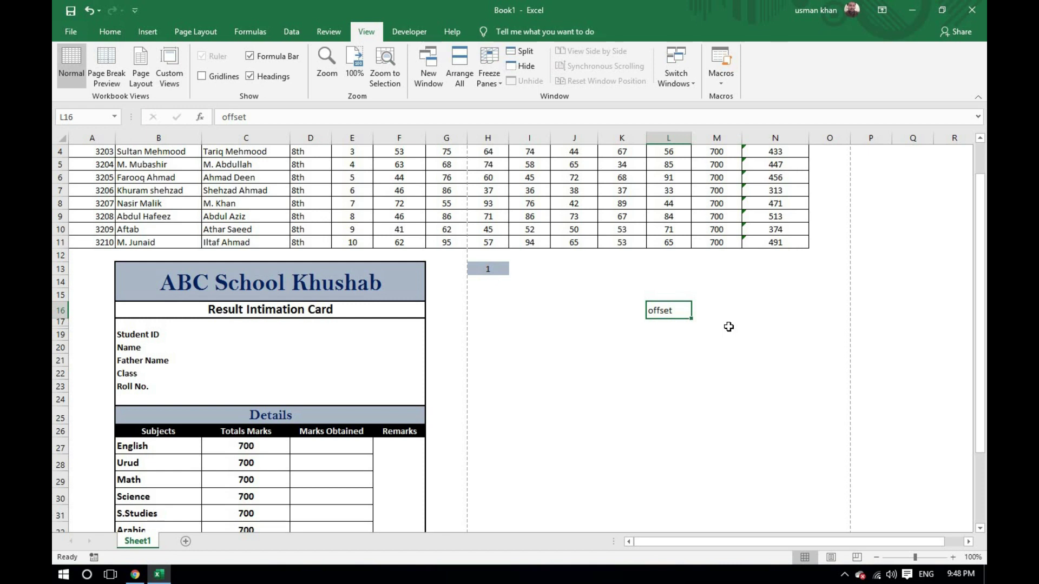
pyautogui.click(734, 331)
pyautogui.click(659, 313)
pyautogui.scroll(-2, 303, 275)
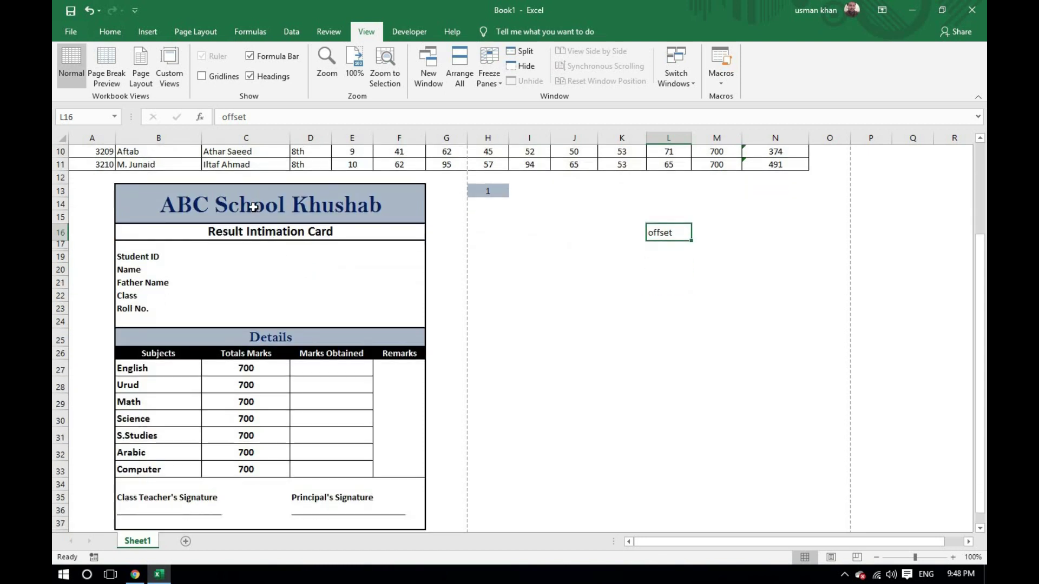
pyautogui.moveTo(263, 201); pyautogui.dragTo(274, 524)
pyautogui.moveTo(608, 414); pyautogui.dragTo(617, 387)
pyautogui.click(655, 240)
pyautogui.click(714, 261)
pyautogui.click(657, 229)
pyautogui.click(783, 274)
pyautogui.click(621, 283)
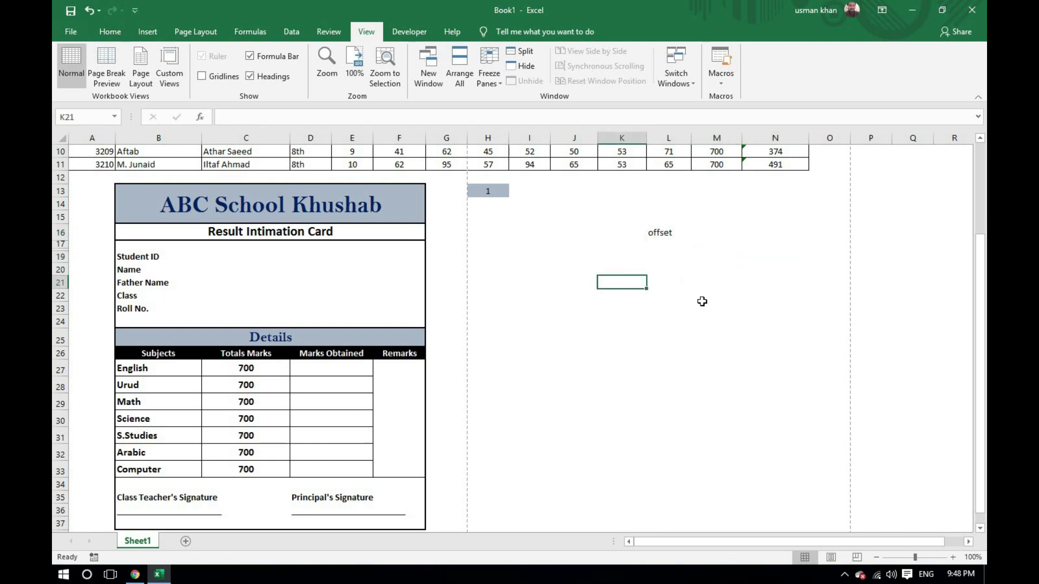
pyautogui.click(720, 308)
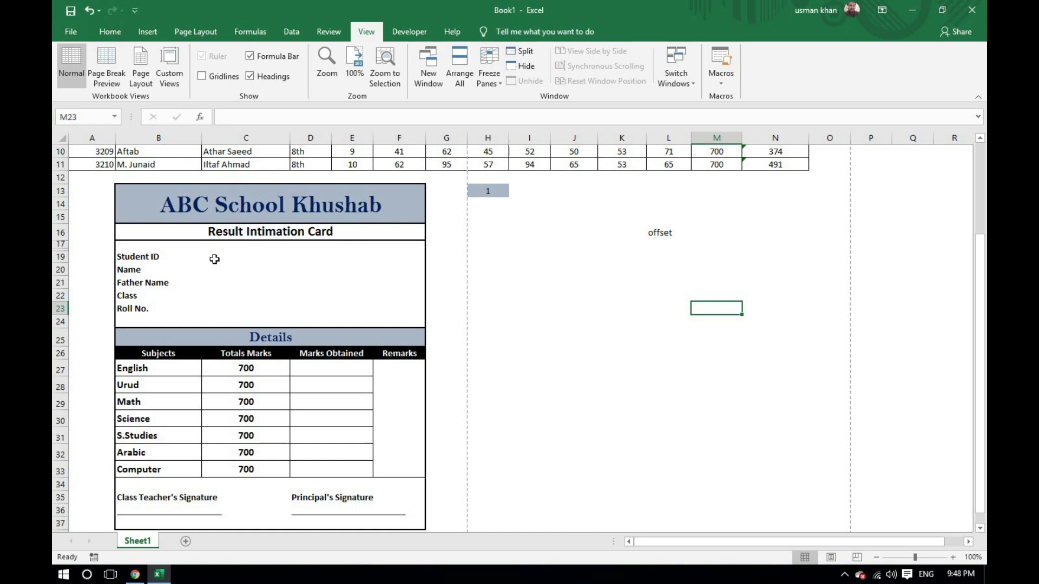
# Examine the student marks table, the offset note in L16 and the card's Student ID label with its empty value cell
pyautogui.click(234, 259)
pyautogui.scroll(3, 558, 344)
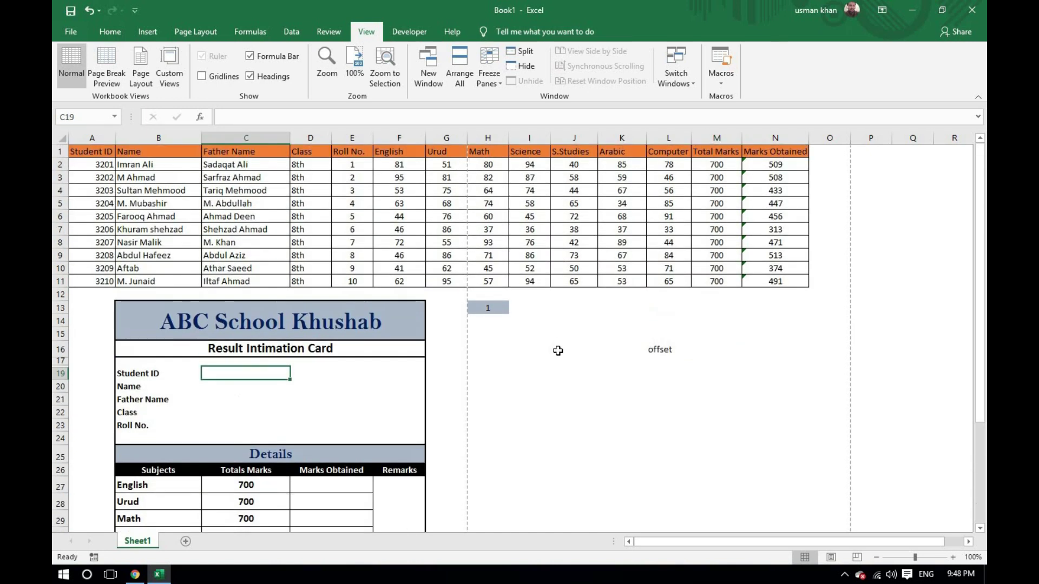
pyautogui.scroll(-2, 557, 370)
pyautogui.scroll(2, 535, 368)
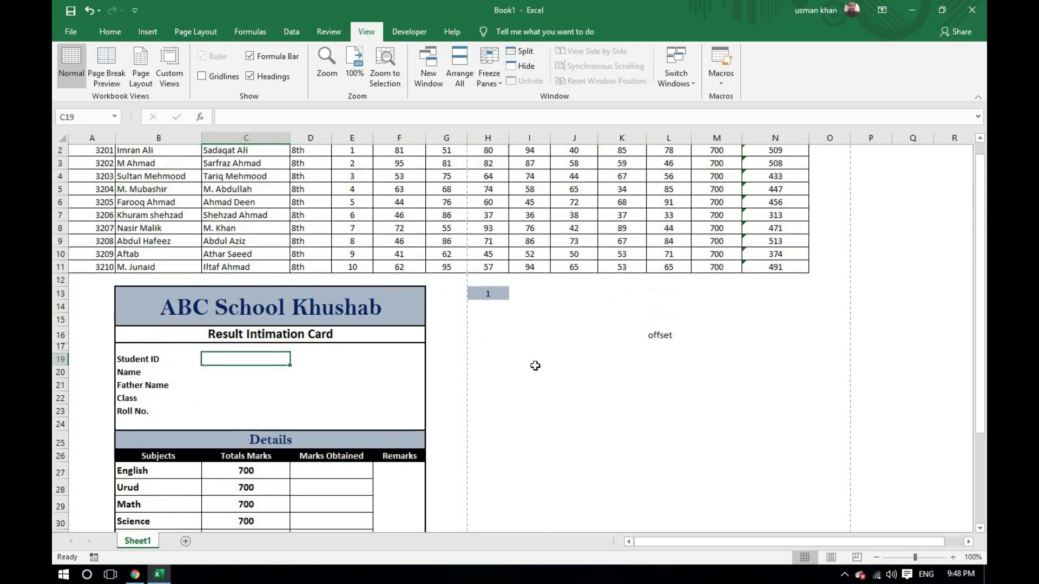
pyautogui.click(664, 347)
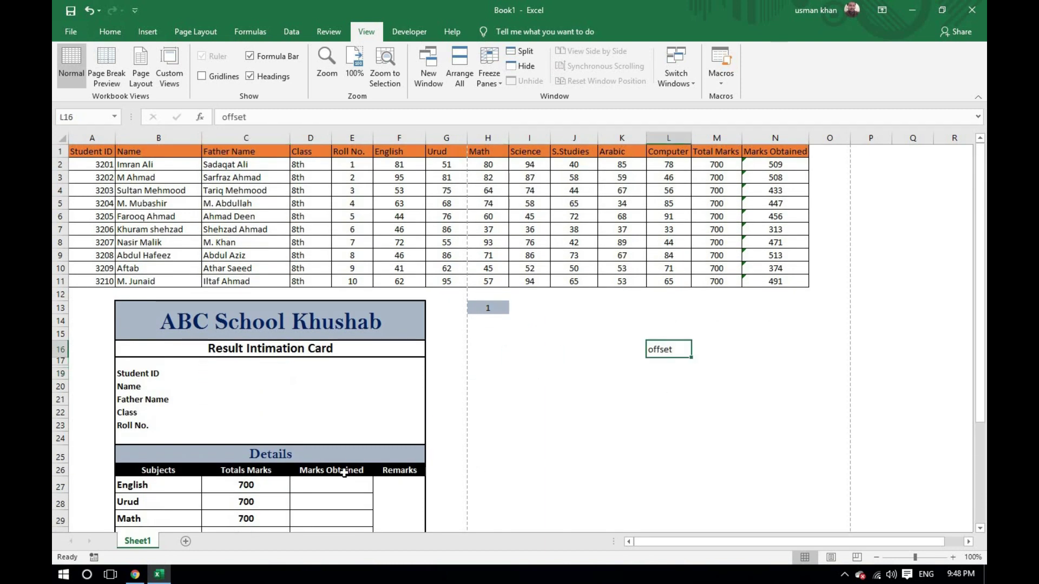
pyautogui.scroll(-1, 623, 336)
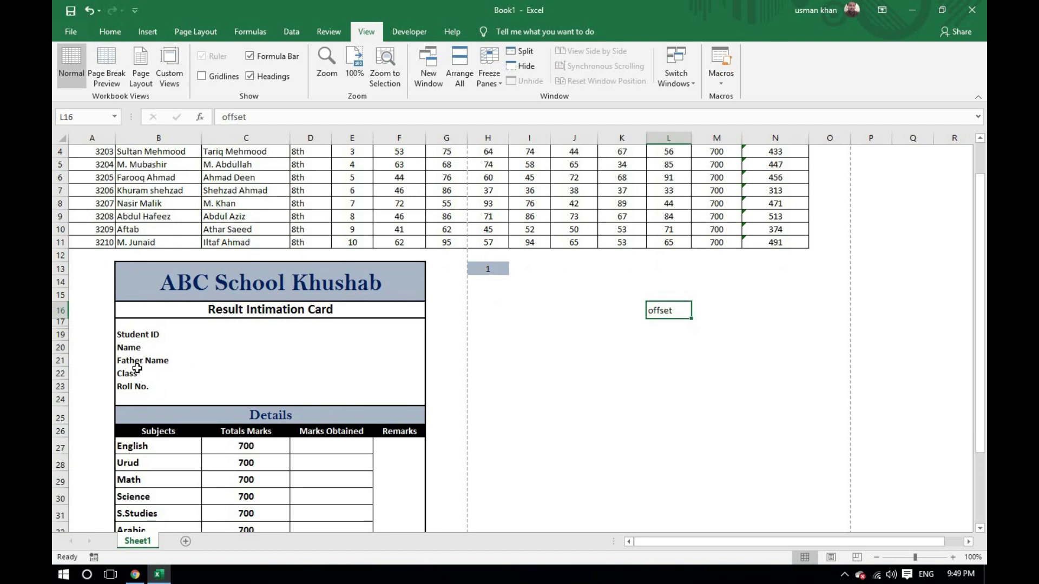
pyautogui.click(139, 336)
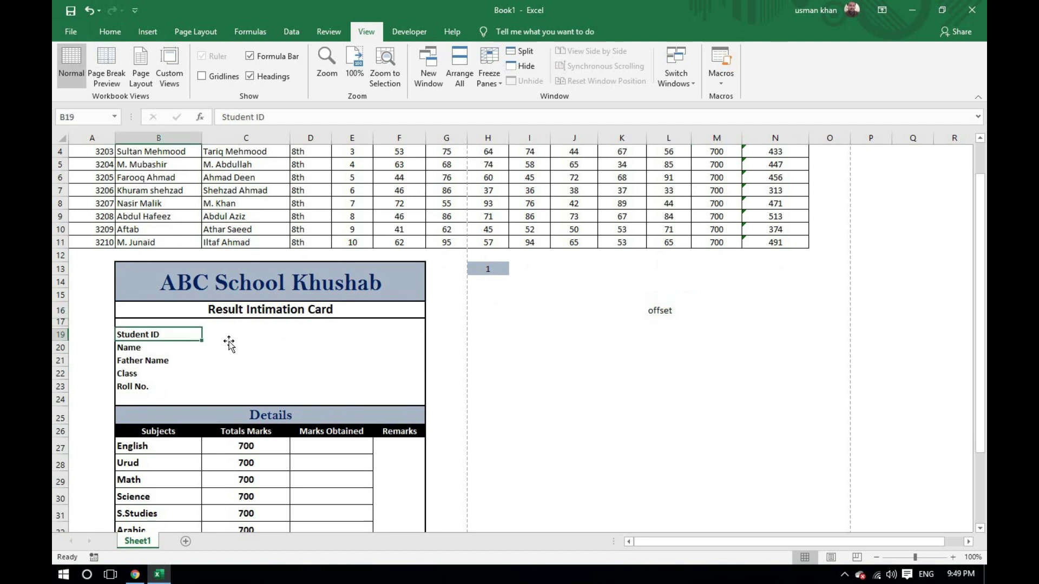
pyautogui.click(227, 346)
# Enter the formula =OFFSET(A1,H13,1) in the card's Student ID value cell C19
pyautogui.click(220, 333)
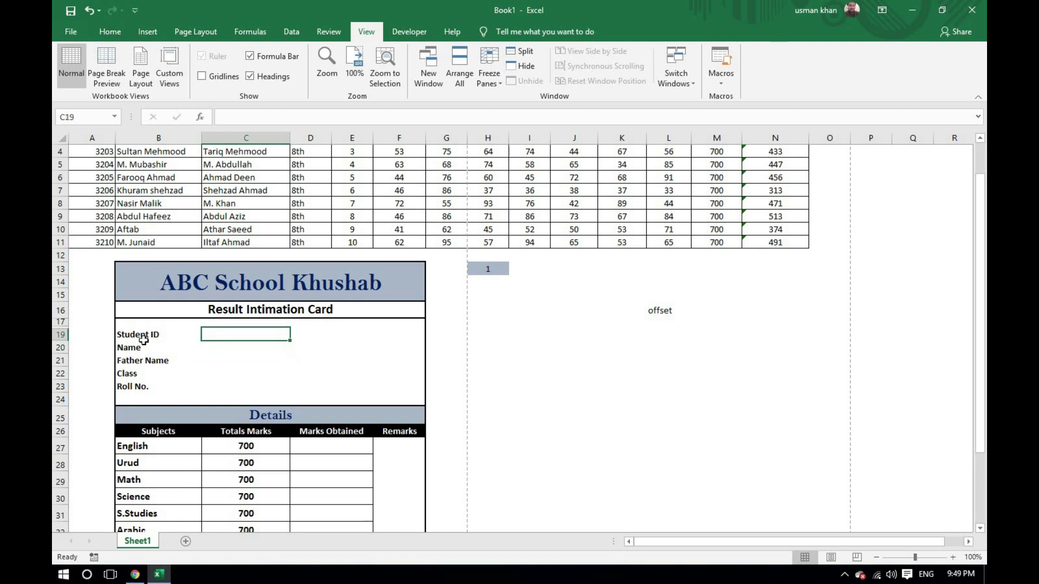
pyautogui.scroll(1, 437, 359)
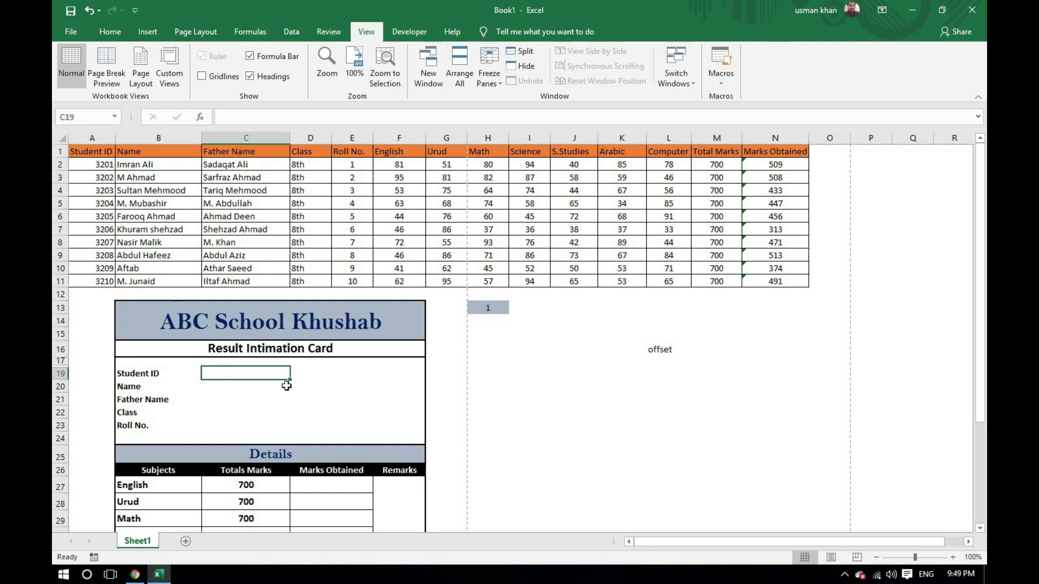
pyautogui.write('=')
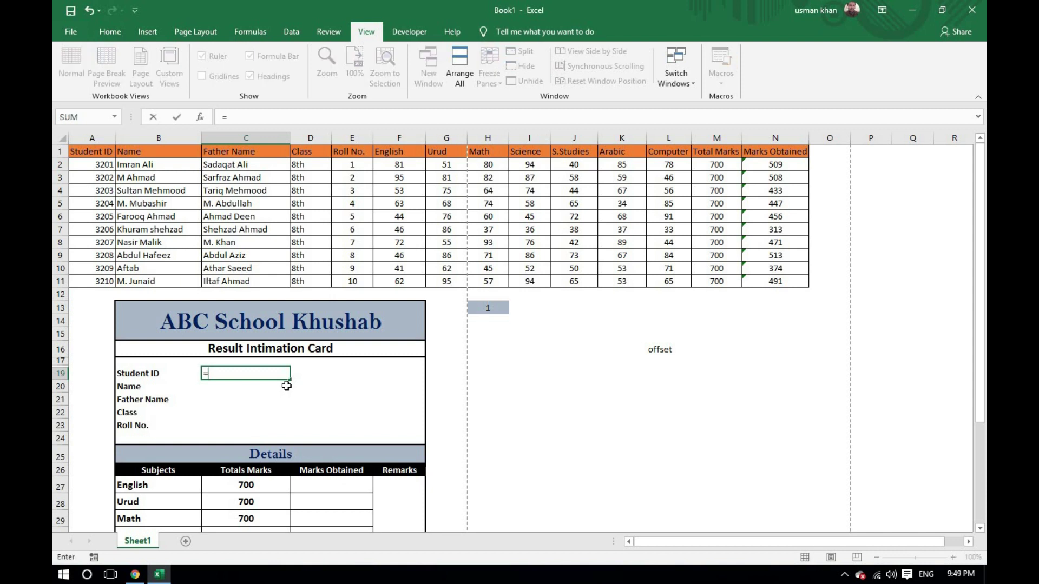
pyautogui.write('offset')
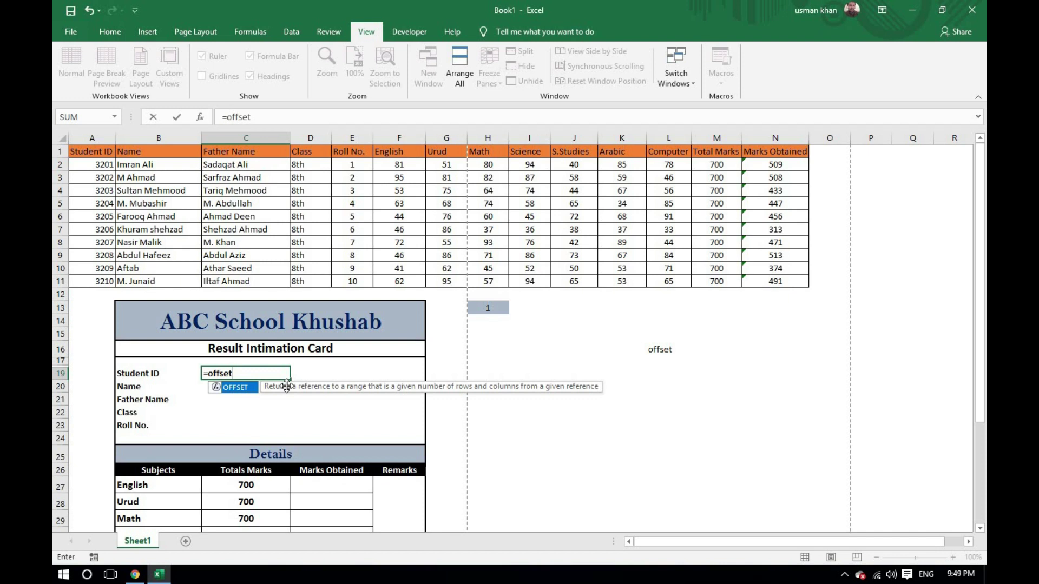
pyautogui.write('(')
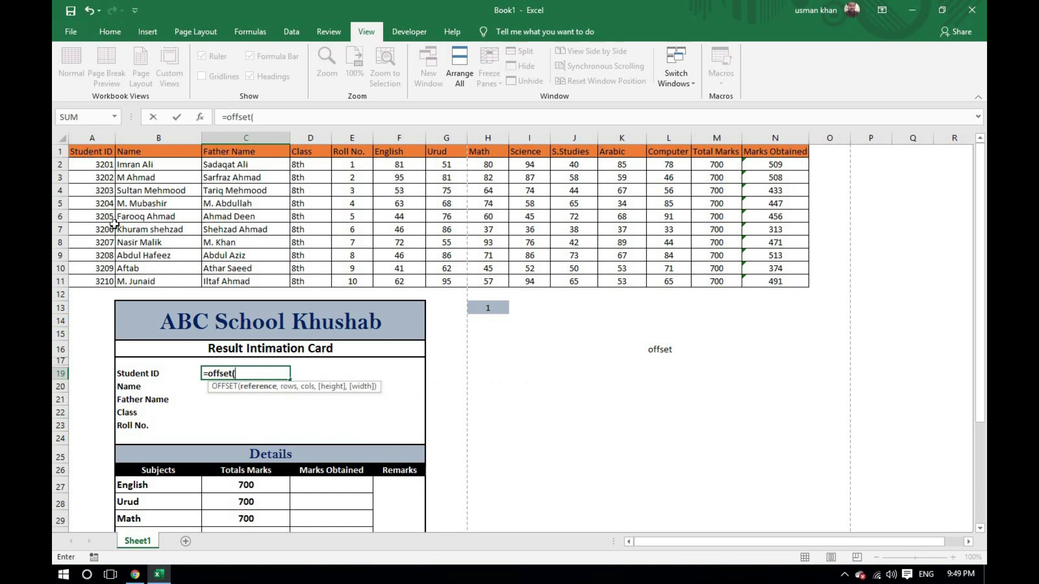
pyautogui.click(84, 153)
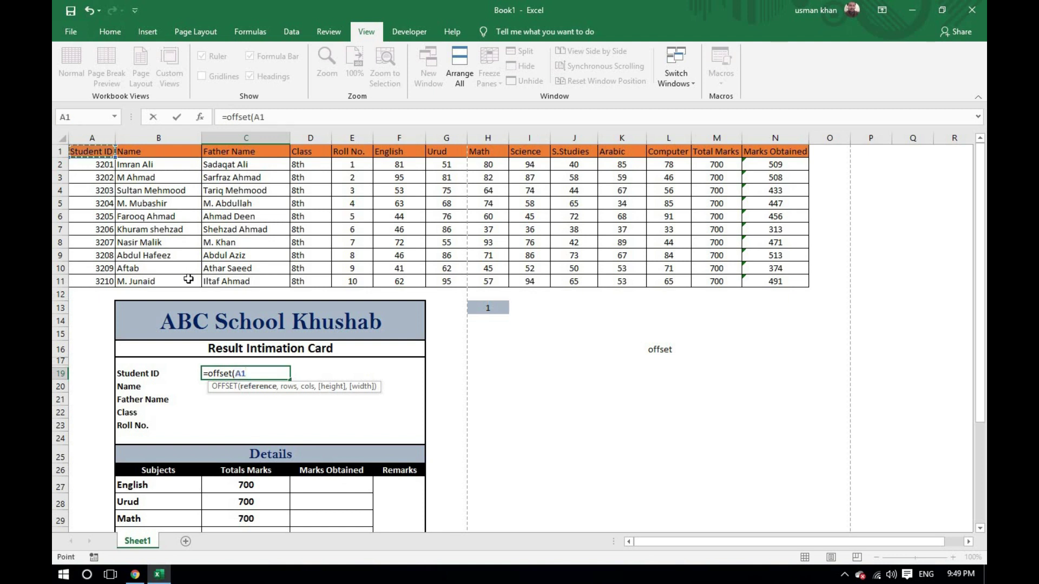
pyautogui.write(',')
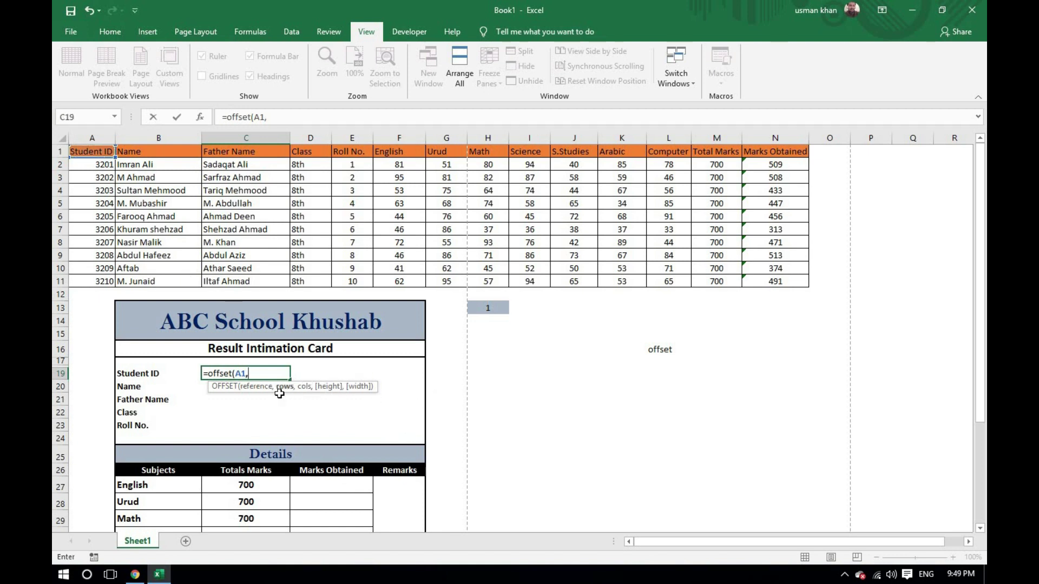
pyautogui.click(485, 308)
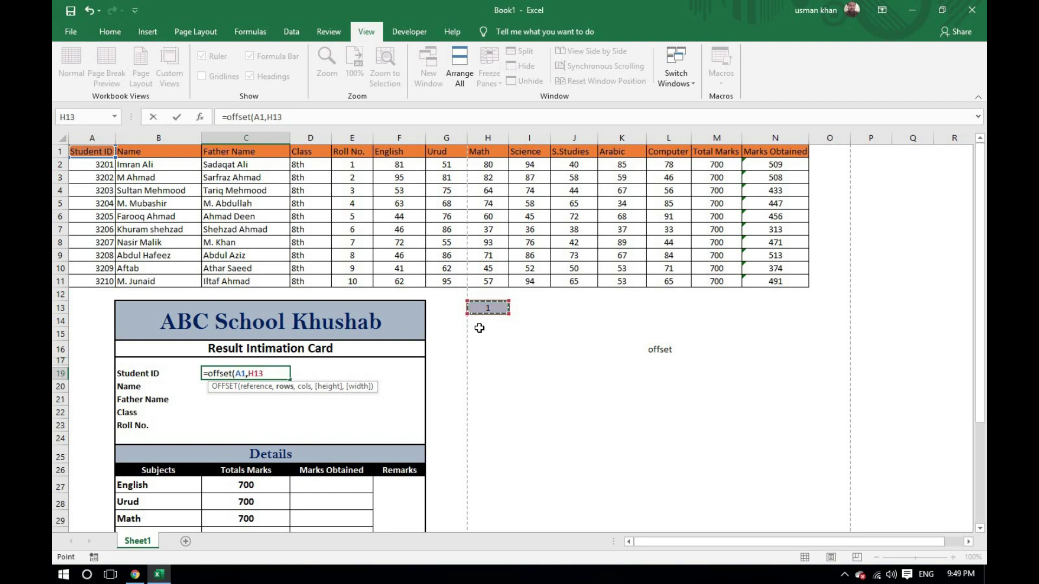
pyautogui.write(',')
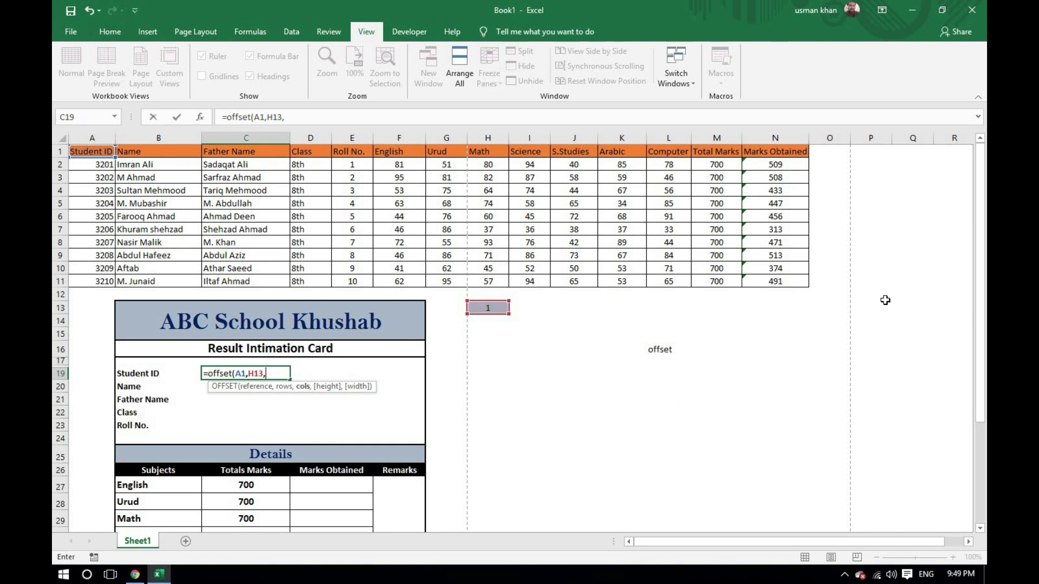
pyautogui.write('1')
pyautogui.write(')')
pyautogui.press('Return')
pyautogui.press('Up')
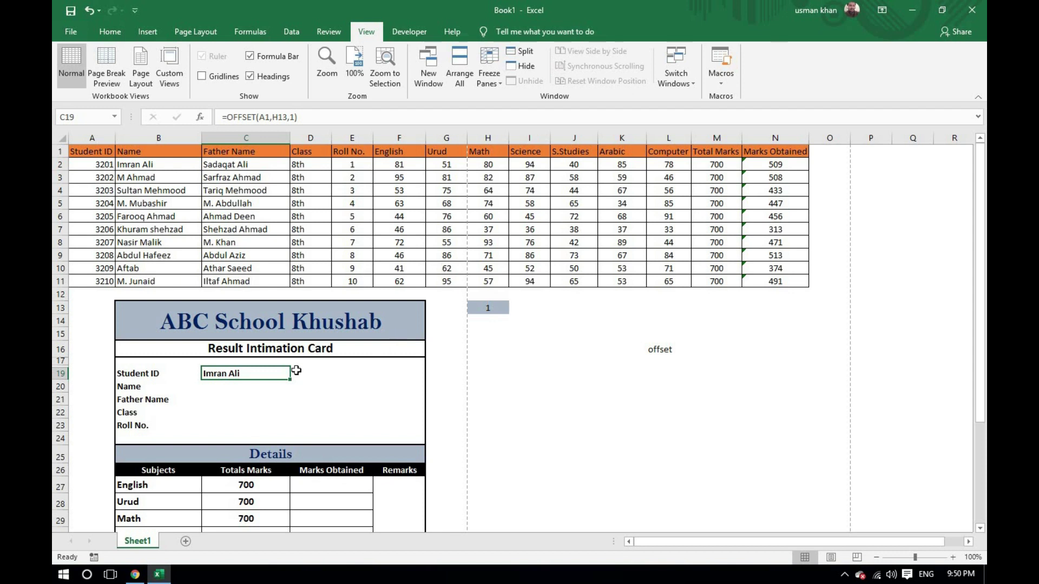
# Change the column argument of the Student ID formula in C19 to 0 and compare its result with cell A2
pyautogui.doubleClick(251, 372)
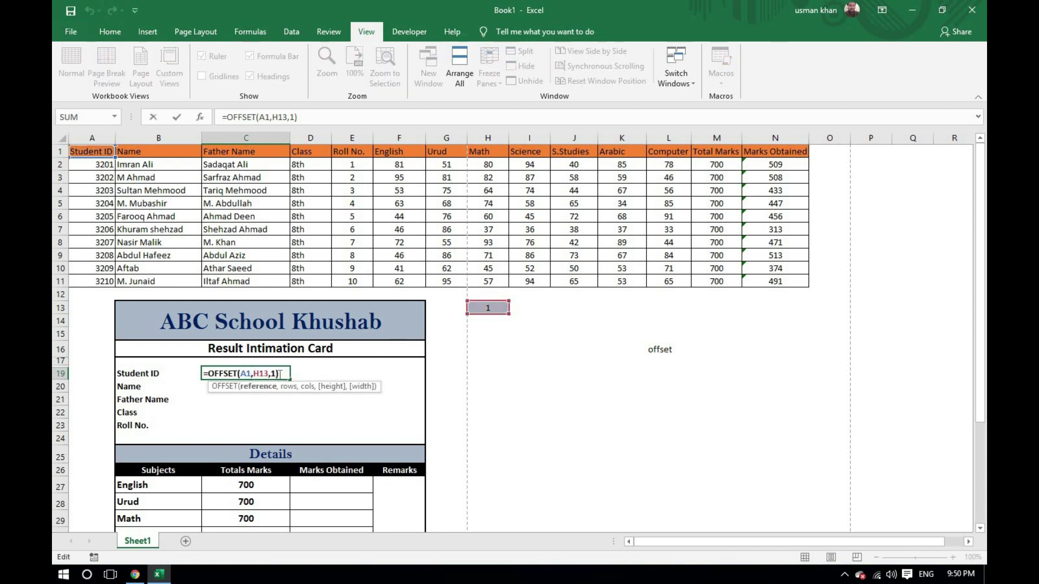
pyautogui.click(277, 374)
pyautogui.press('BackSpace')
pyautogui.write('0')
pyautogui.press('Return')
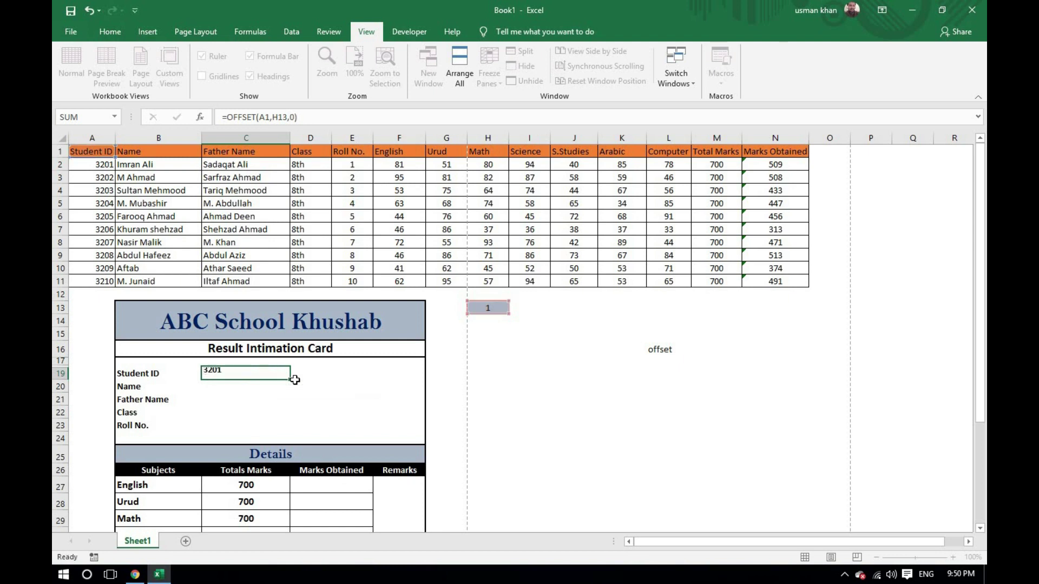
pyautogui.click(214, 374)
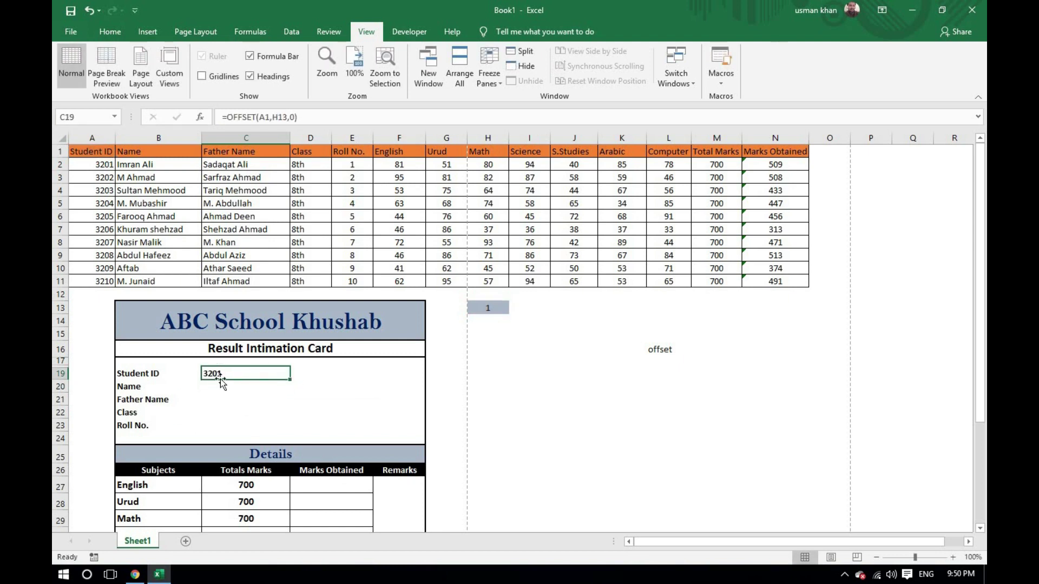
pyautogui.click(104, 166)
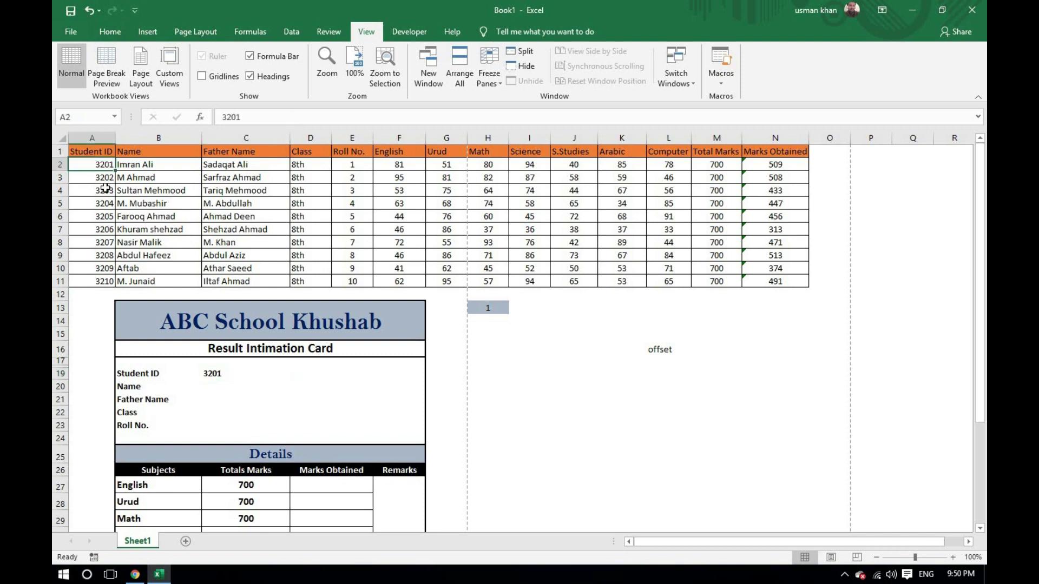
pyautogui.click(215, 373)
pyautogui.click(480, 386)
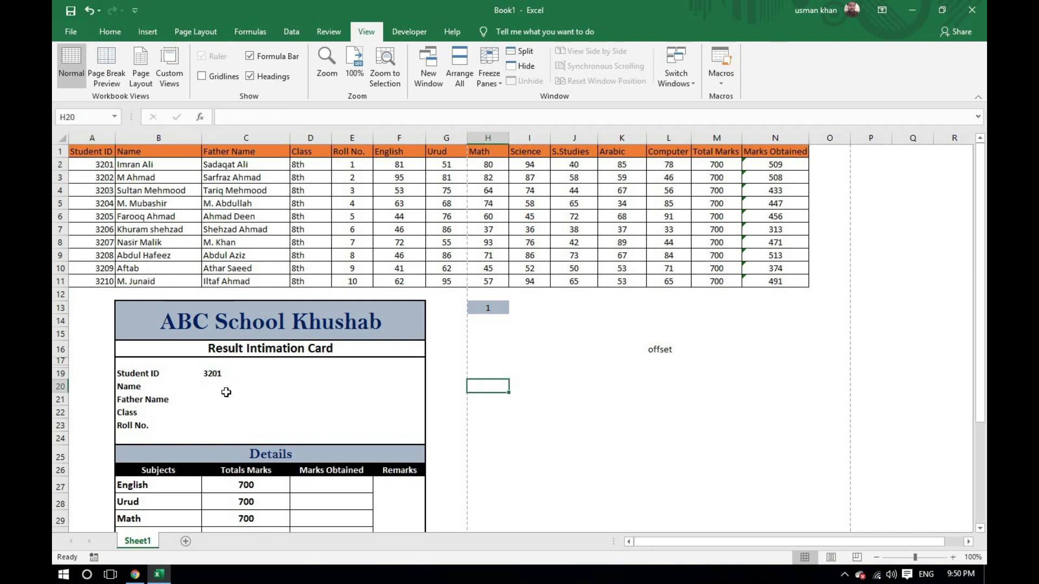
# Enter the formula =OFFSET(A1,H13,1) in C20 beside the card's Name label
pyautogui.click(225, 386)
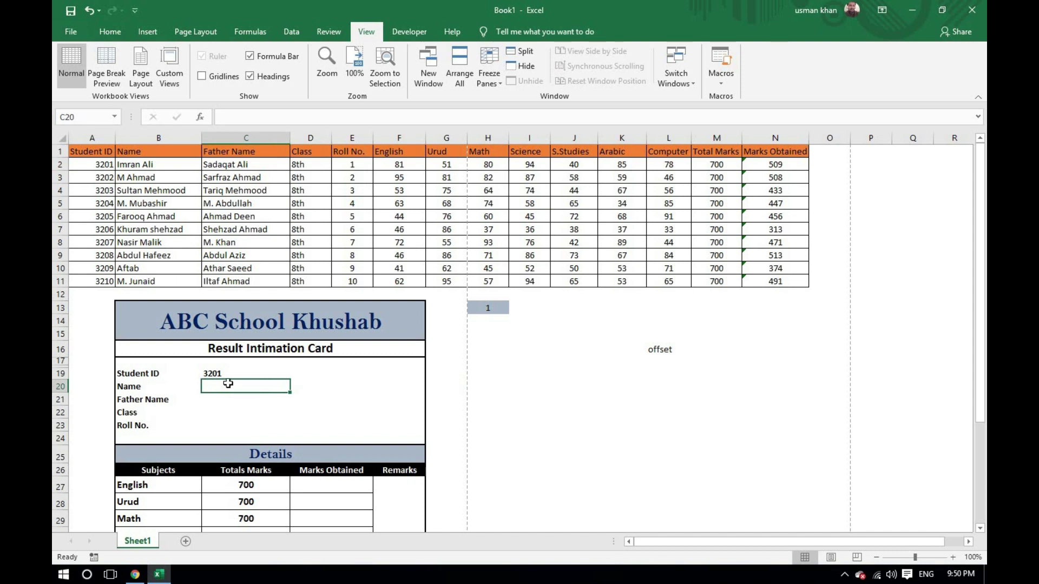
pyautogui.write('=')
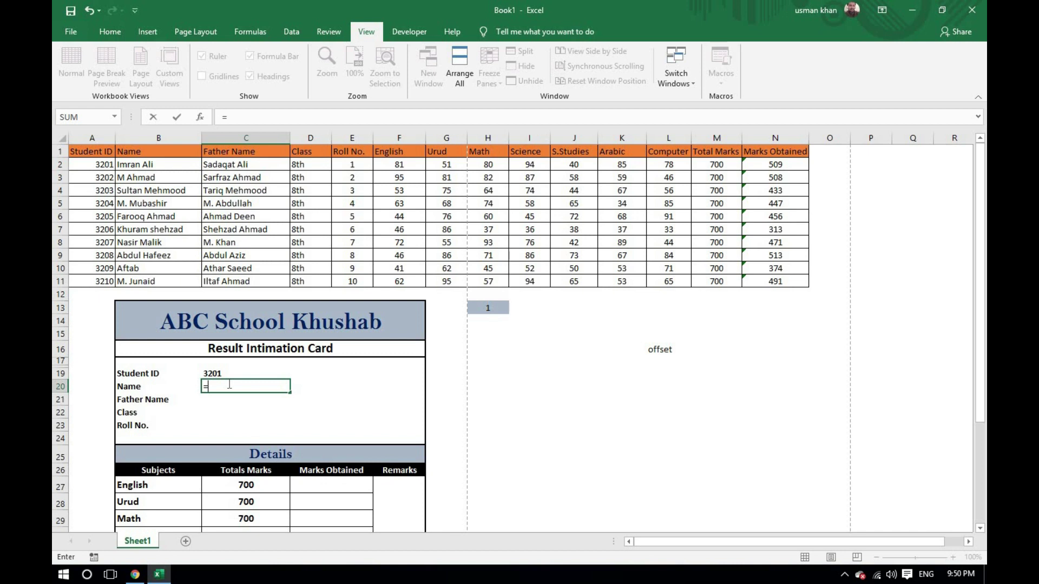
pyautogui.write('offset')
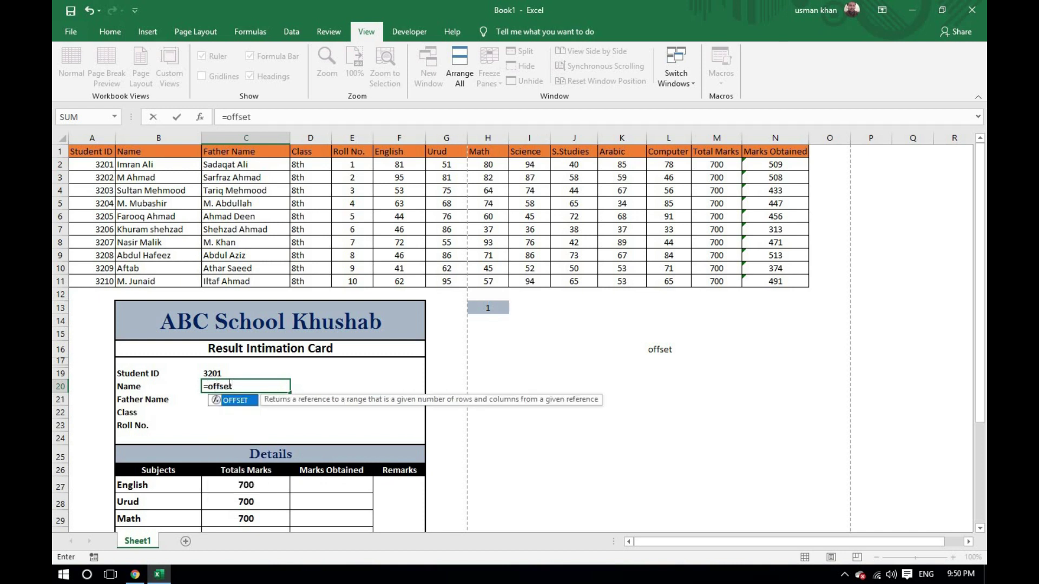
pyautogui.write('(')
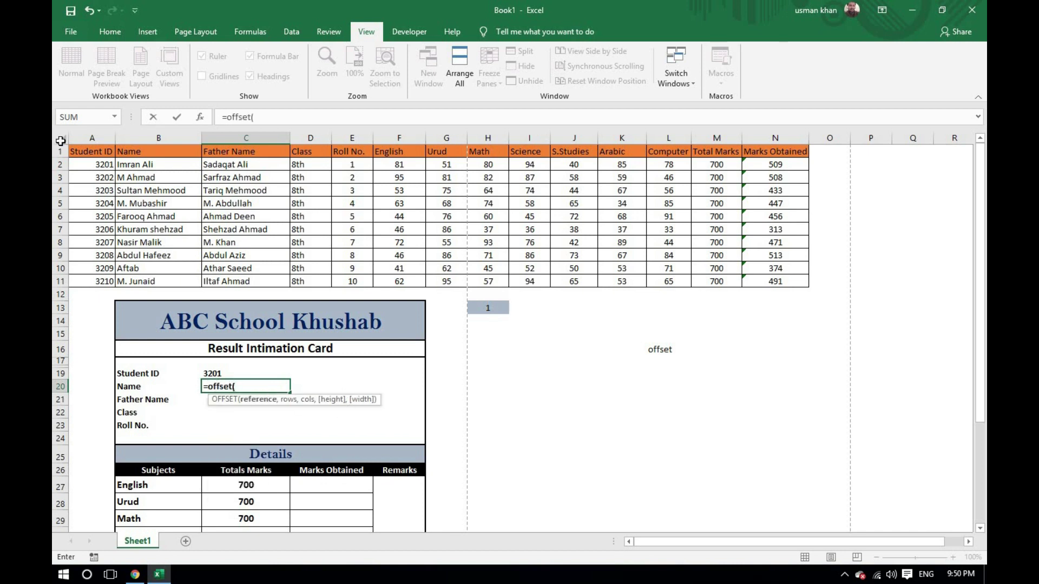
pyautogui.click(106, 155)
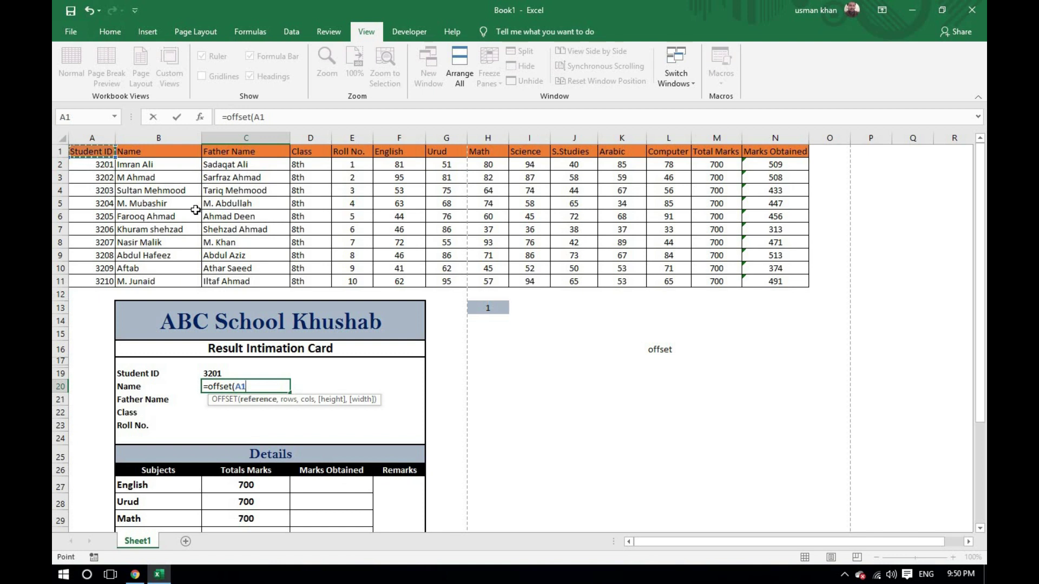
pyautogui.write(',')
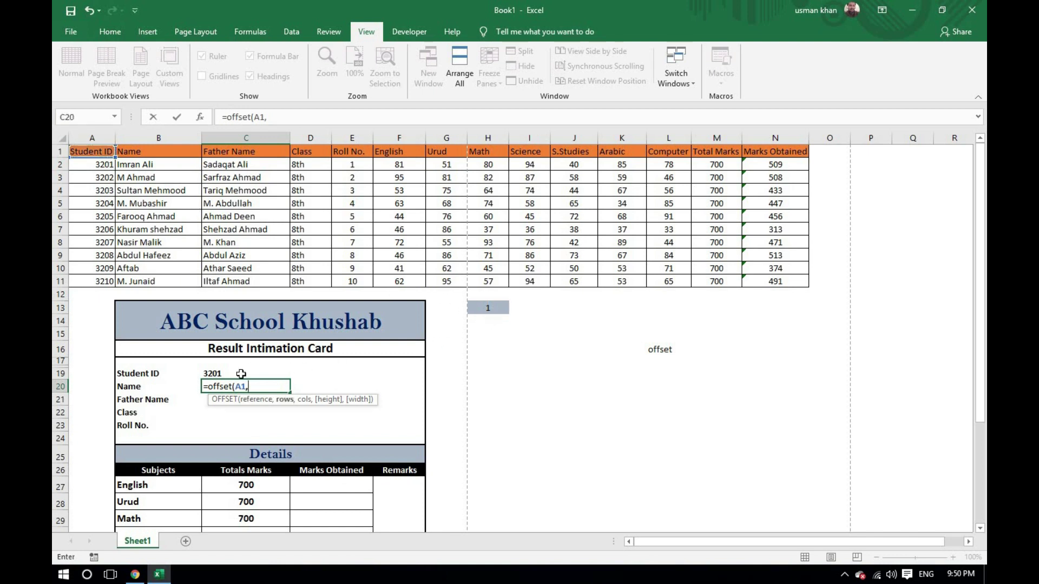
pyautogui.click(488, 309)
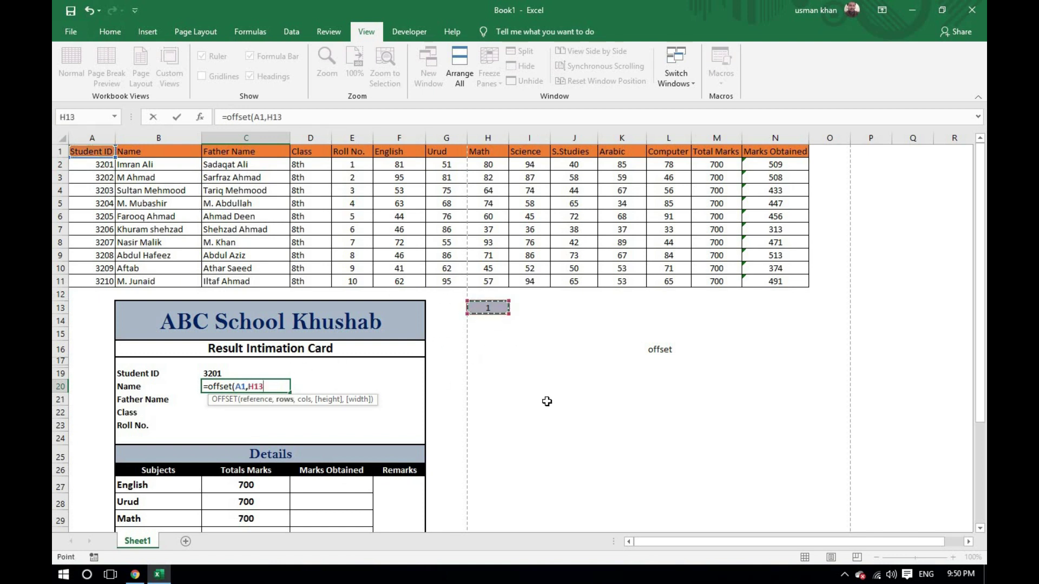
pyautogui.write(',')
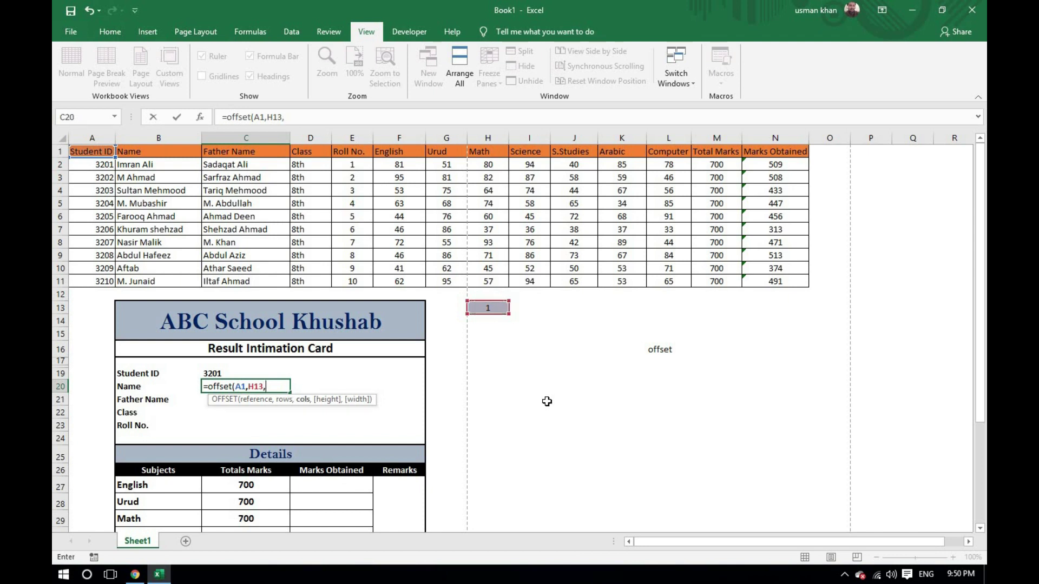
pyautogui.write('1')
pyautogui.press('Return')
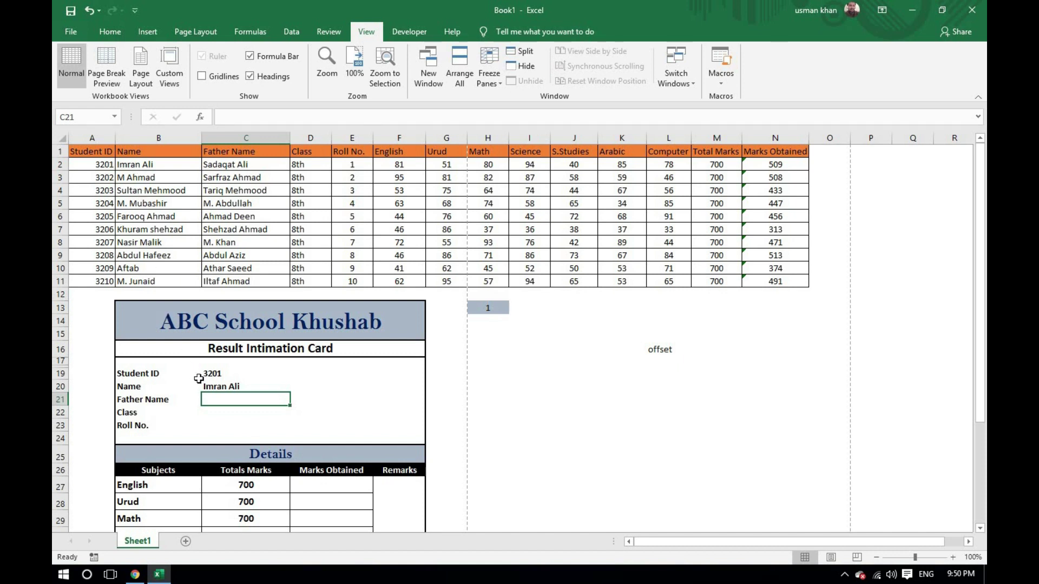
# Enter the formula =OFFSET(A1,H13,2) in C21 beside the card's Father Name label
pyautogui.write('=offset(')
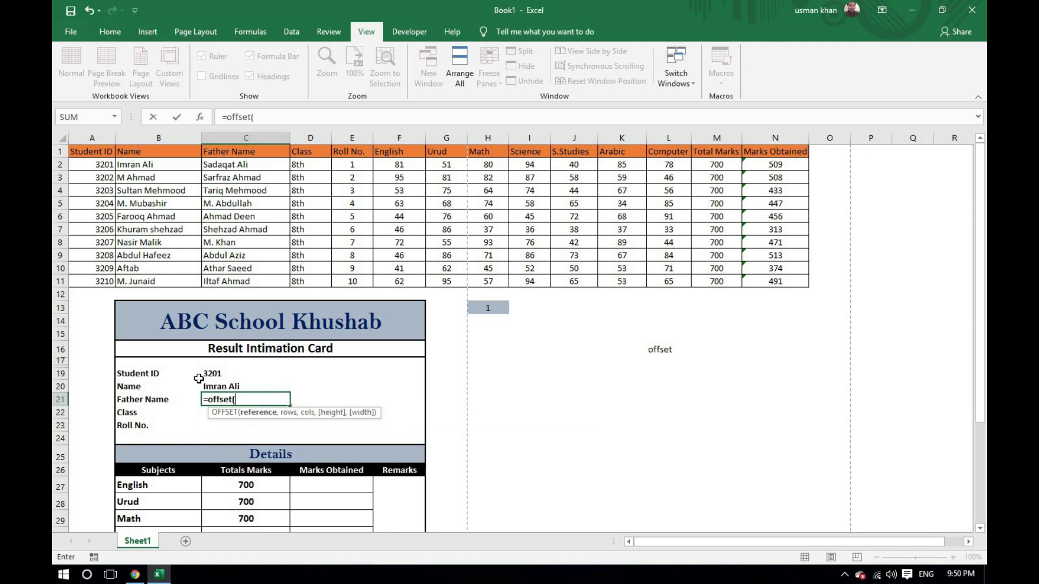
pyautogui.click(94, 155)
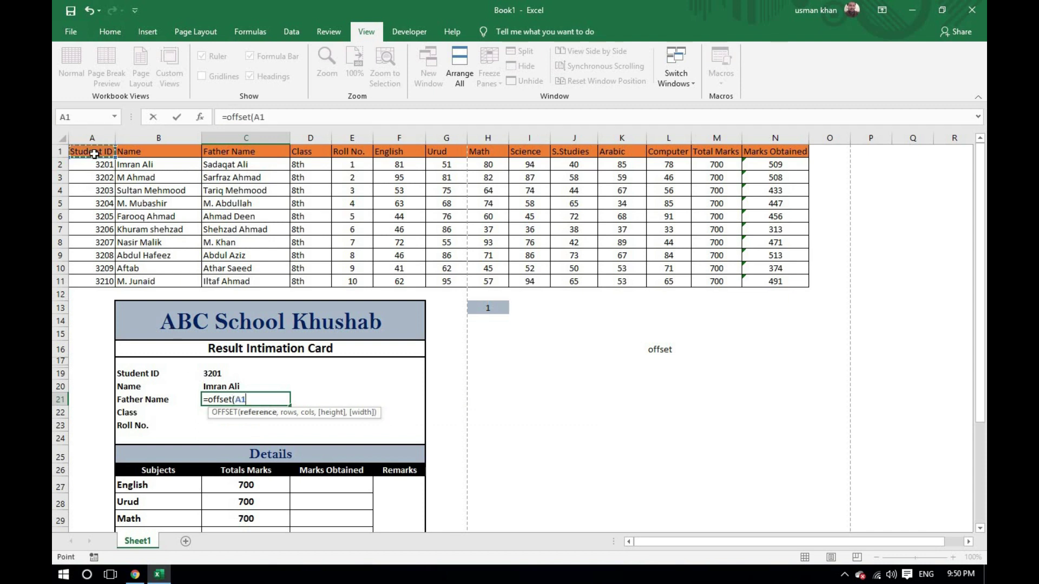
pyautogui.write(',')
pyautogui.click(487, 308)
pyautogui.write(',')
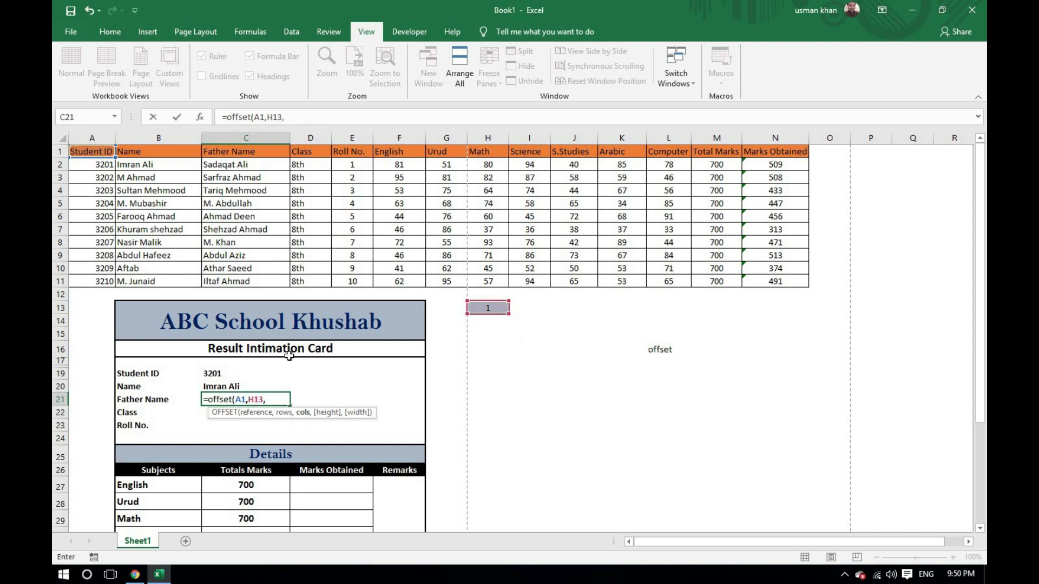
pyautogui.write('2')
pyautogui.press('Return')
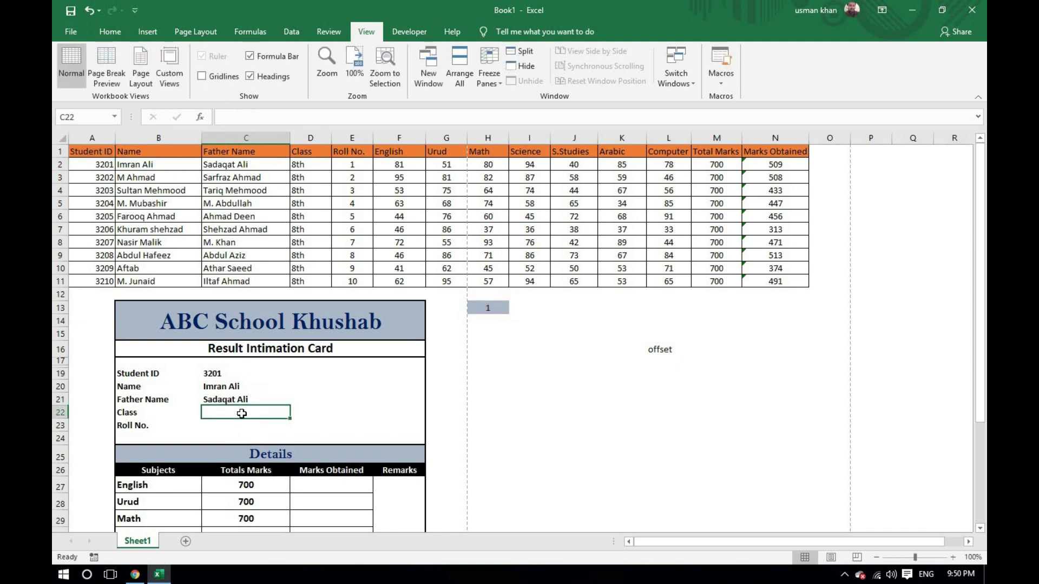
# Enter the formula =OFFSET(A1,H13,3) in C22 beside the card's Class label
pyautogui.write('=')
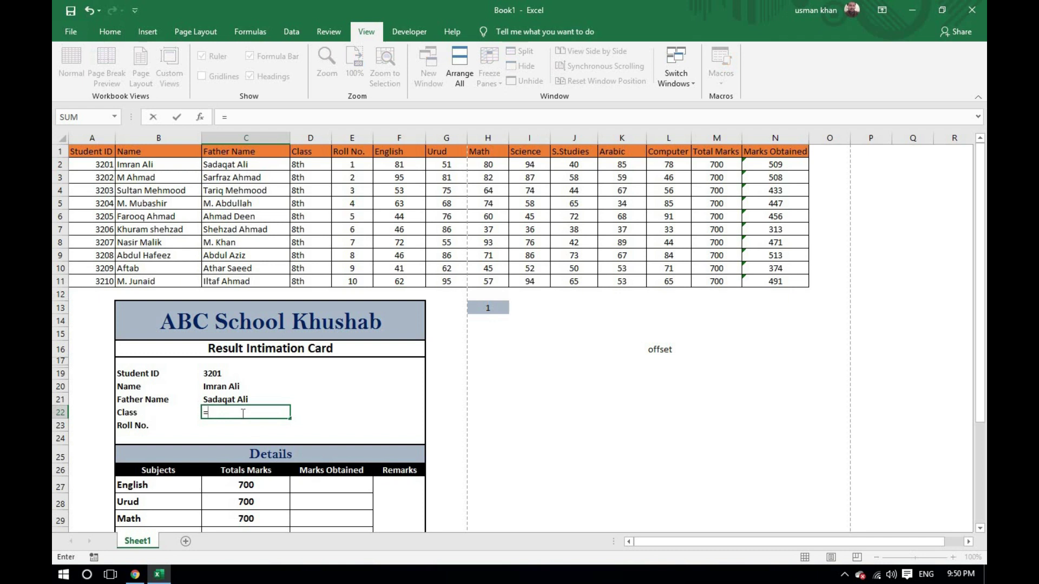
pyautogui.write('offset')
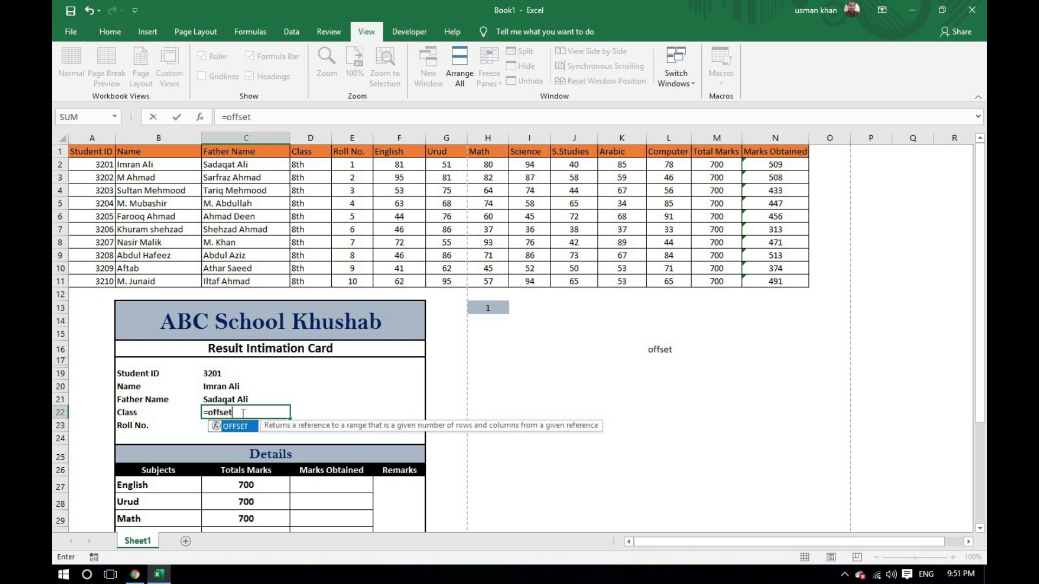
pyautogui.write('(')
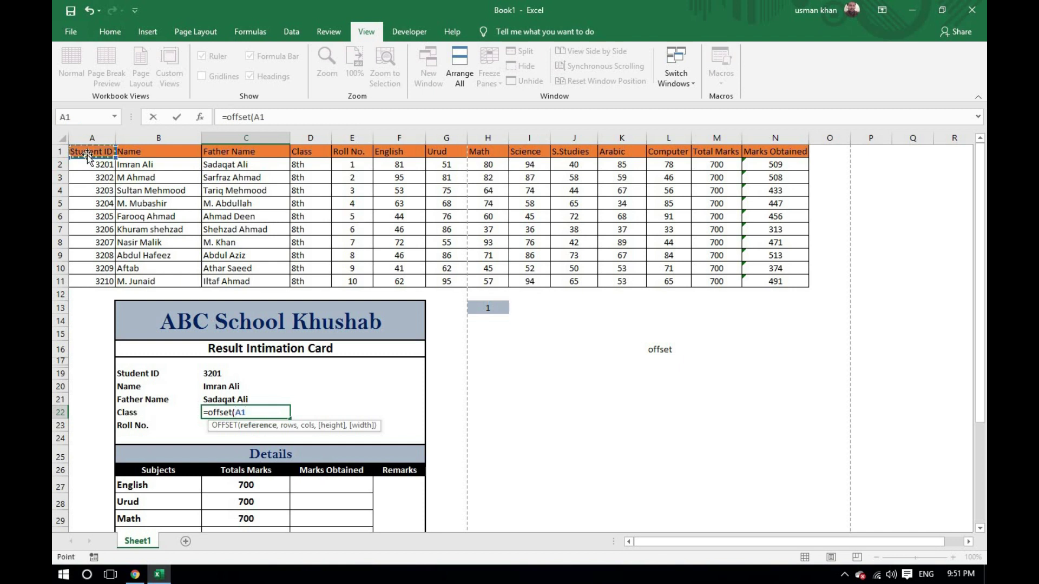
pyautogui.write(',')
pyautogui.click(501, 308)
pyautogui.write(',')
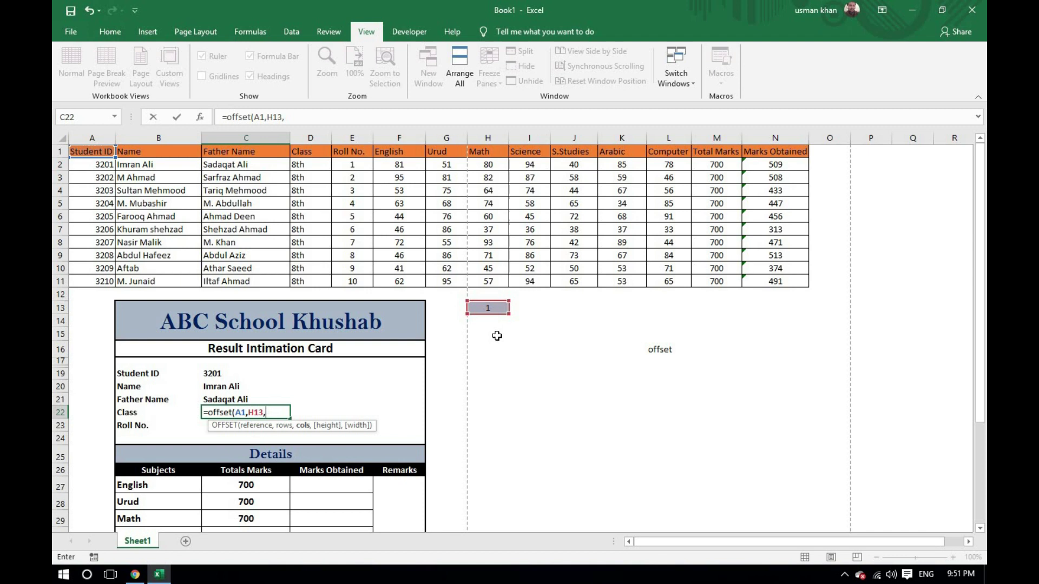
pyautogui.write('3')
pyautogui.press('Return')
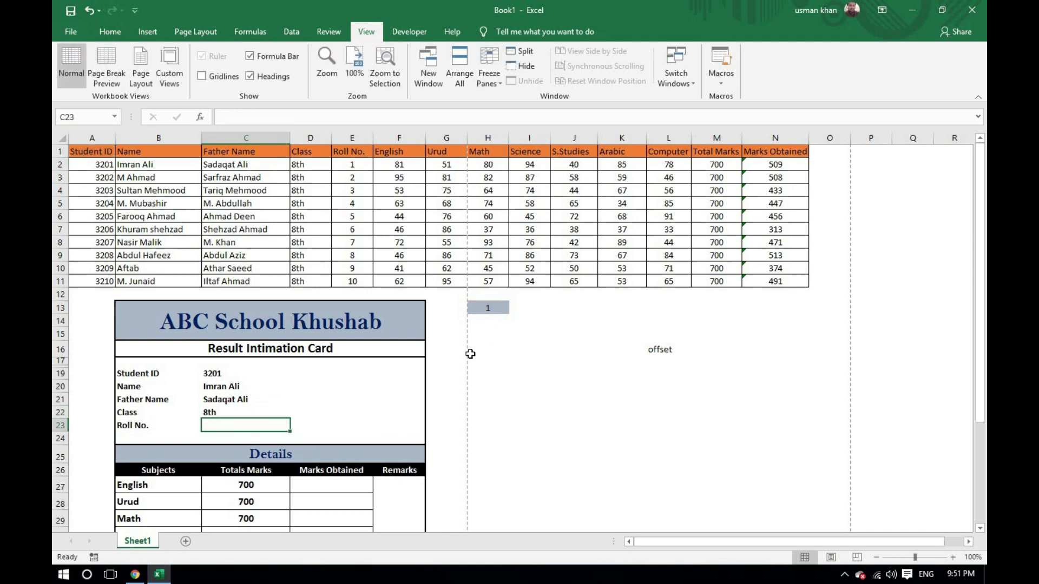
# Count the table columns along row 2 from Student ID to Math to determine their OFFSET column numbers
pyautogui.click(102, 166)
pyautogui.click(147, 165)
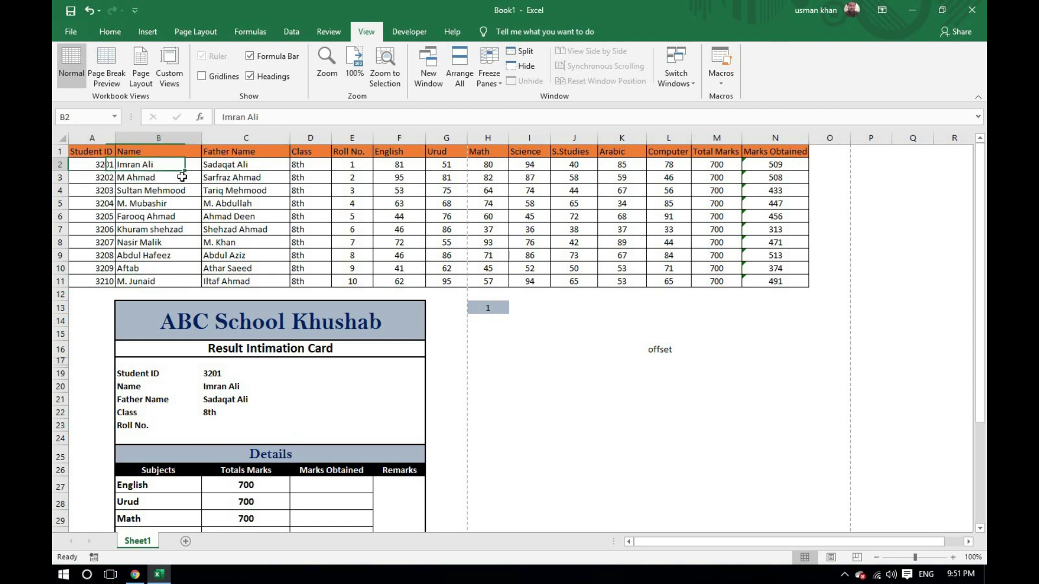
pyautogui.click(226, 169)
pyautogui.click(304, 164)
pyautogui.click(349, 167)
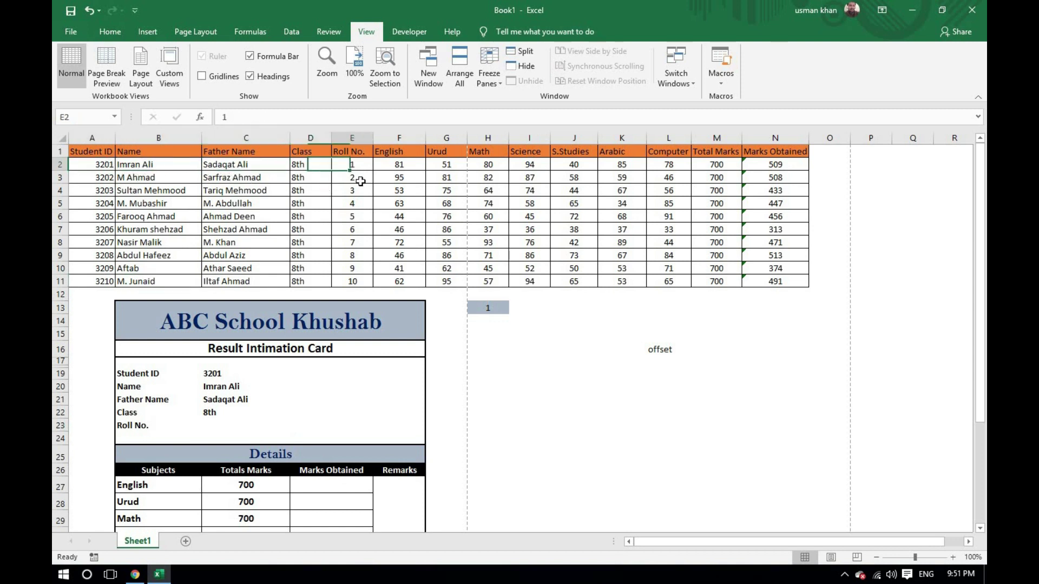
pyautogui.click(401, 165)
pyautogui.click(446, 162)
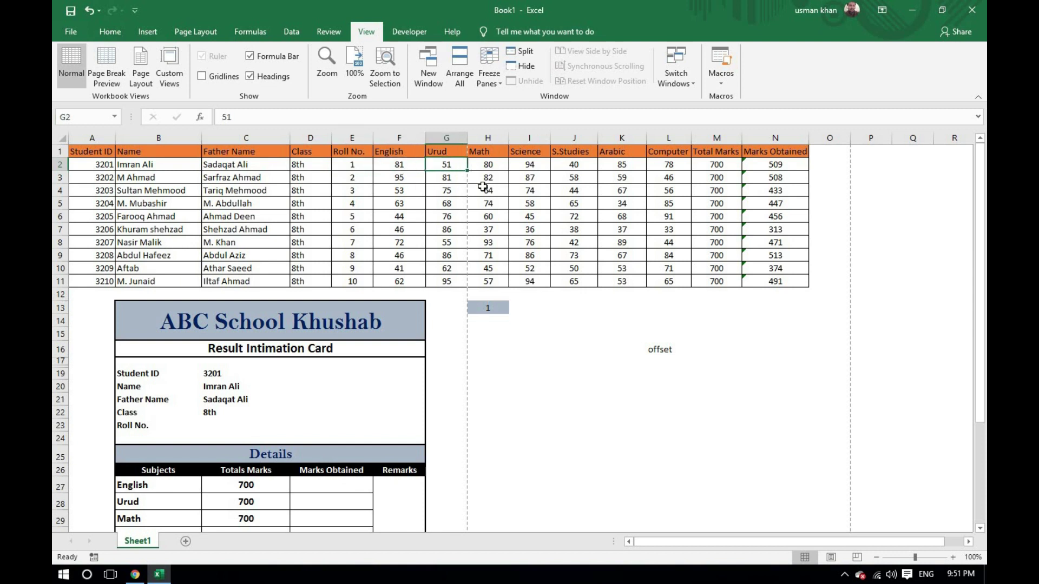
pyautogui.click(490, 170)
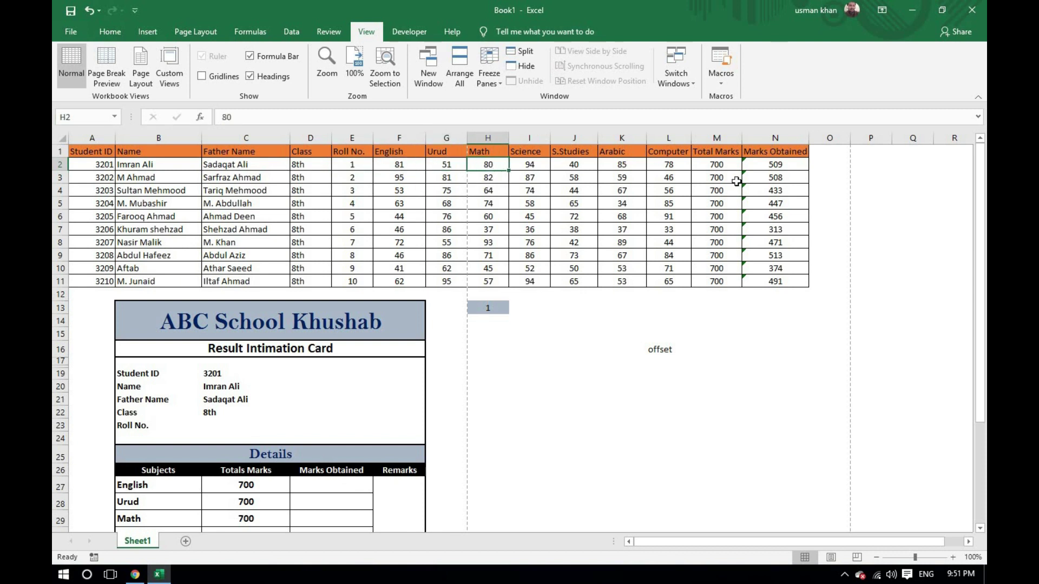
# Enter the formula =OFFSET(A1,H13,4) in C23 beside the card's Roll No. label
pyautogui.click(204, 427)
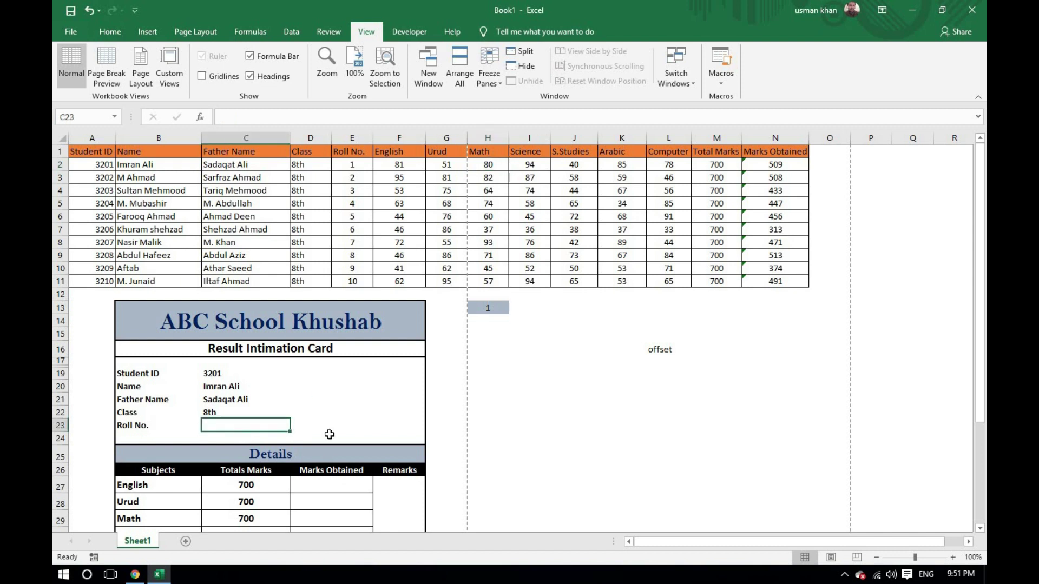
pyautogui.write('=of')
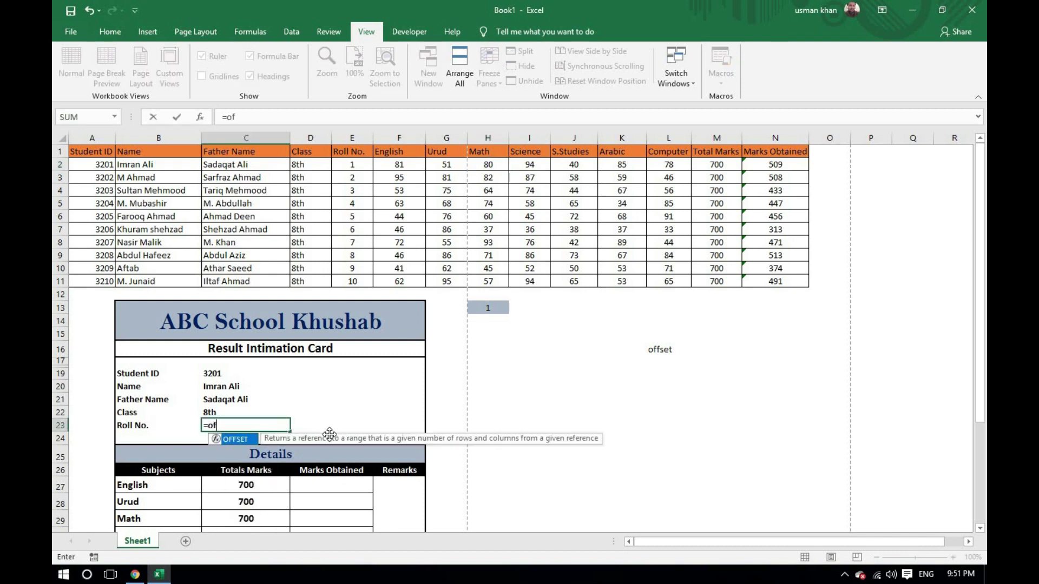
pyautogui.write('fset(')
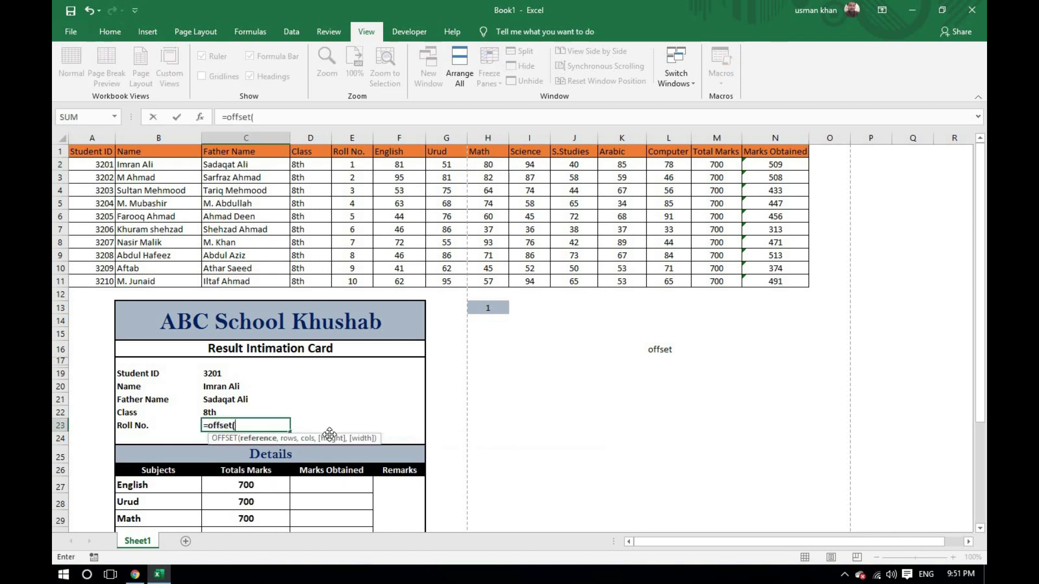
pyautogui.click(105, 153)
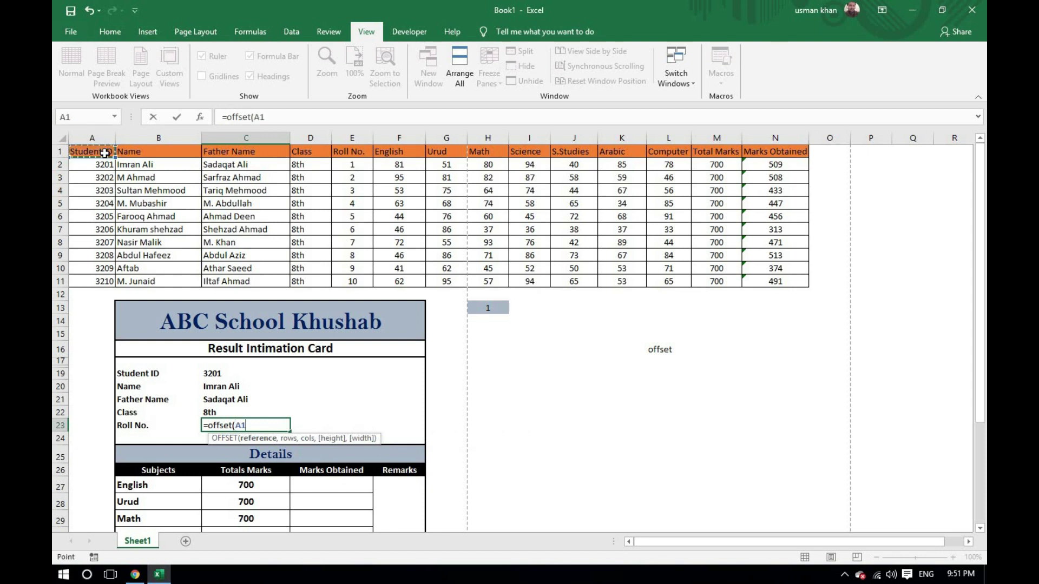
pyautogui.write(',')
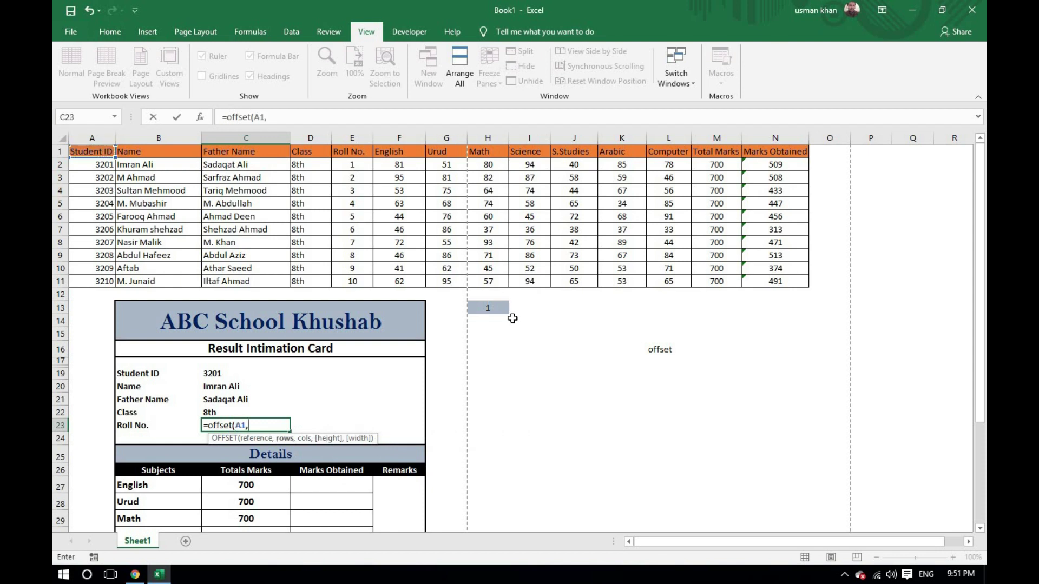
pyautogui.click(480, 310)
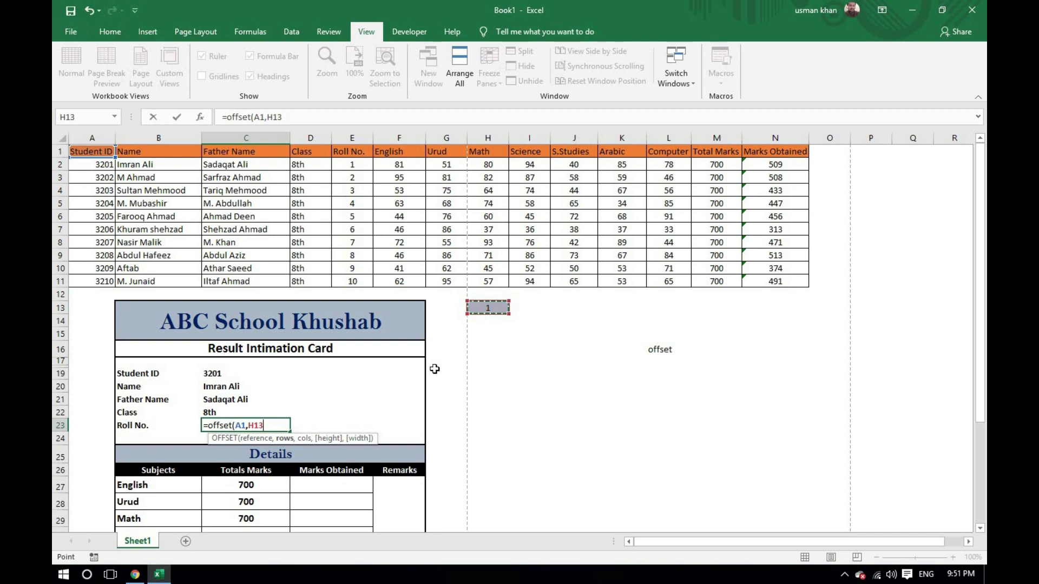
pyautogui.write(',')
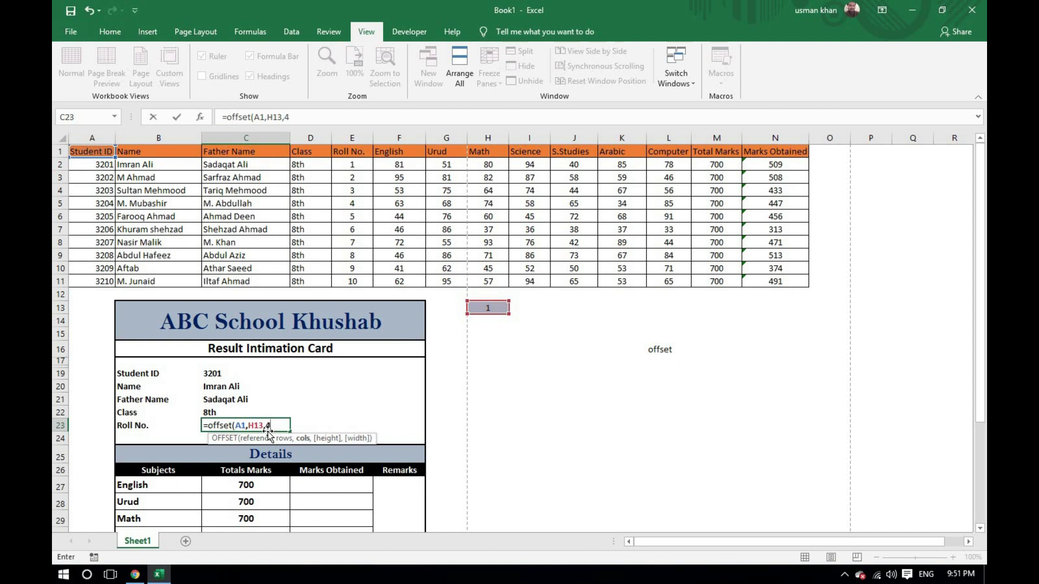
pyautogui.write('4')
pyautogui.press('Return')
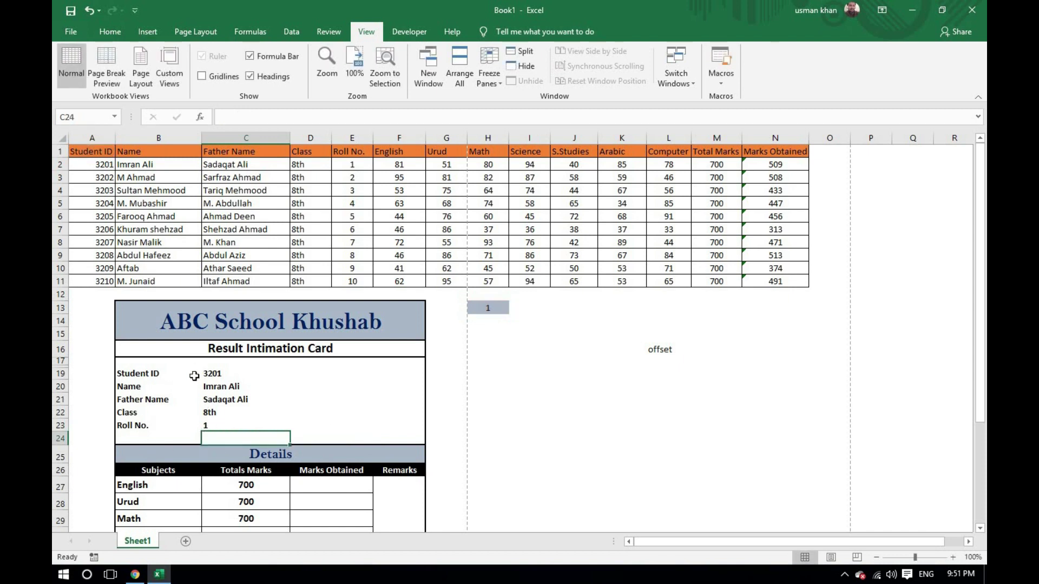
# Compare the card's details with A2:E2, and test the formulas by setting H13 to 2 and checking the card against table row 3
pyautogui.moveTo(101, 165); pyautogui.dragTo(353, 163)
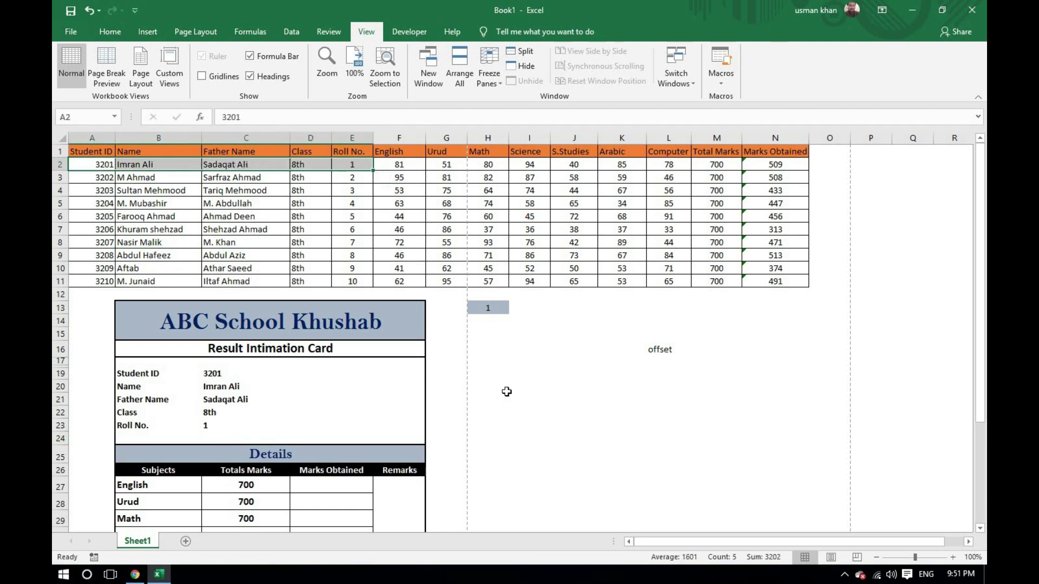
pyautogui.click(489, 362)
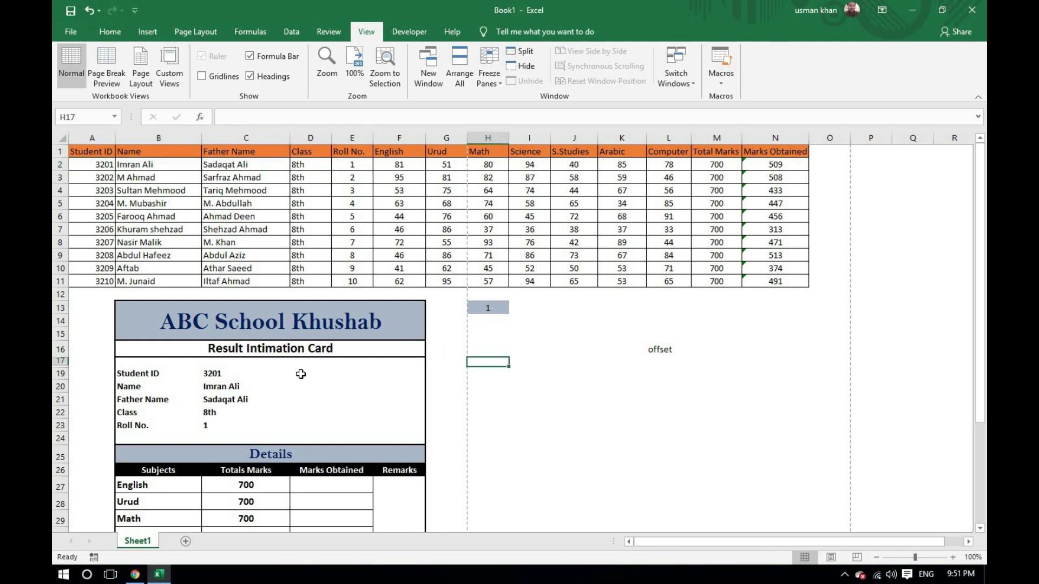
pyautogui.click(487, 313)
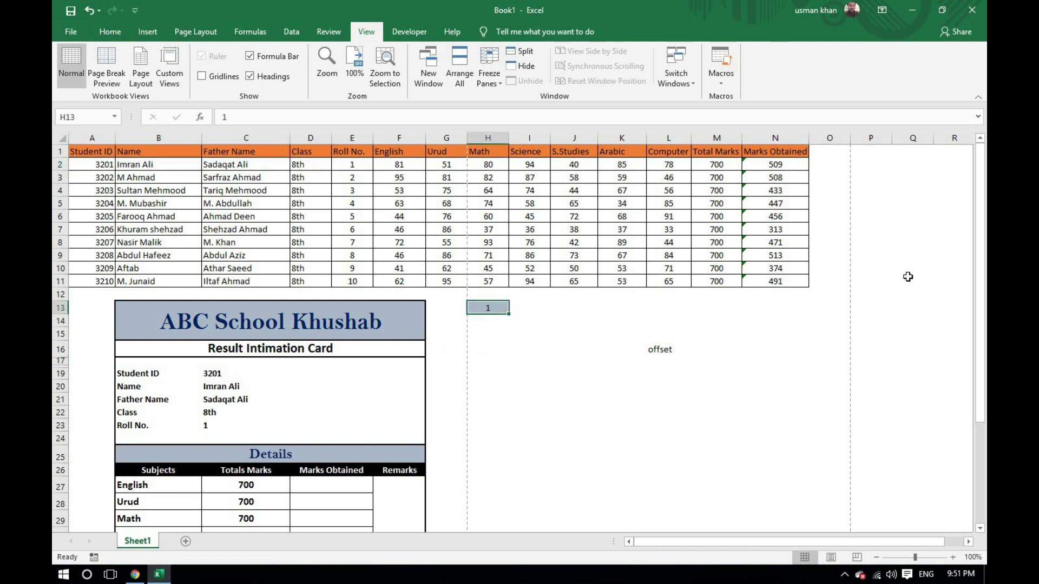
pyautogui.write('2')
pyautogui.press('Return')
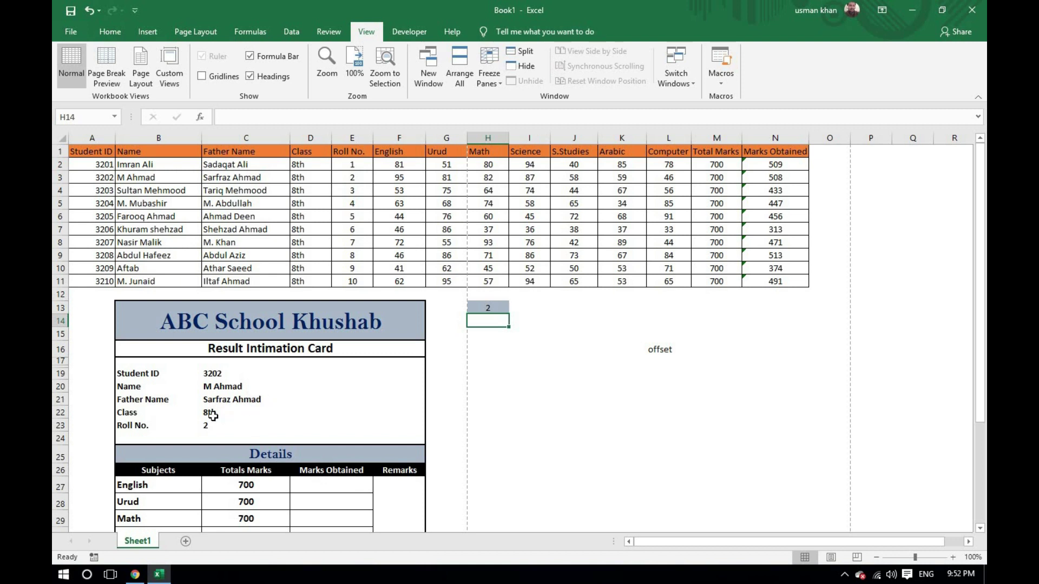
pyautogui.moveTo(96, 177); pyautogui.dragTo(337, 180)
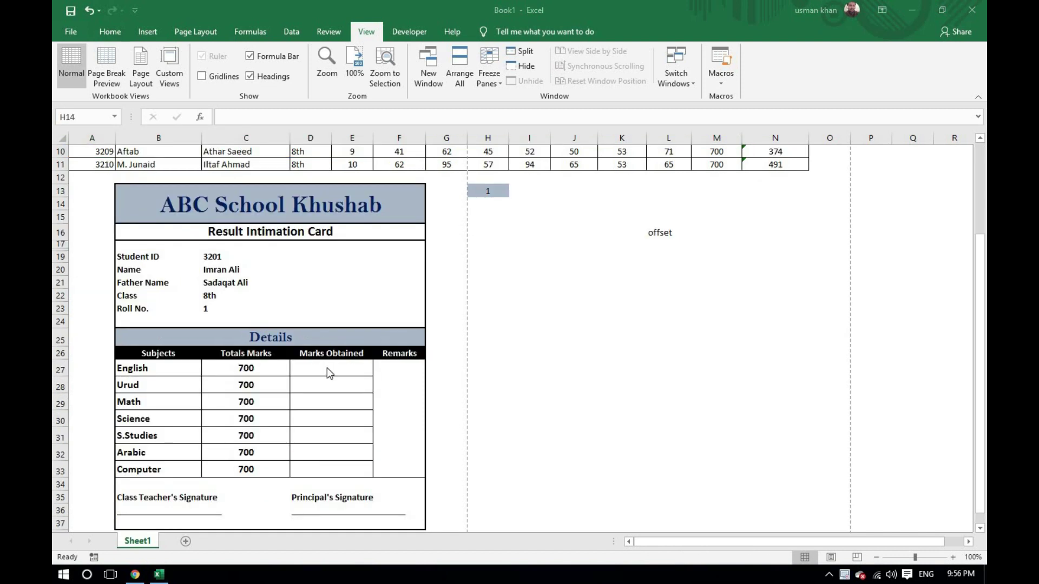
# Enter the formula =OFFSET(A1,H13,5) in D27 for the English Marks Obtained
pyautogui.click(338, 367)
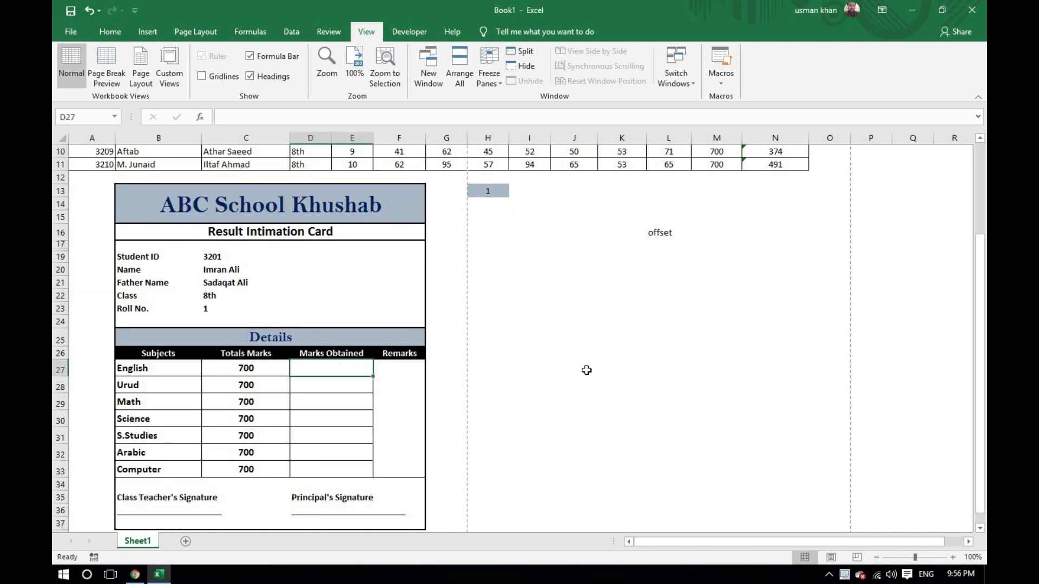
pyautogui.write('=o')
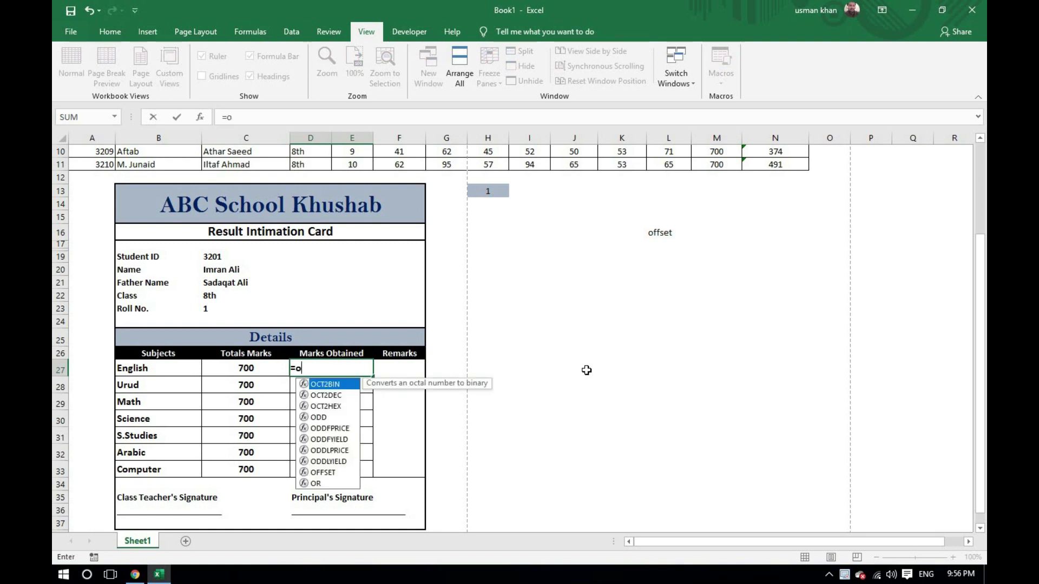
pyautogui.write('ffset(')
pyautogui.scroll(3, 571, 364)
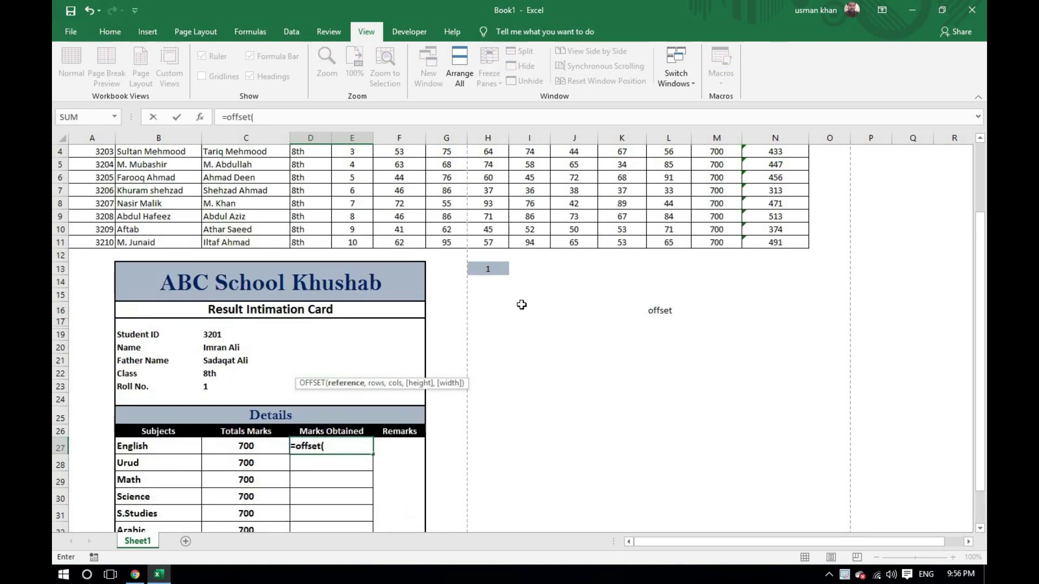
pyautogui.click(81, 152)
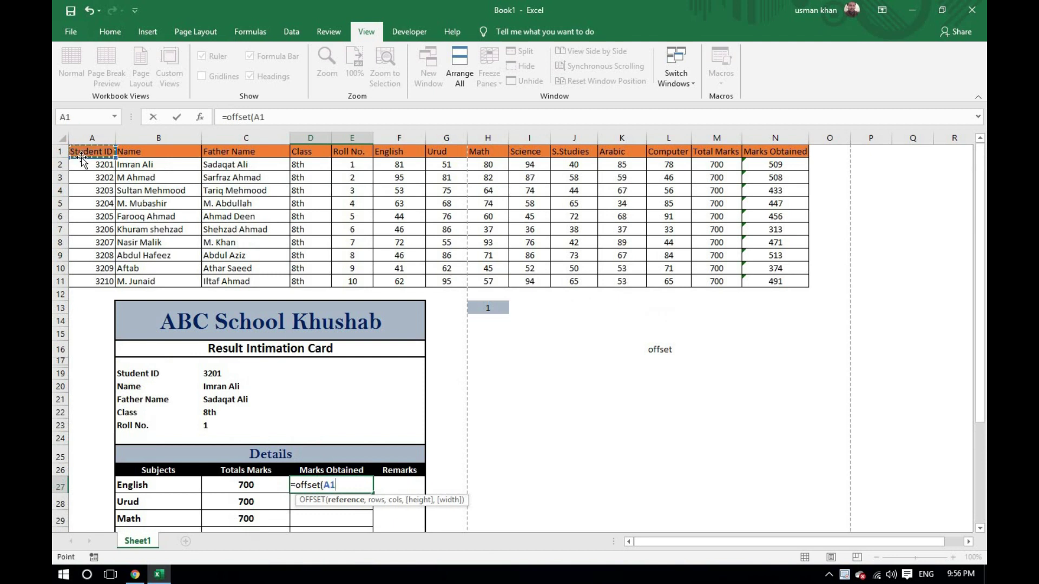
pyautogui.write(',')
pyautogui.click(487, 307)
pyautogui.write(',5')
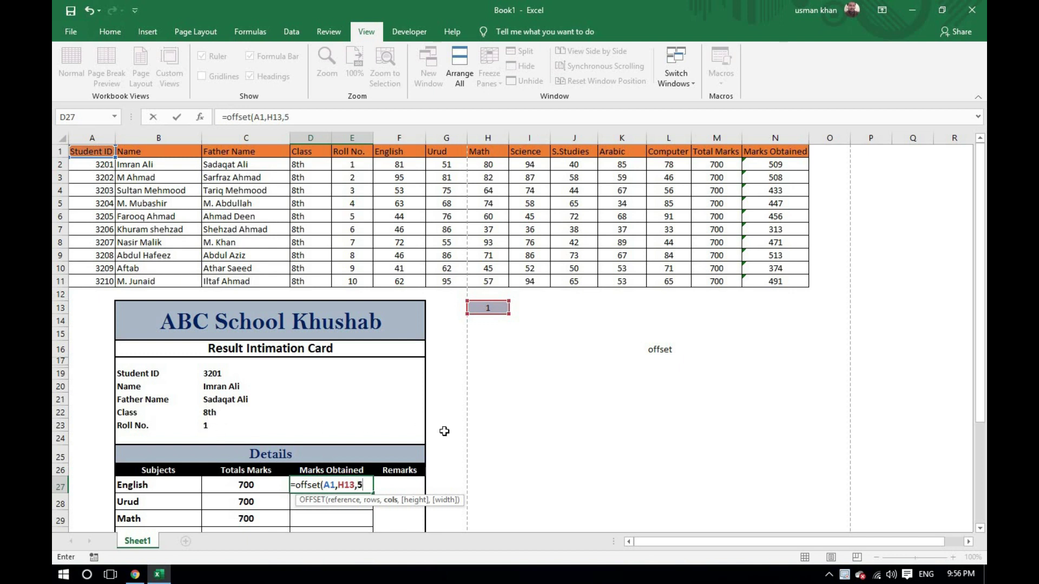
pyautogui.press('Return')
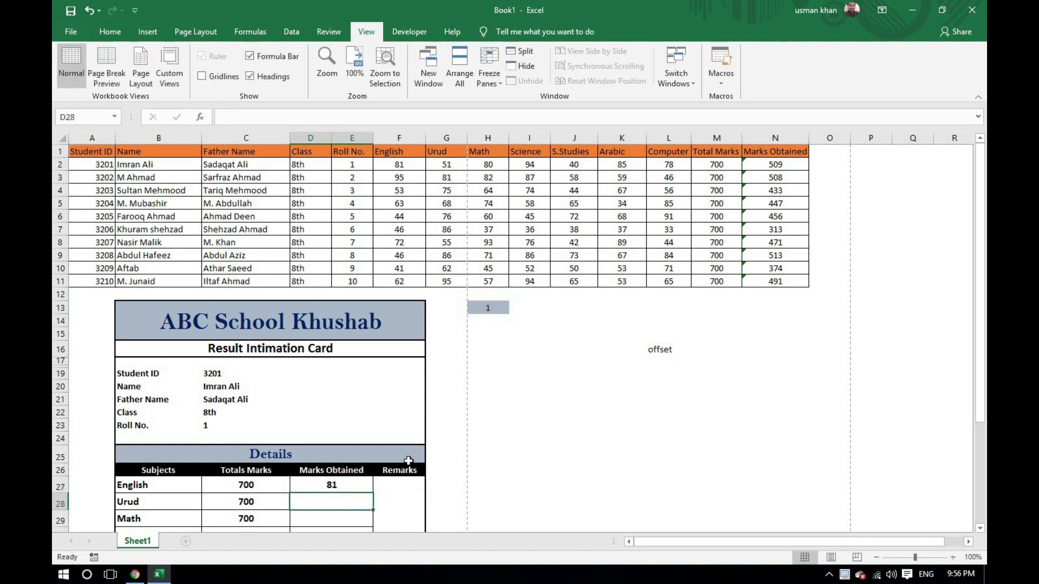
# Enter the formula =OFFSET(A1,H13,6) in D28 for the Urud Marks Obtained
pyautogui.write('=')
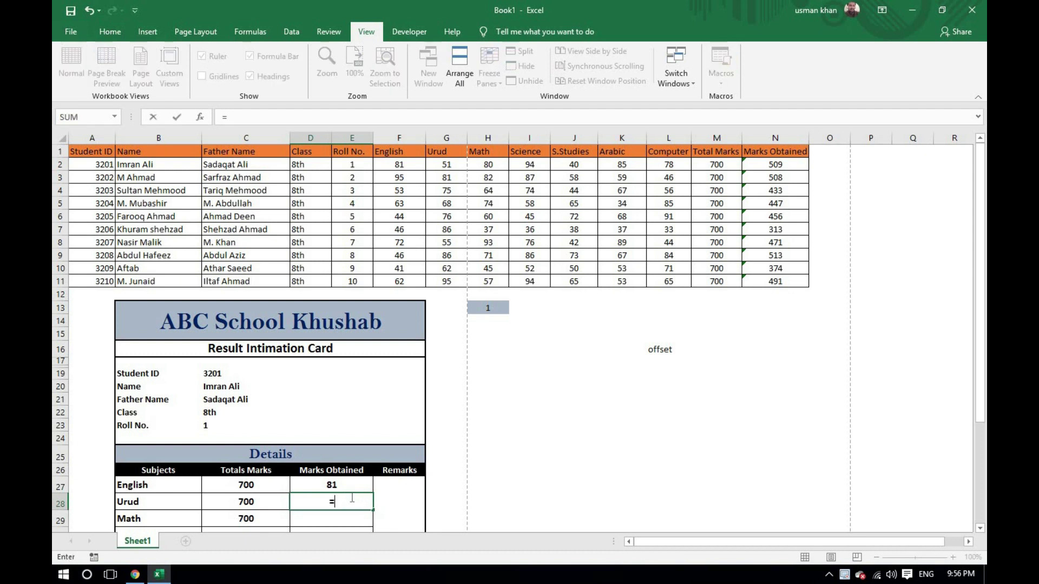
pyautogui.write('offse')
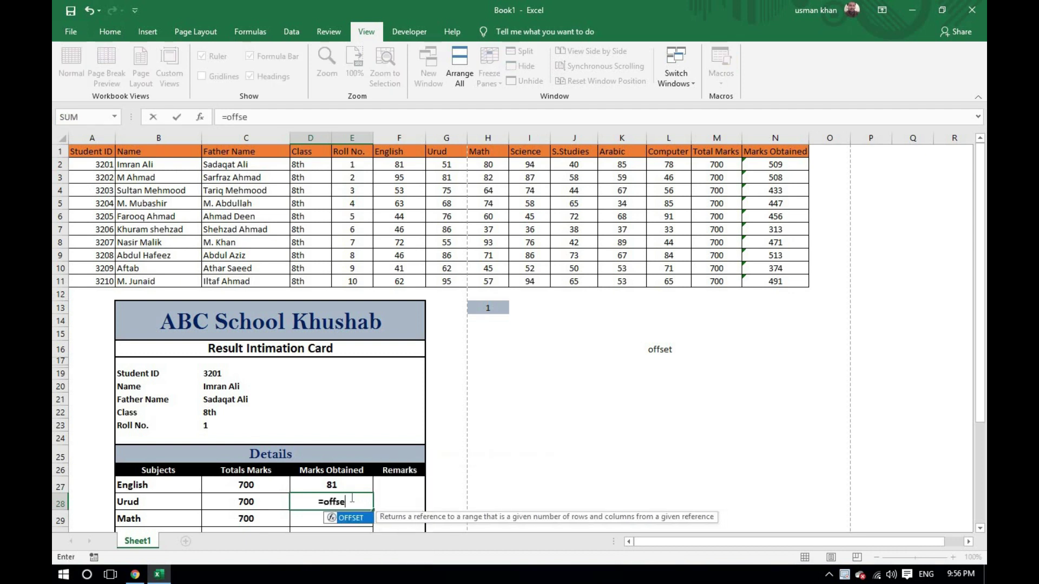
pyautogui.write('t(')
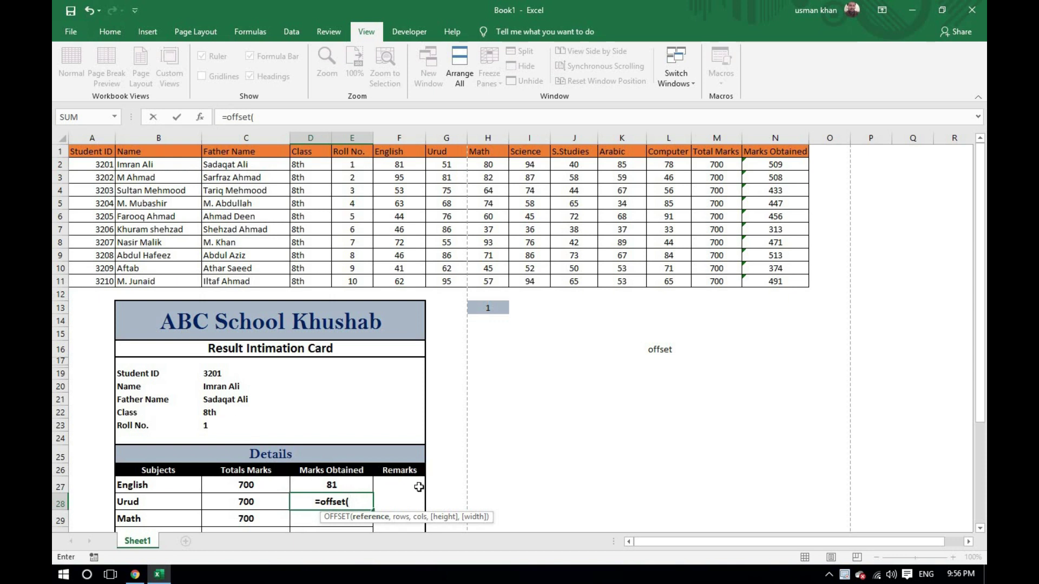
pyautogui.click(88, 152)
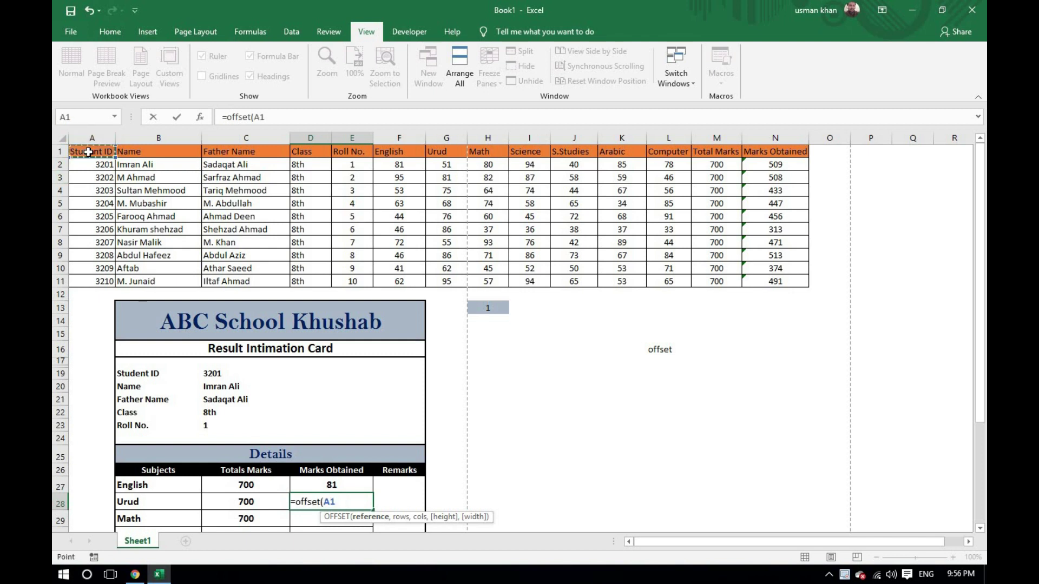
pyautogui.write(',')
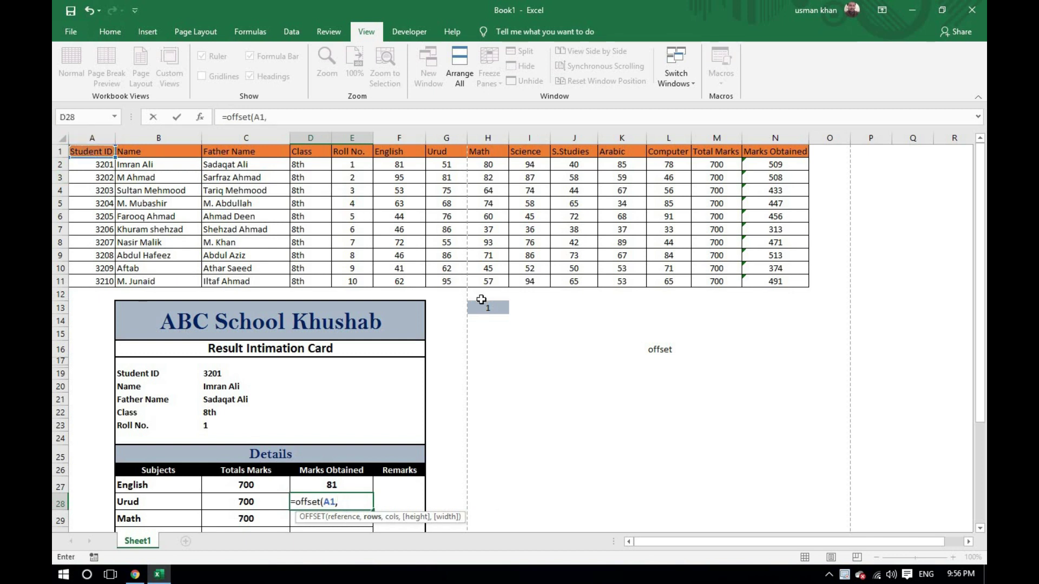
pyautogui.click(496, 310)
pyautogui.write(',')
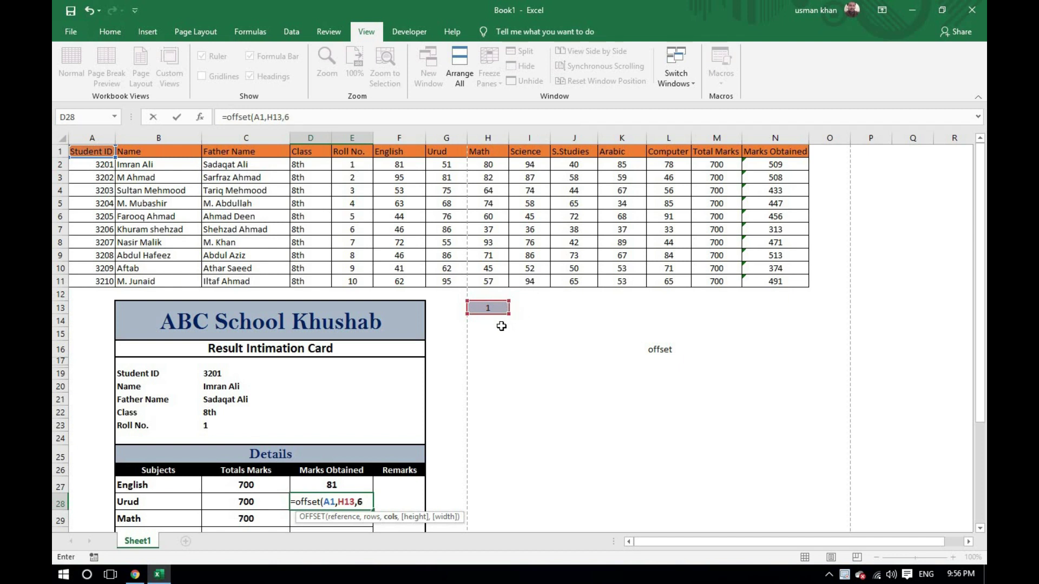
pyautogui.write('6')
pyautogui.press('Return')
pyautogui.scroll(-2, 378, 424)
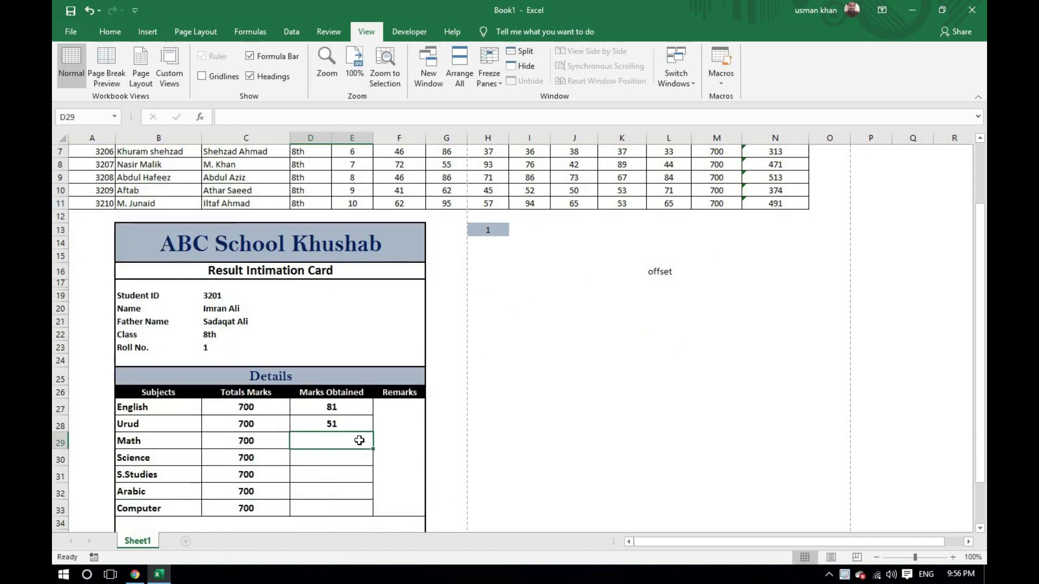
# Enter the formula =OFFSET(A1,H13,7) in D29 for the Math Marks Obtained
pyautogui.write('=off')
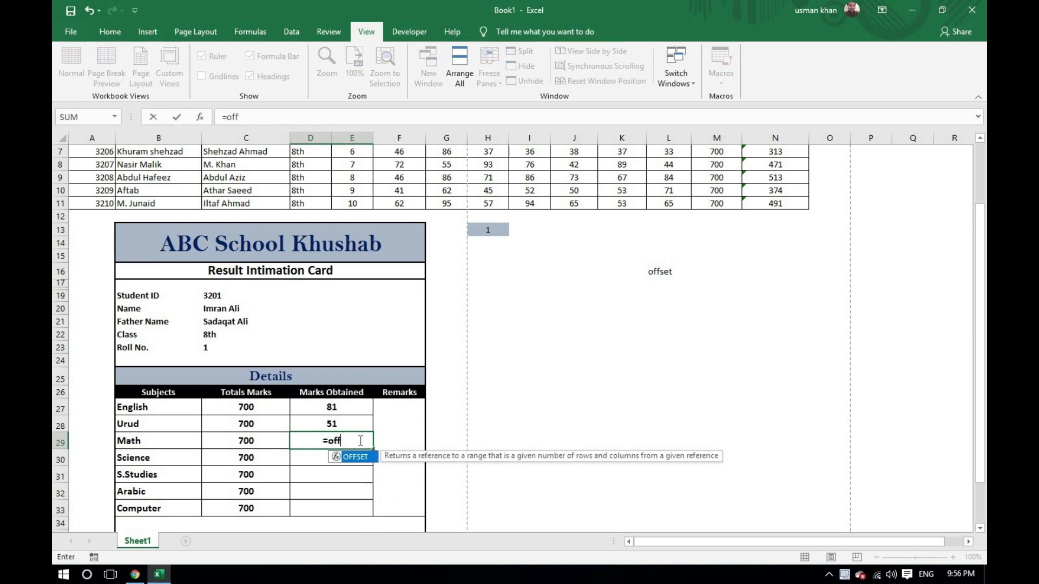
pyautogui.write('set(')
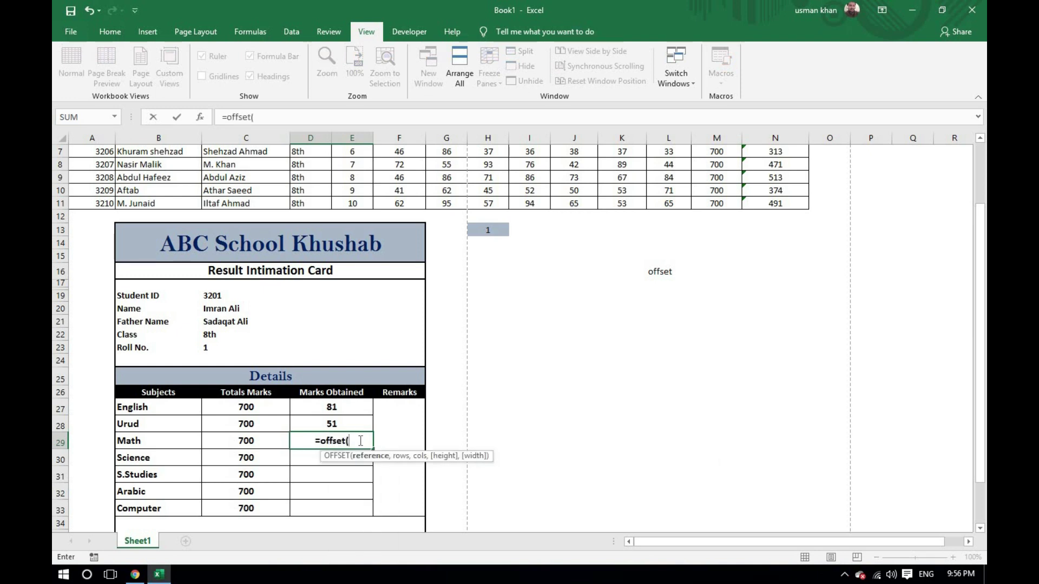
pyautogui.scroll(2, 245, 248)
pyautogui.click(92, 151)
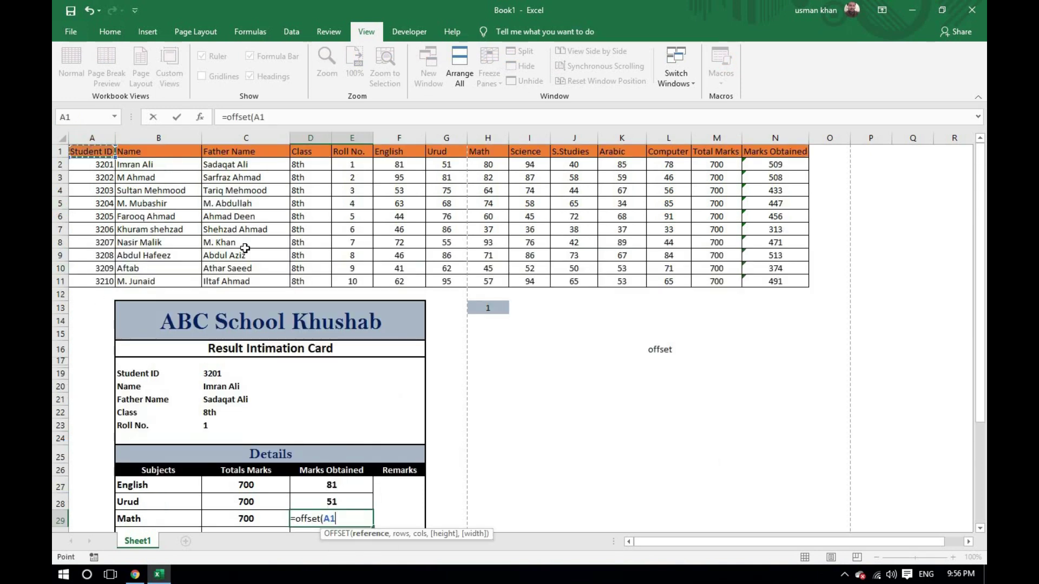
pyautogui.write(',')
pyautogui.click(499, 311)
pyautogui.write(',')
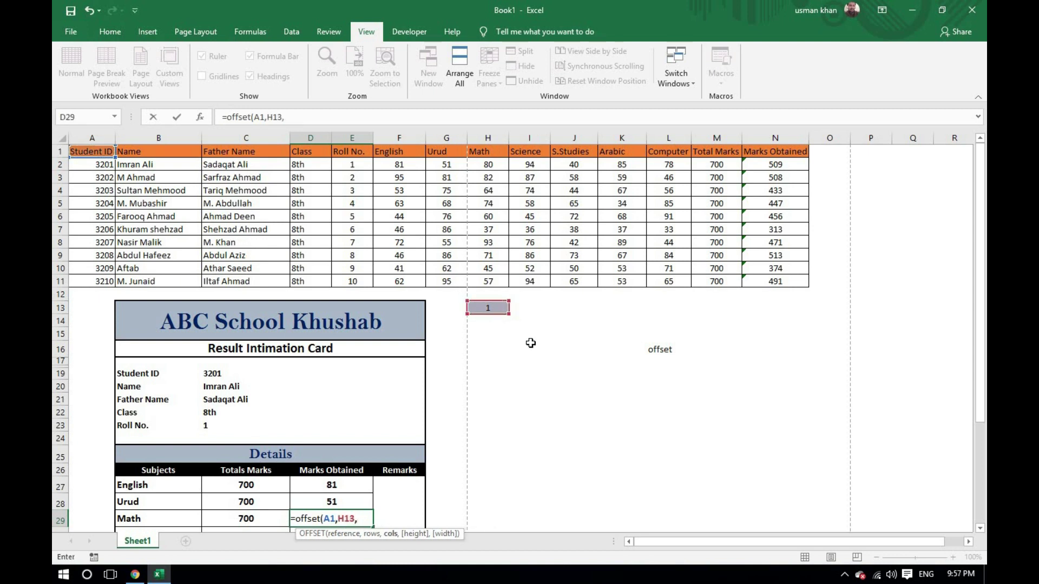
pyautogui.write('7')
pyautogui.press('Return')
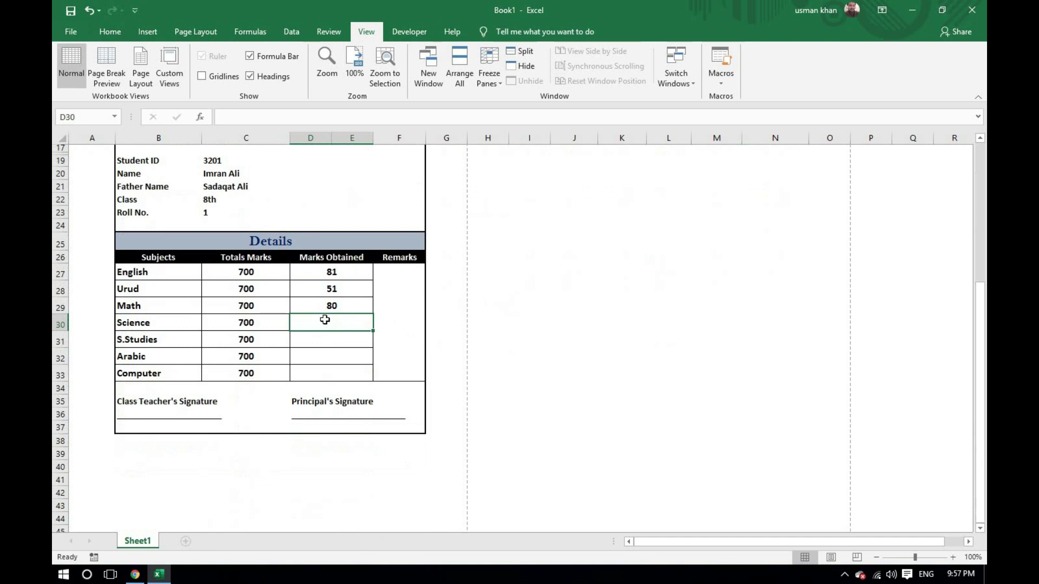
# Enter the formula =OFFSET(A1,H13,8) in D30 for the Science Marks Obtained
pyautogui.write('=')
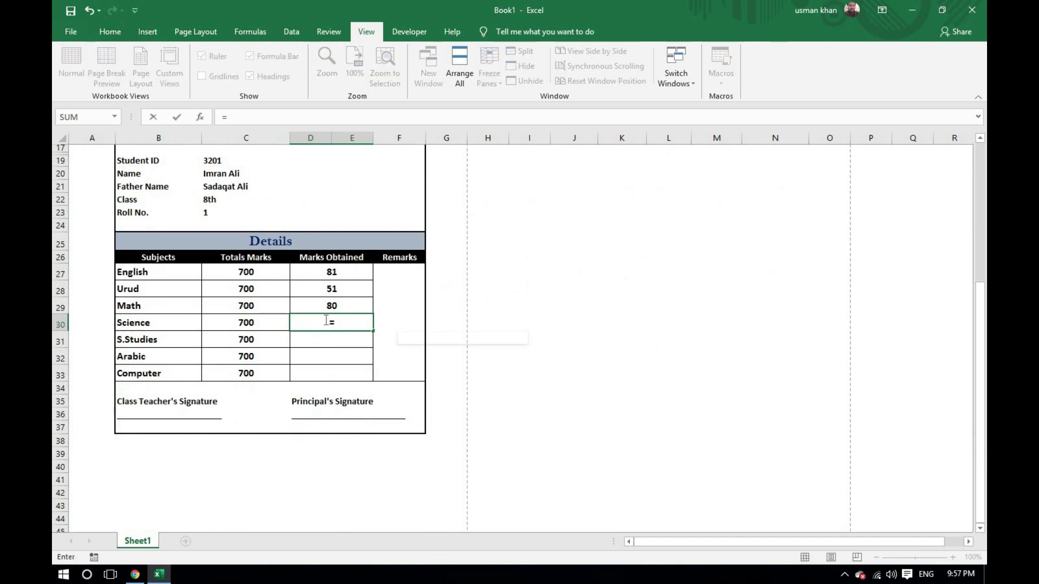
pyautogui.write('offset(')
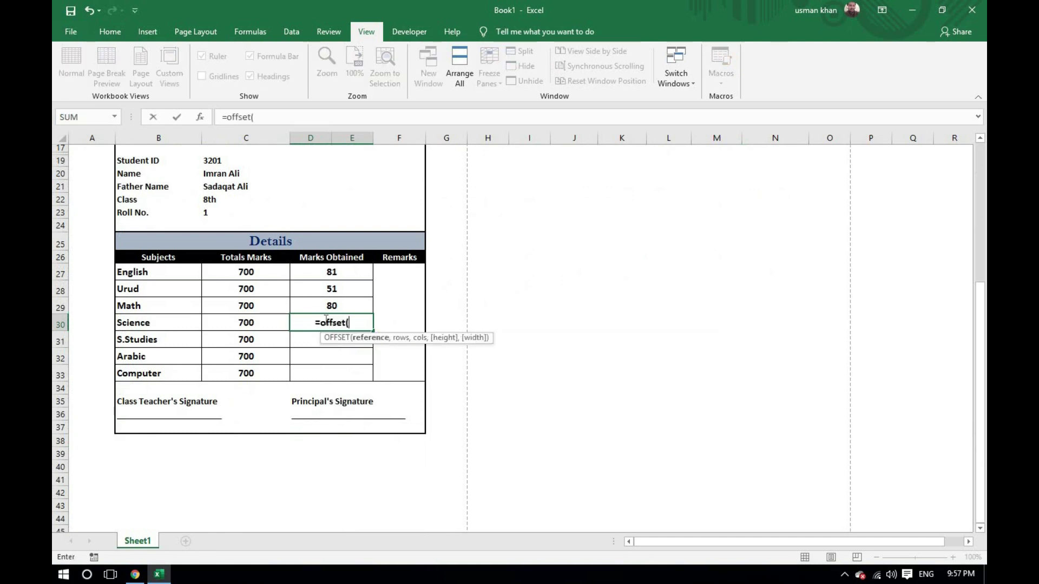
pyautogui.scroll(5, 275, 248)
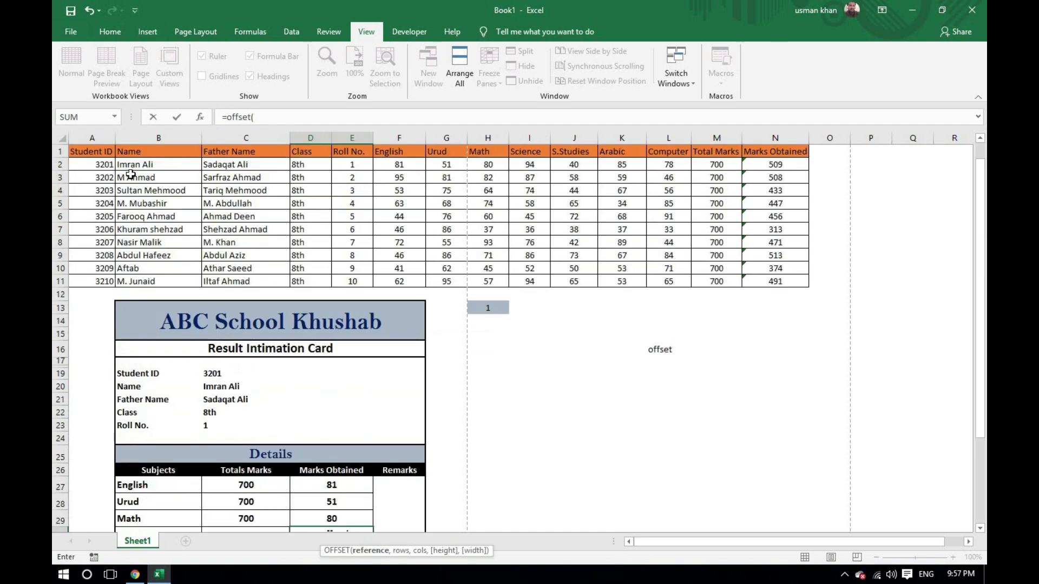
pyautogui.click(101, 150)
pyautogui.write(',')
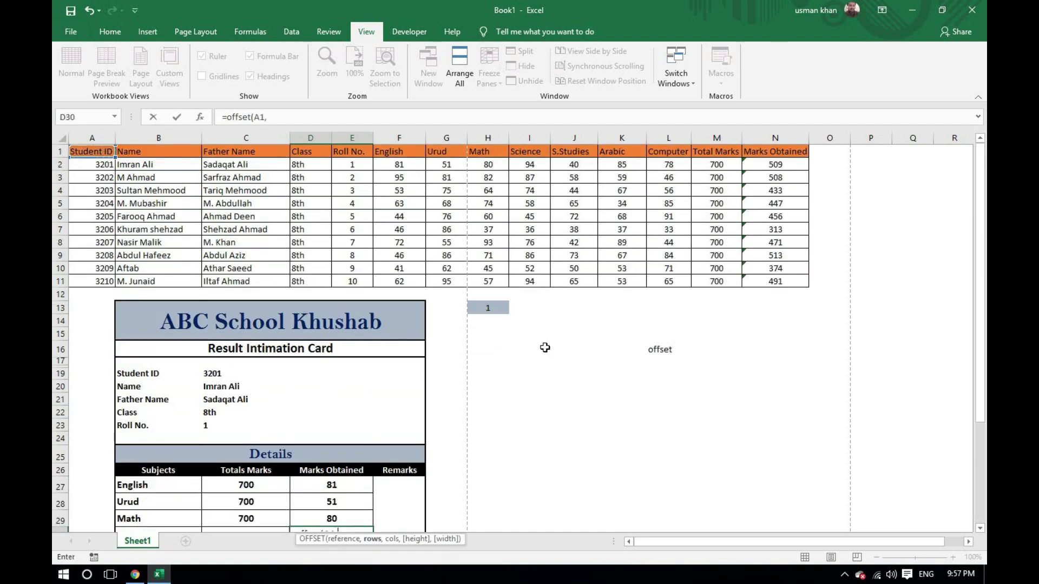
pyautogui.click(492, 306)
pyautogui.write(',')
pyautogui.scroll(-3, 583, 322)
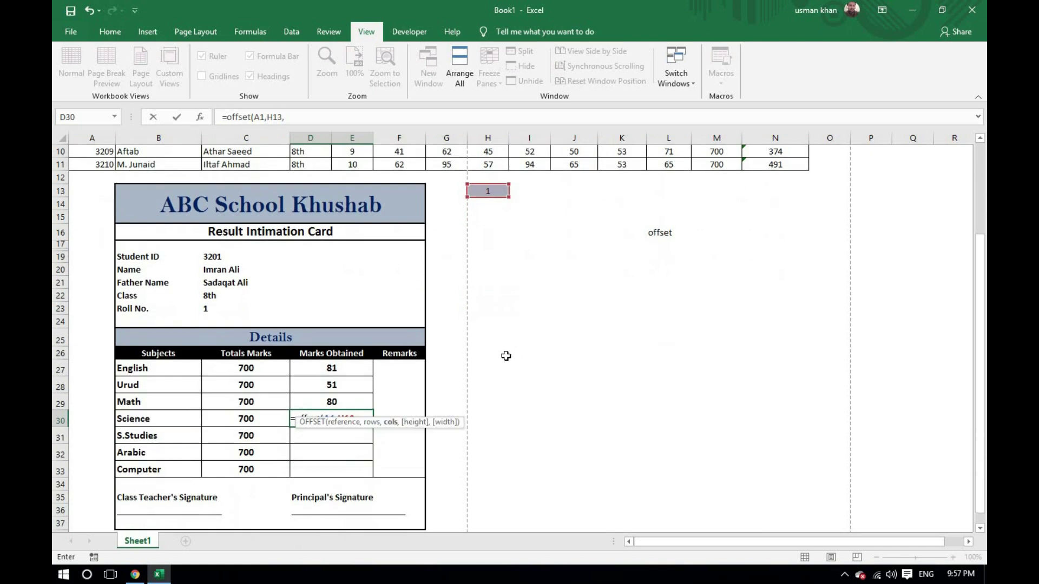
pyautogui.write('58')
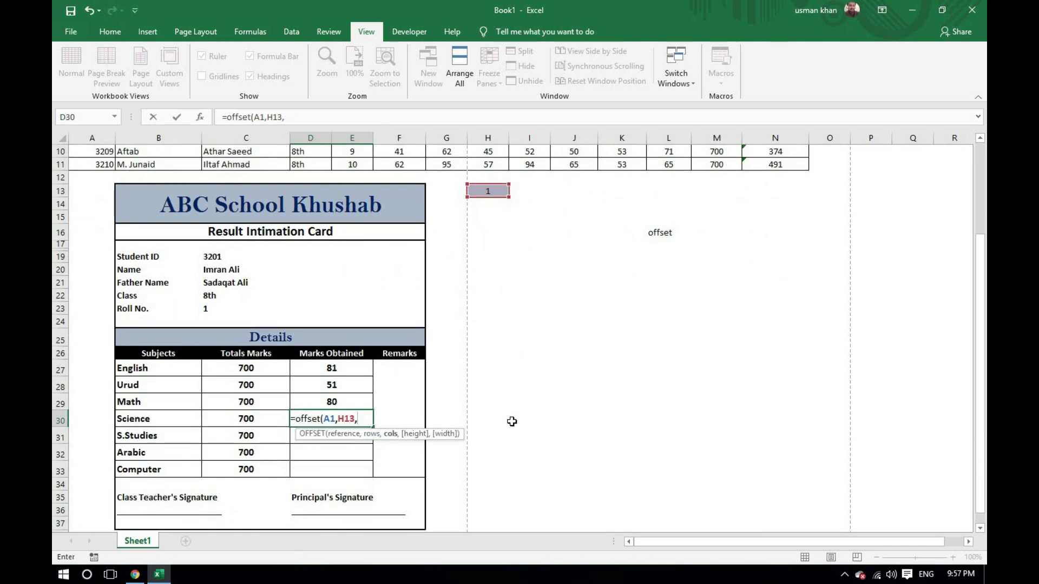
pyautogui.write('8)')
pyautogui.press('Return')
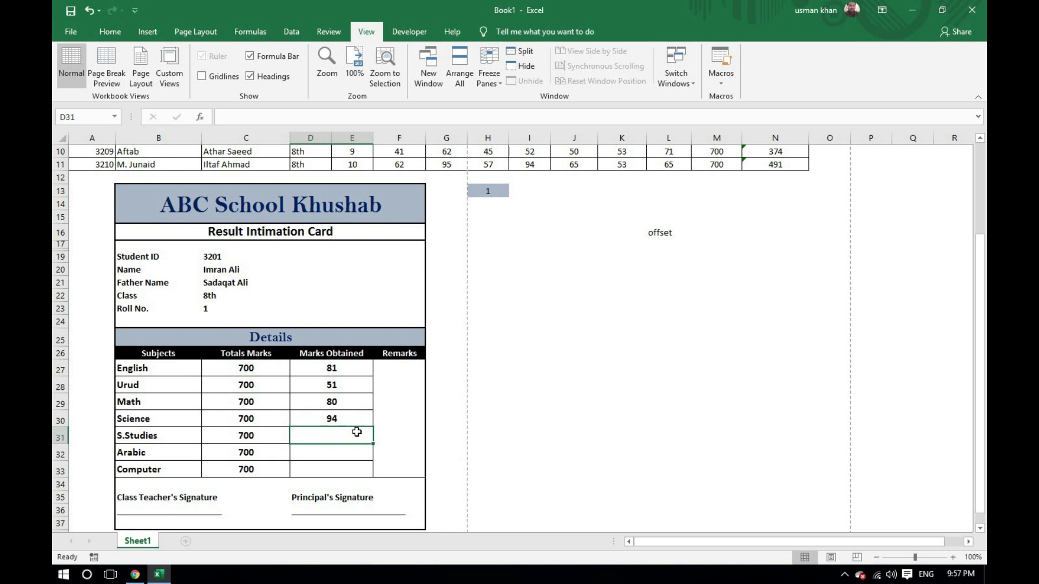
# Enter the formula =OFFSET(A1,H13,9) in D31 for the S.Studies Marks Obtained
pyautogui.write('=offset')
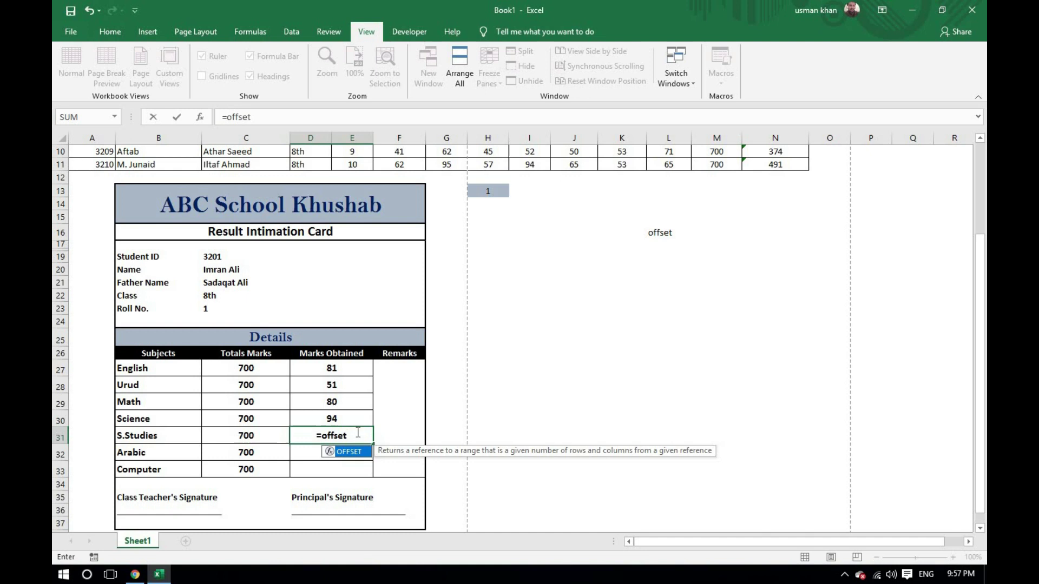
pyautogui.write('(')
pyautogui.scroll(3, 119, 157)
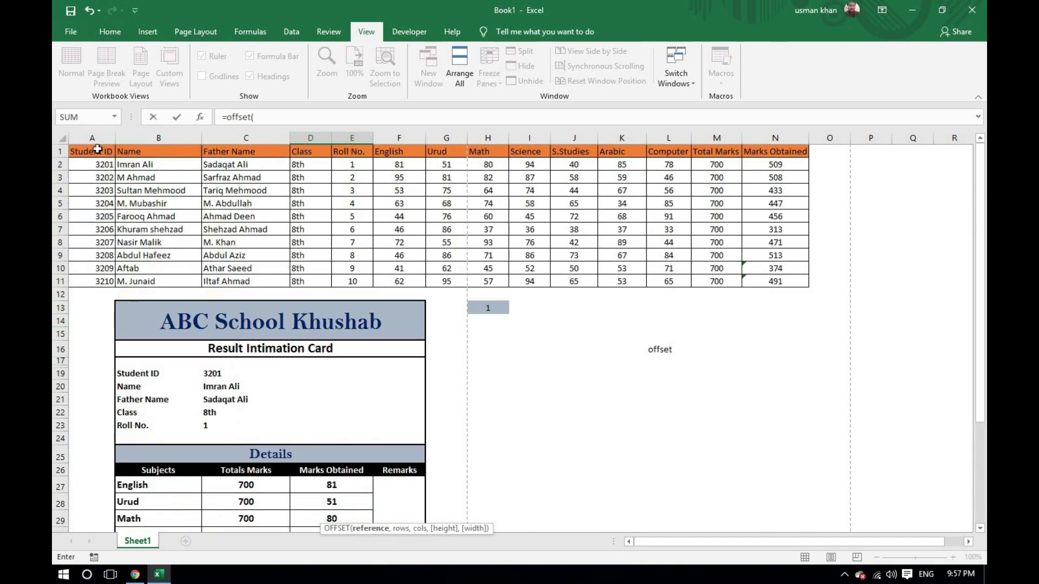
pyautogui.click(95, 154)
pyautogui.click(493, 306)
pyautogui.scroll(-3, 528, 375)
pyautogui.scroll(3, 506, 349)
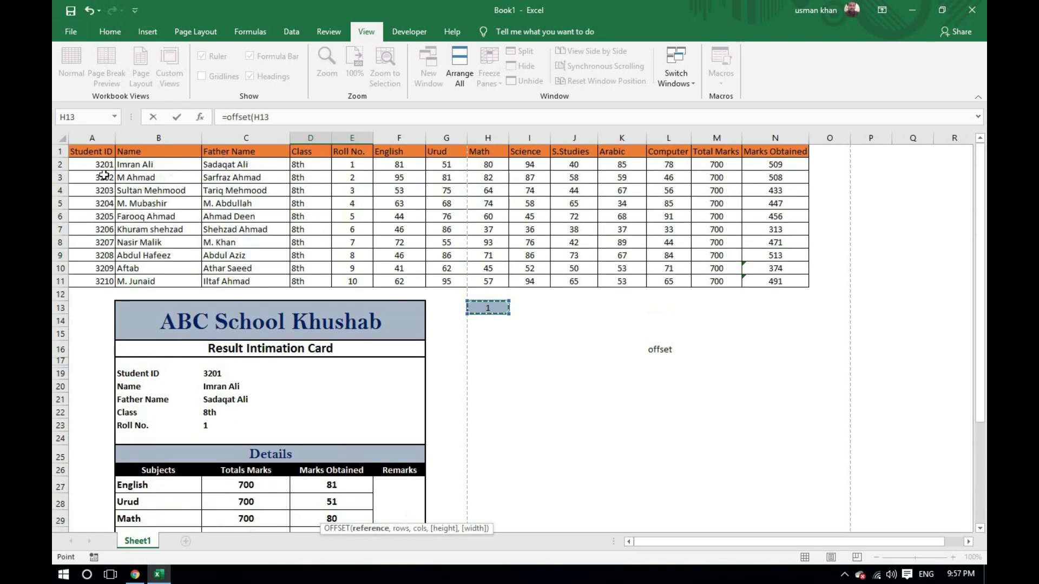
pyautogui.click(91, 157)
pyautogui.write(',')
pyautogui.click(497, 308)
pyautogui.write(',')
pyautogui.scroll(-3, 538, 353)
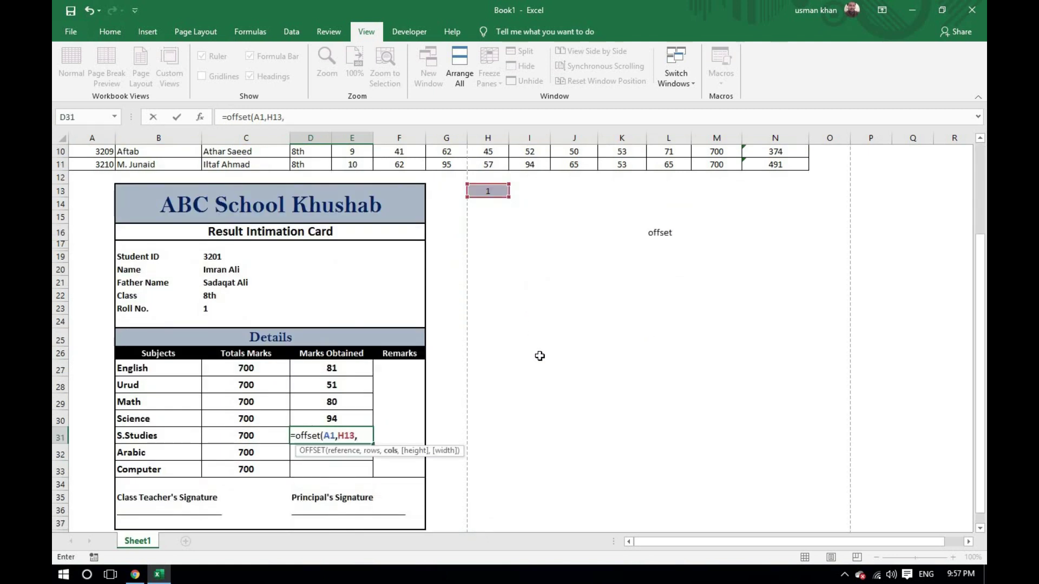
pyautogui.write('9')
pyautogui.press('Return')
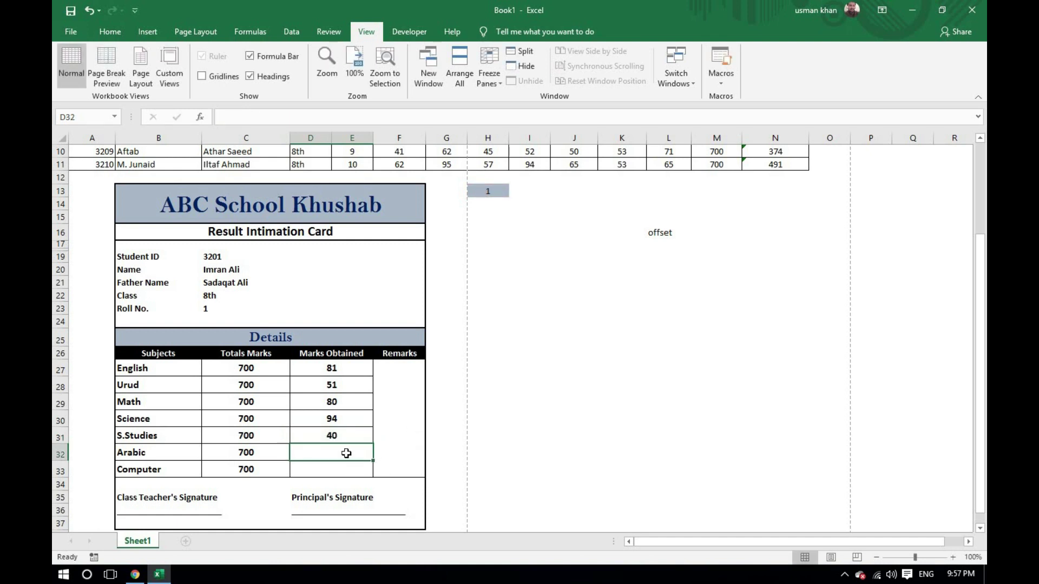
# Enter the formula =OFFSET(A1,H13,10) in D32 for the Arabic Marks Obtained
pyautogui.write('=offset')
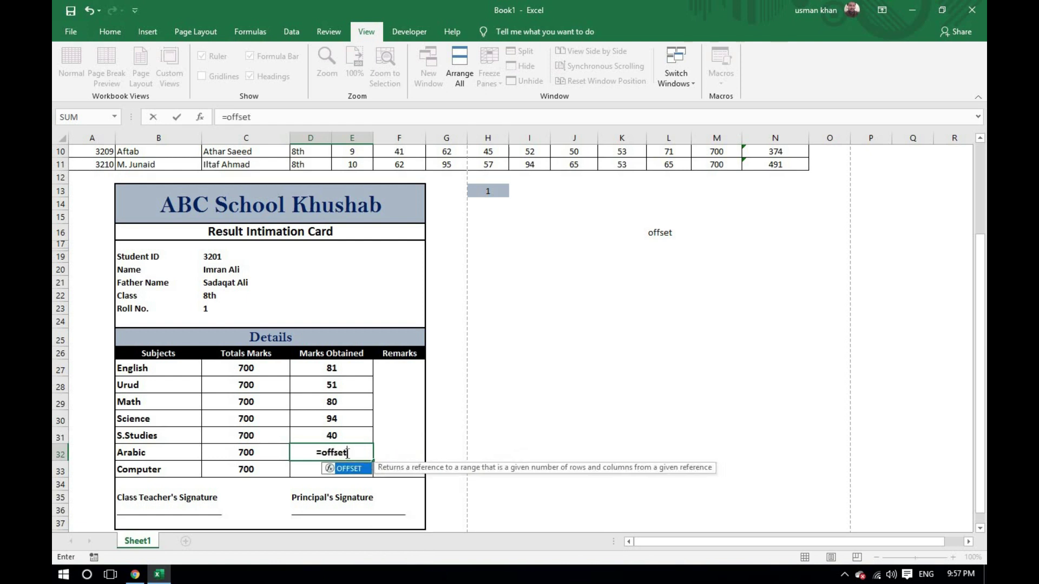
pyautogui.write('(')
pyautogui.scroll(3, 266, 329)
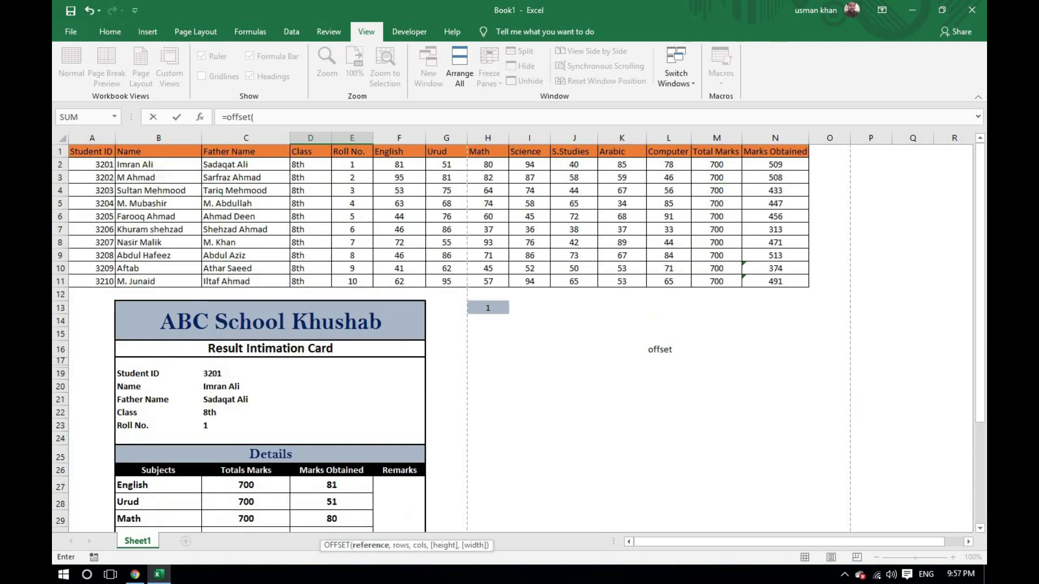
pyautogui.click(90, 152)
pyautogui.write(',')
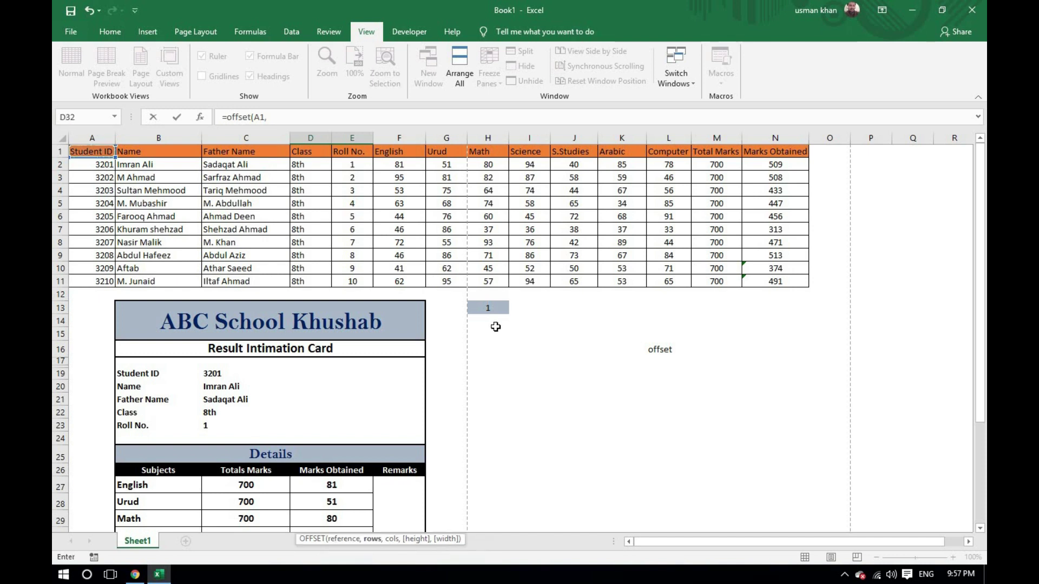
pyautogui.click(490, 309)
pyautogui.write(',')
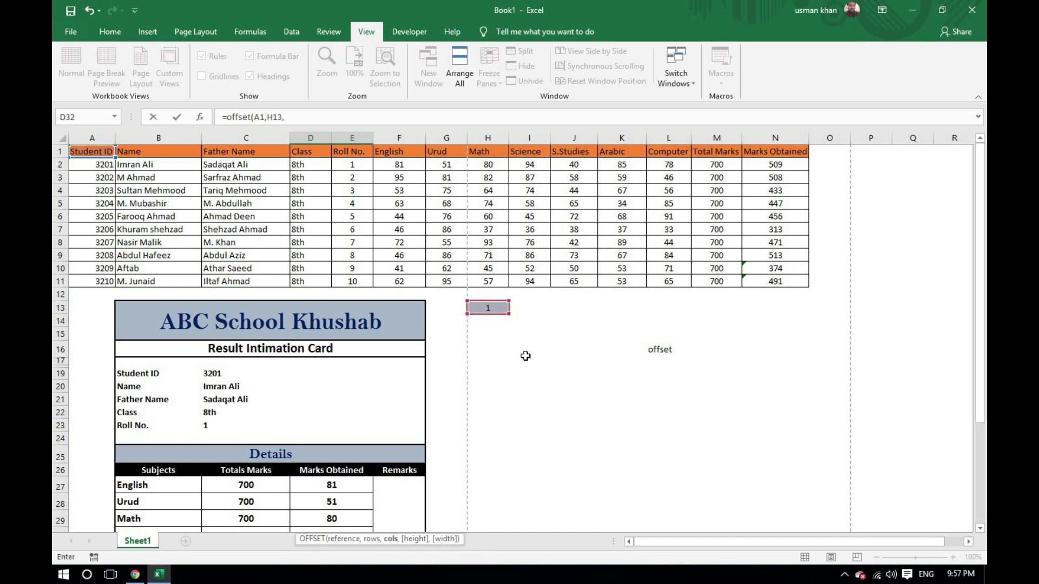
pyautogui.scroll(-4, 526, 356)
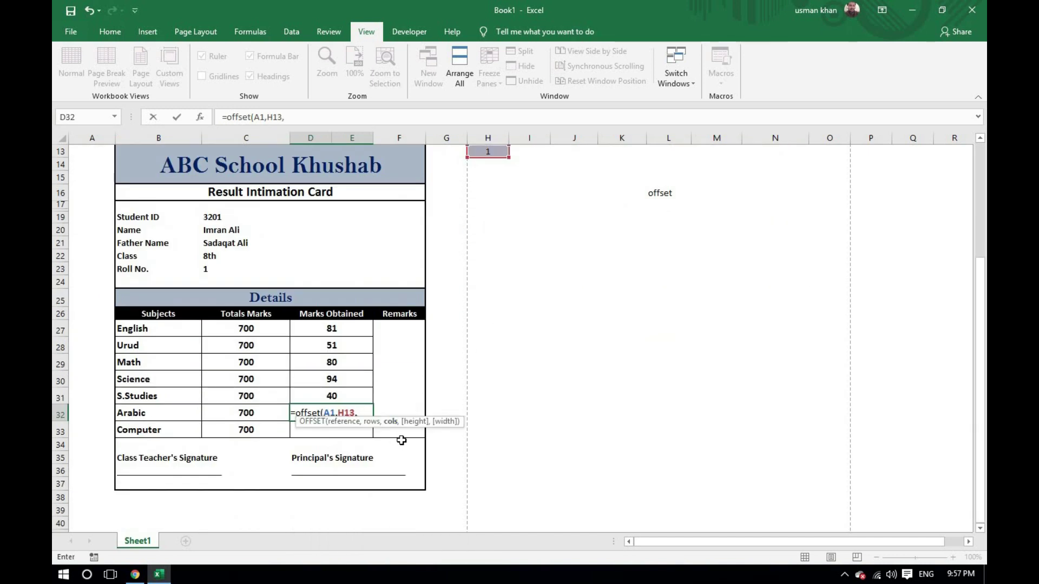
pyautogui.write('10')
pyautogui.press('Return')
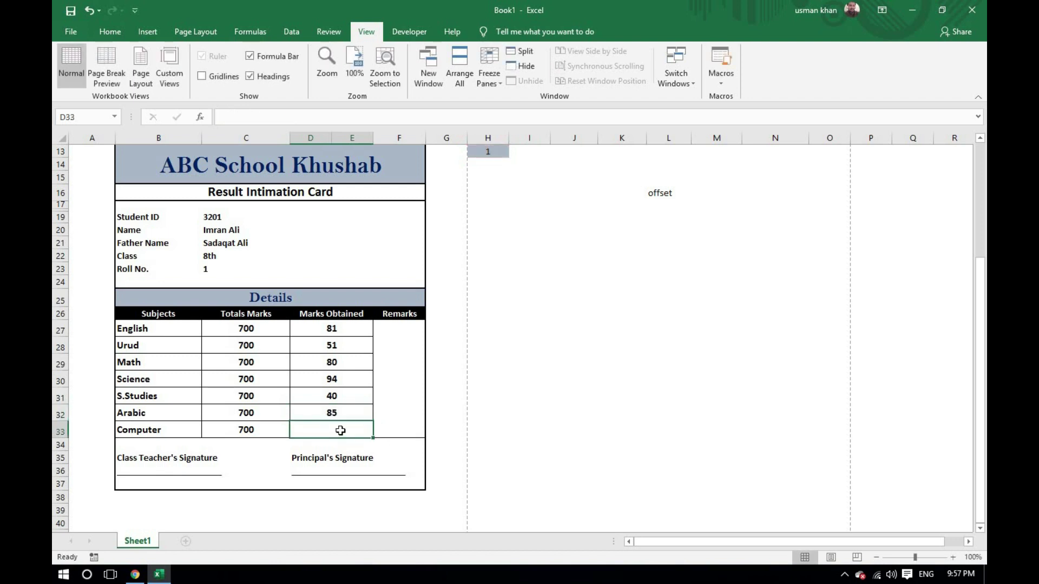
# Enter the formula =OFFSET(A1,H13,11) in D33 for the Computer Marks Obtained
pyautogui.write('=')
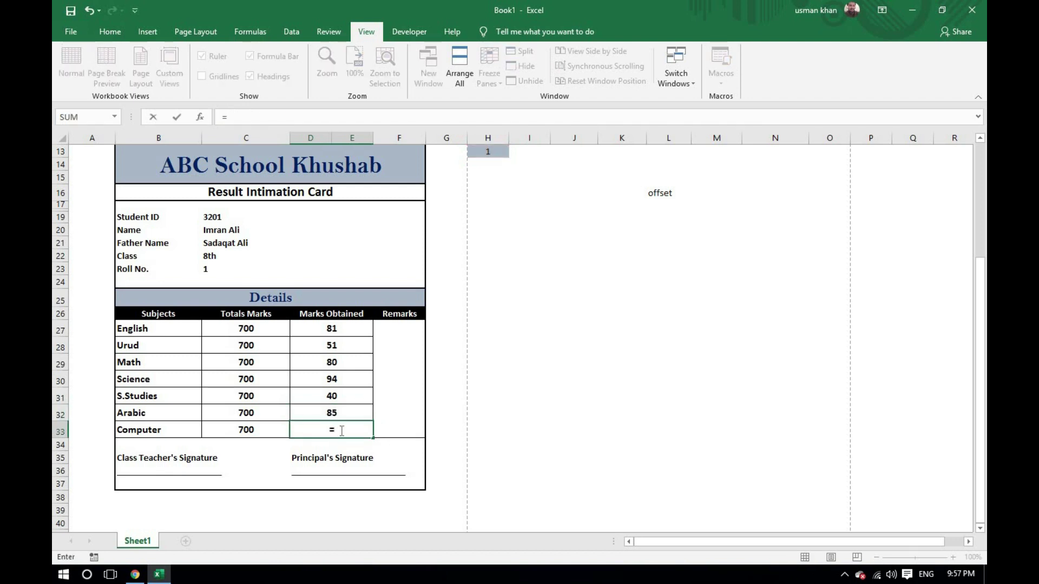
pyautogui.write('offset(')
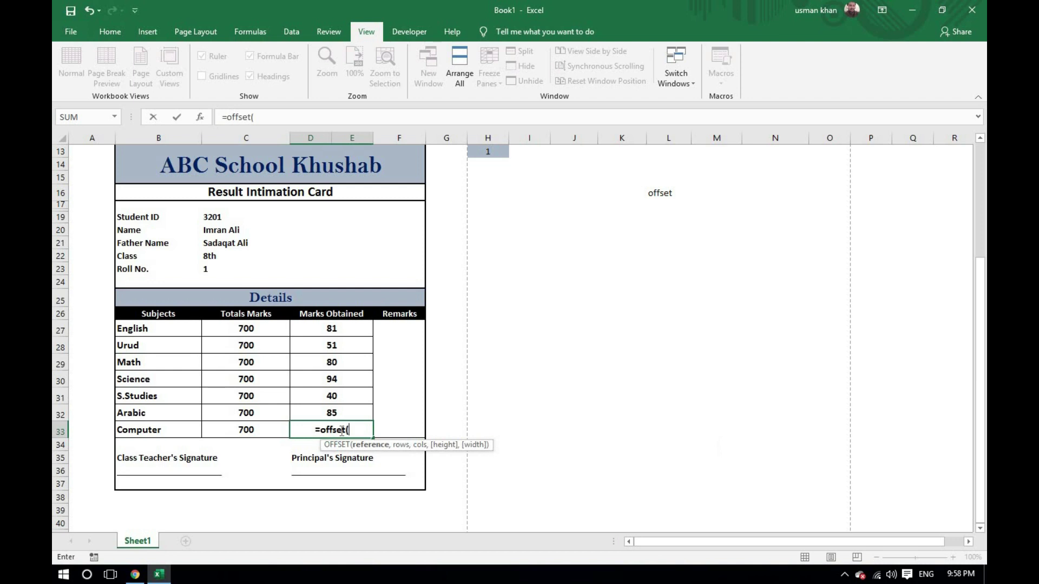
pyautogui.scroll(4, 340, 431)
pyautogui.click(104, 156)
pyautogui.write(',')
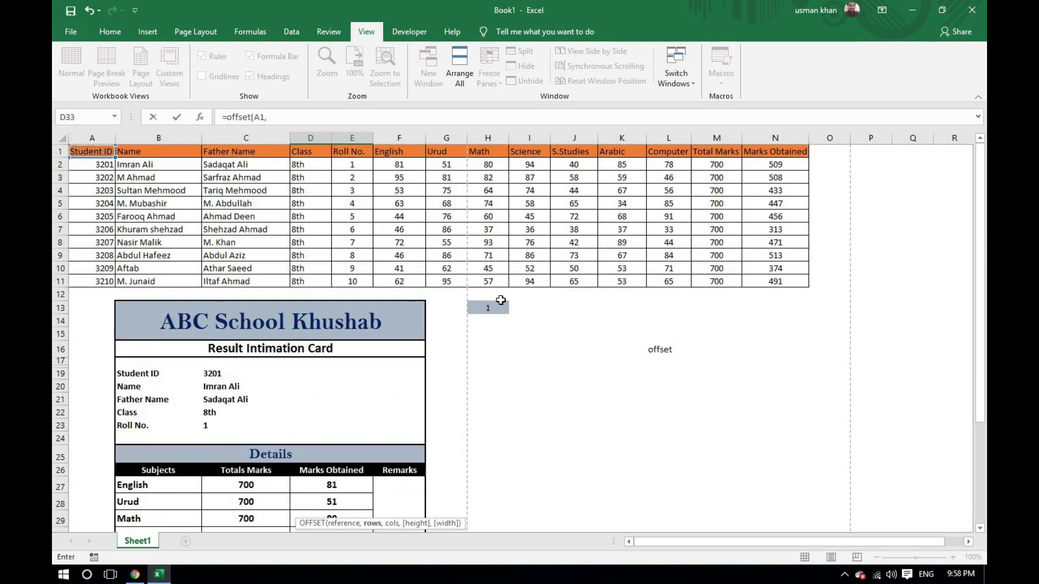
pyautogui.click(503, 307)
pyautogui.write(',')
pyautogui.scroll(-3, 542, 302)
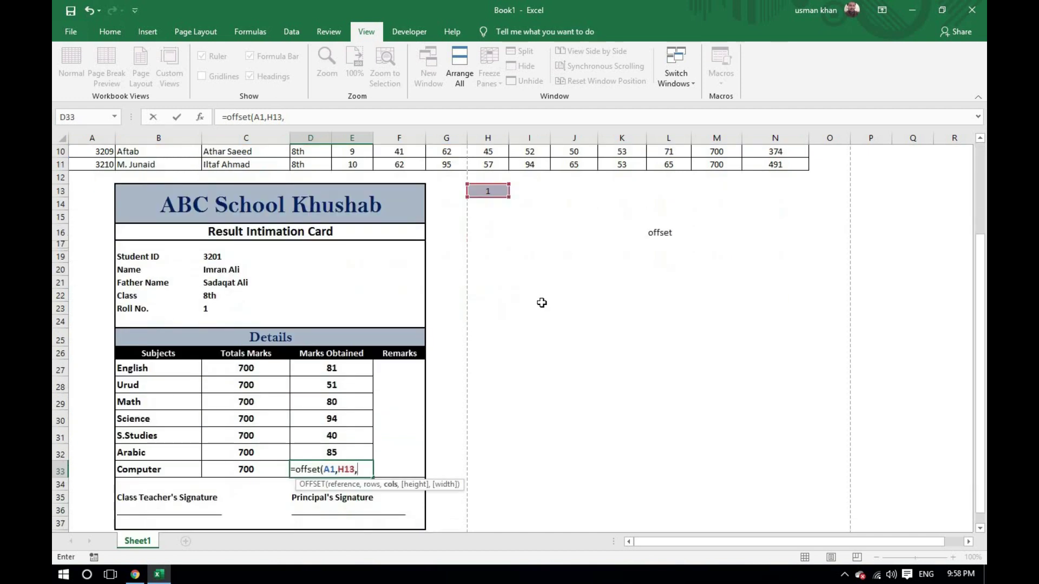
pyautogui.press('Return')
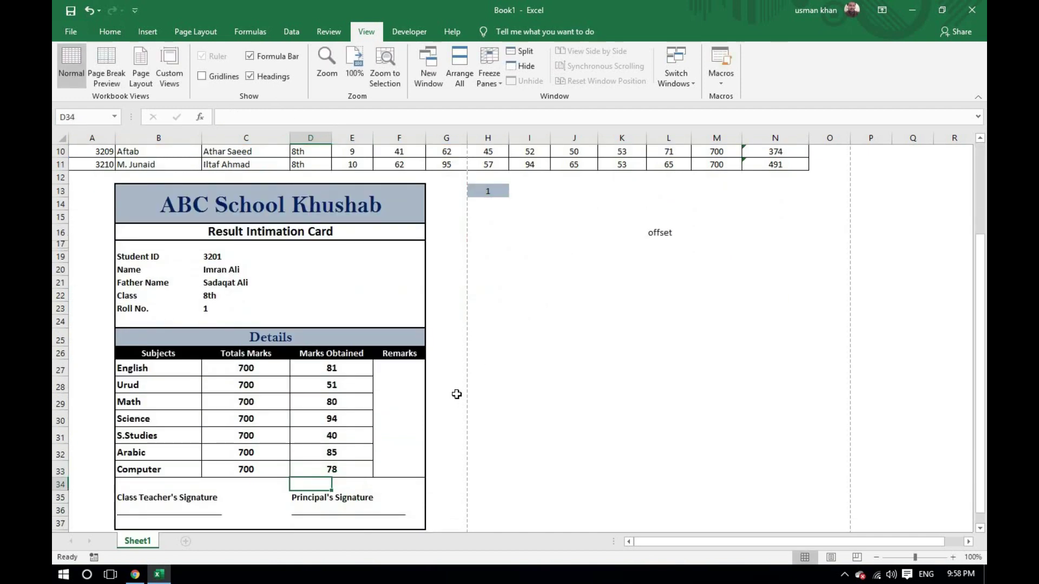
# Review the card's signature area, overall layout and student details, along with the offset note in L16
pyautogui.click(515, 365)
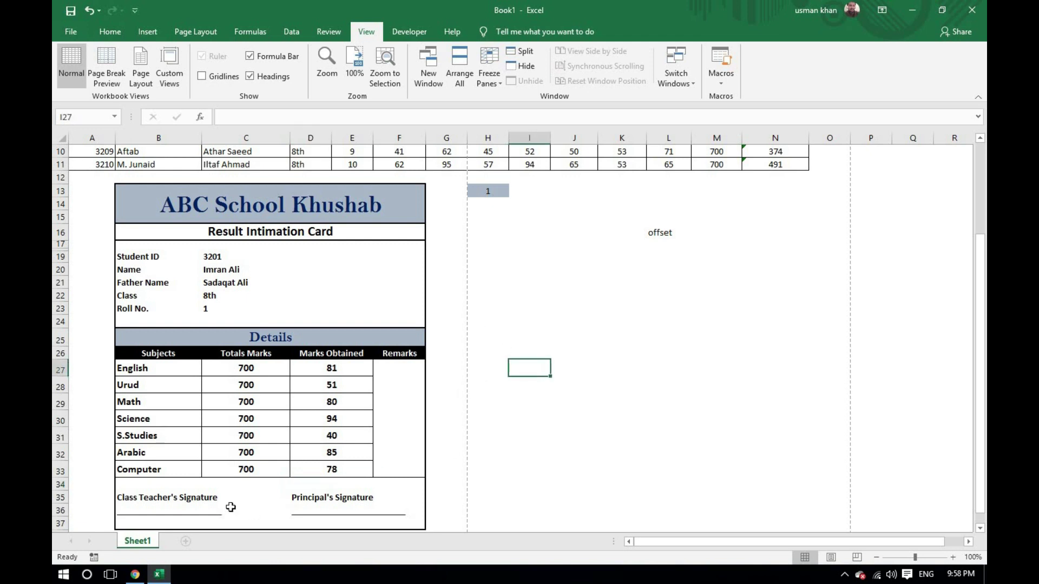
pyautogui.moveTo(125, 500); pyautogui.dragTo(213, 497)
pyautogui.moveTo(298, 497); pyautogui.dragTo(356, 504)
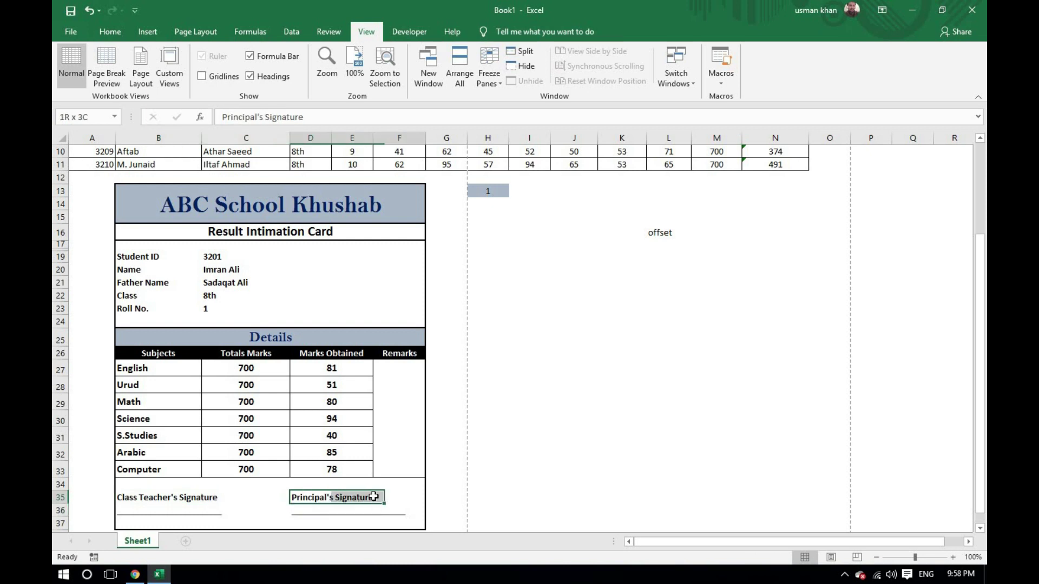
pyautogui.click(335, 513)
pyautogui.moveTo(130, 510); pyautogui.dragTo(222, 510)
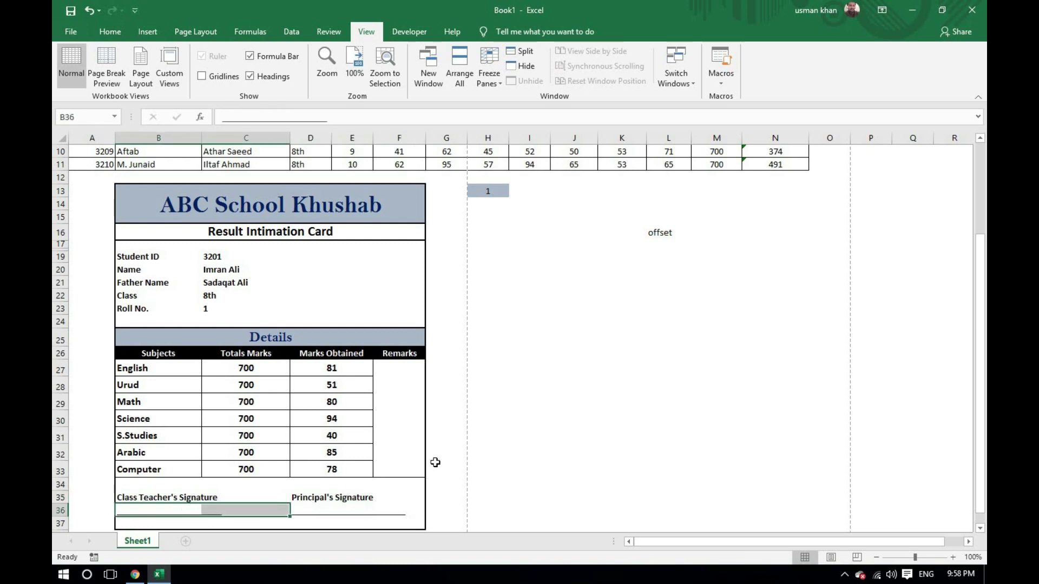
pyautogui.click(476, 405)
pyautogui.moveTo(247, 200); pyautogui.dragTo(299, 519)
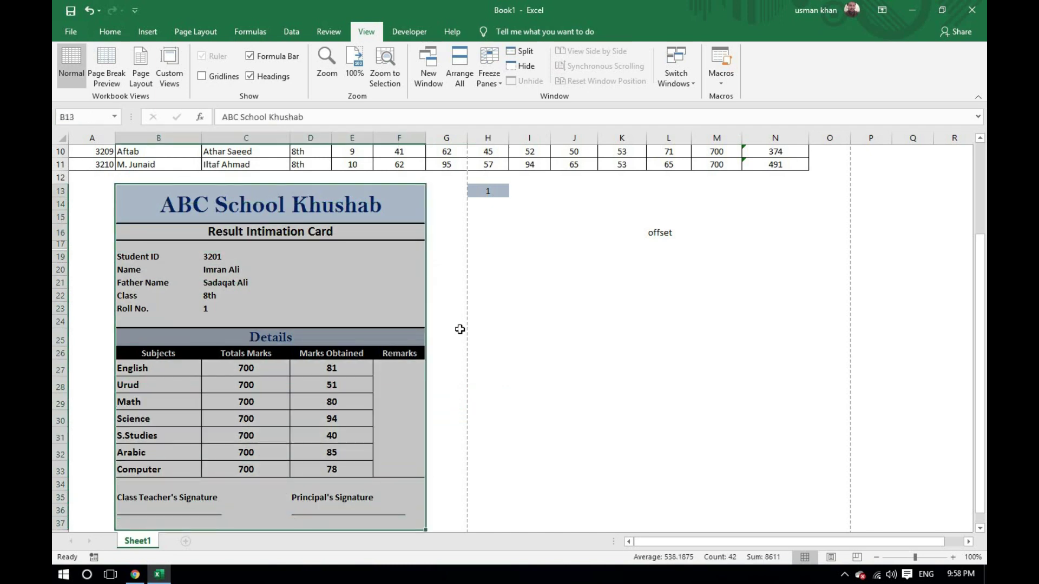
pyautogui.click(454, 259)
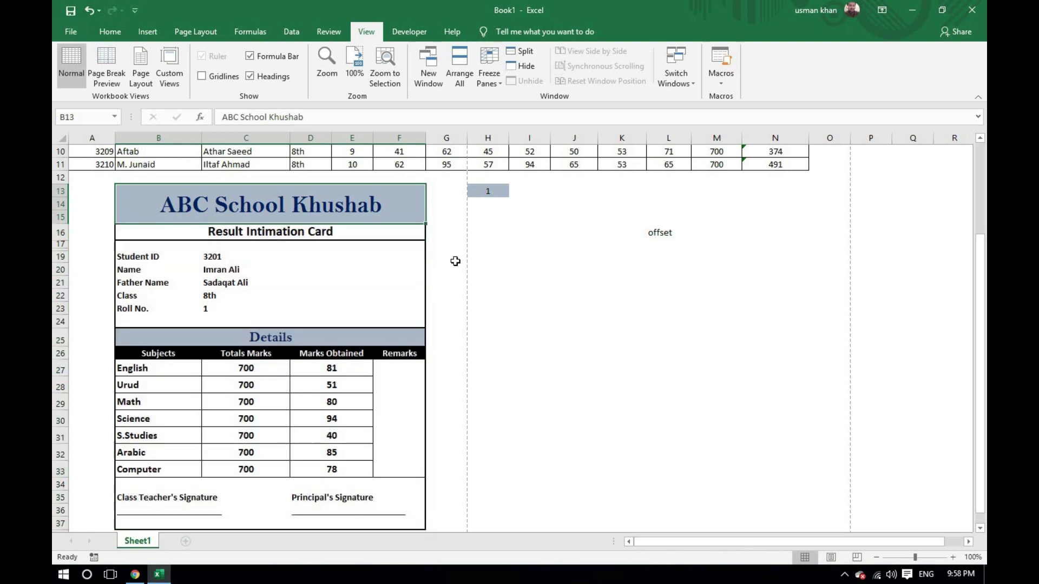
pyautogui.moveTo(218, 262); pyautogui.dragTo(213, 307)
pyautogui.click(471, 259)
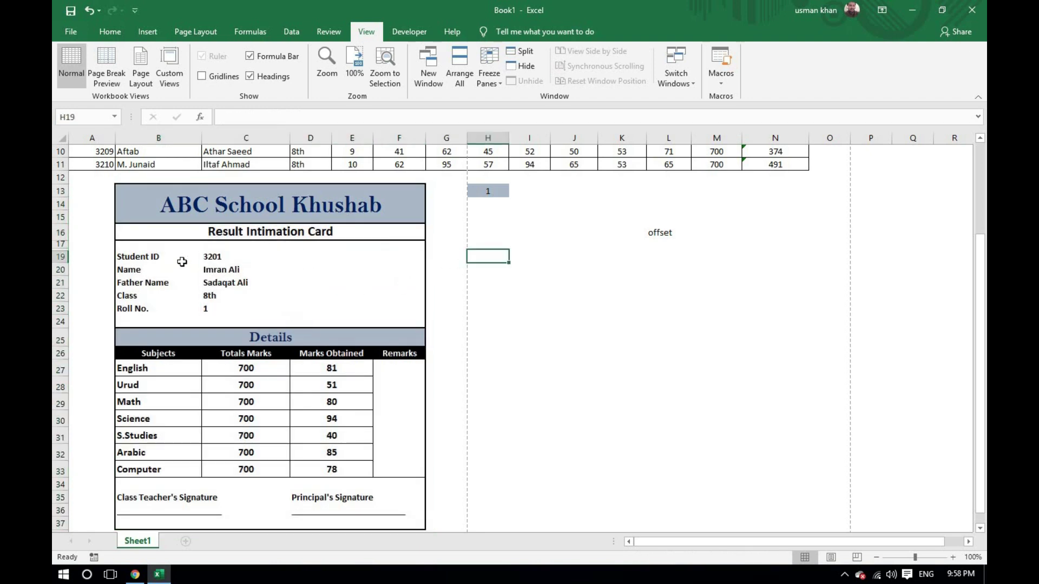
pyautogui.click(665, 236)
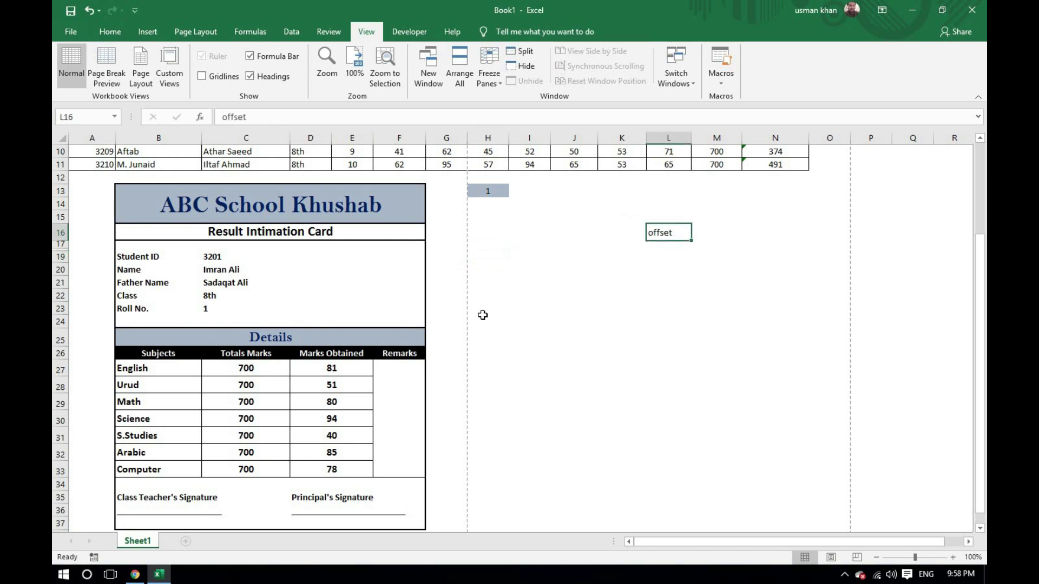
pyautogui.click(213, 257)
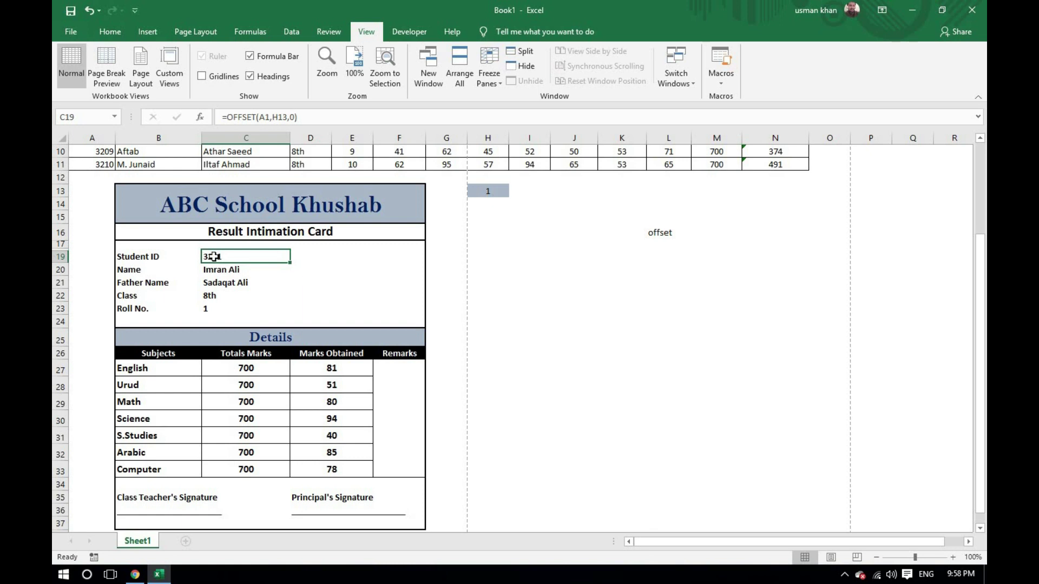
pyautogui.moveTo(223, 117); pyautogui.dragTo(299, 117)
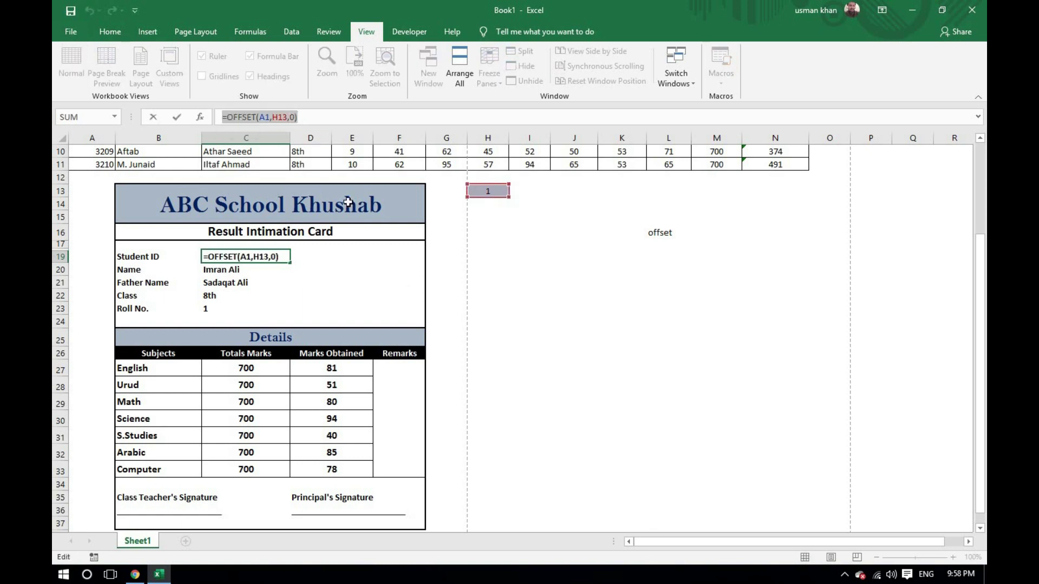
pyautogui.click(503, 307)
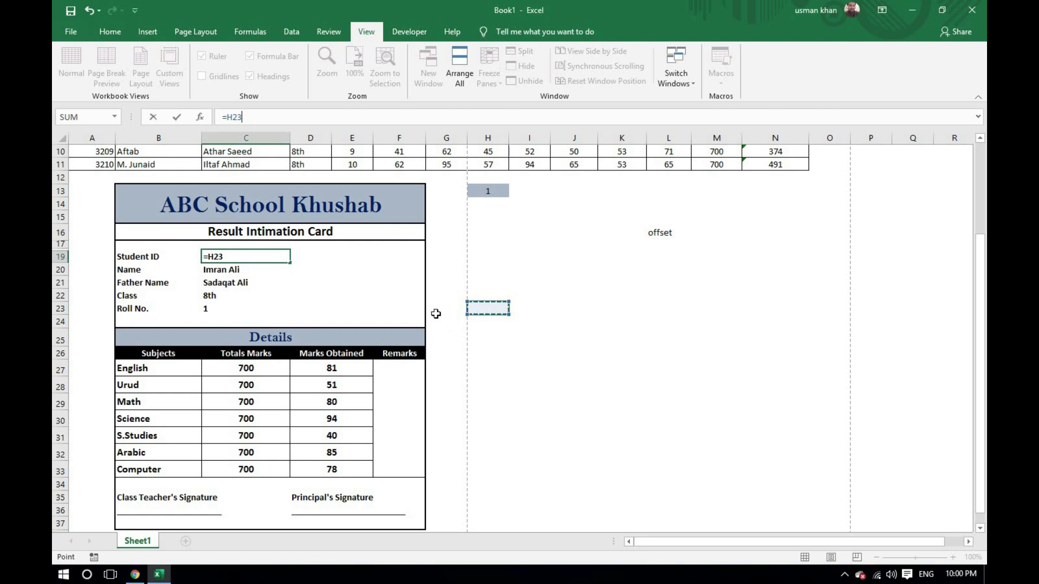
pyautogui.click(513, 243)
pyautogui.moveTo(510, 188); pyautogui.dragTo(496, 191)
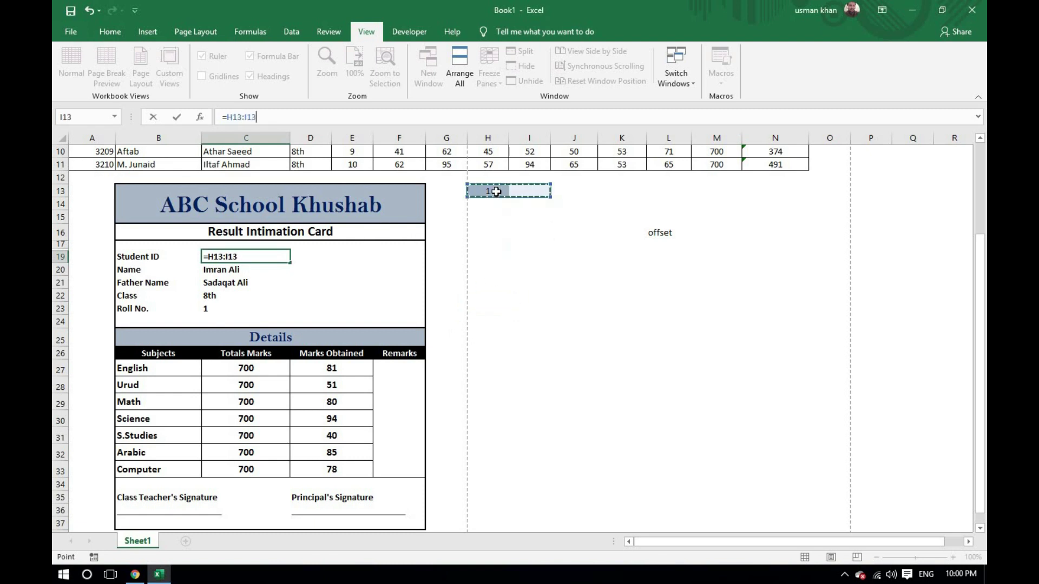
pyautogui.click(553, 257)
pyautogui.scroll(3, 491, 316)
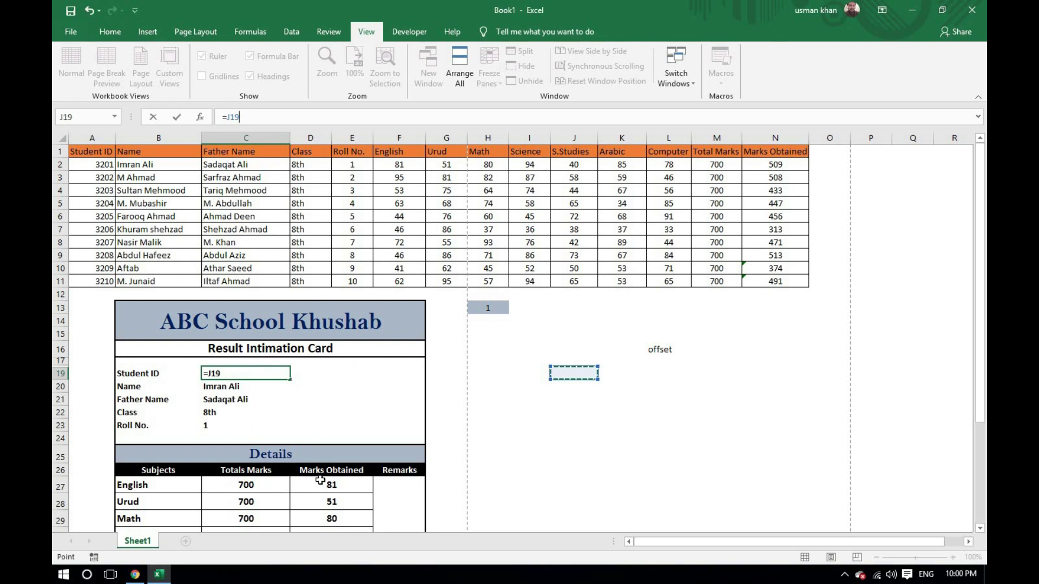
pyautogui.click(511, 388)
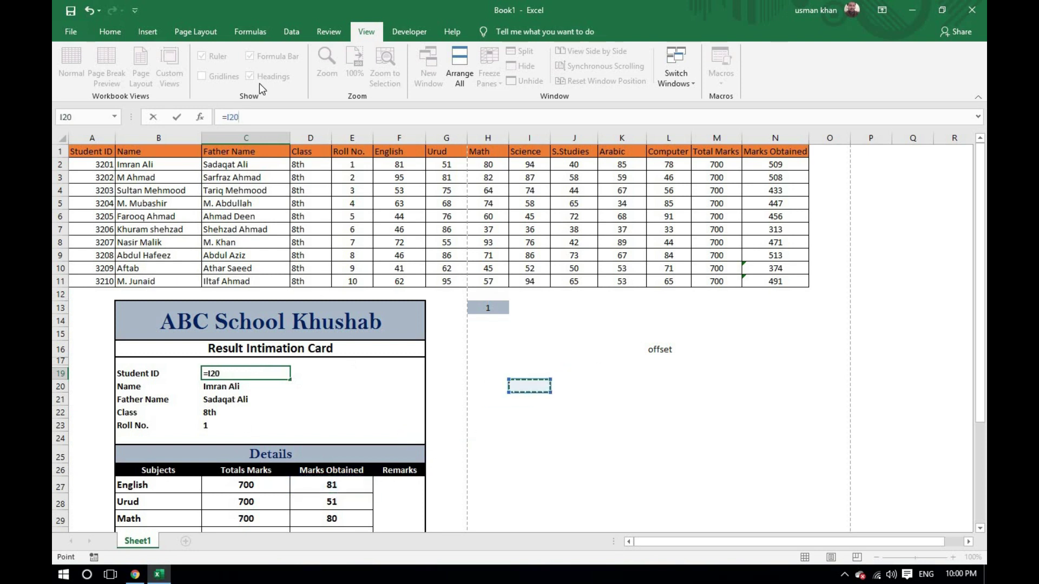
pyautogui.click(260, 118)
pyautogui.press('BackSpace')
pyautogui.press('BackSpace')
pyautogui.press('BackSpace')
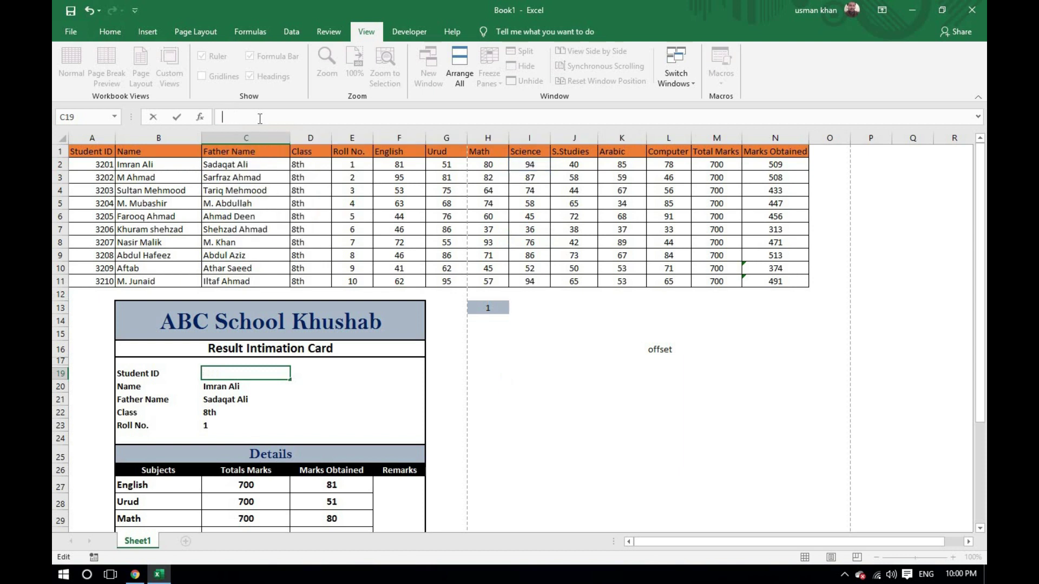
pyautogui.click(527, 436)
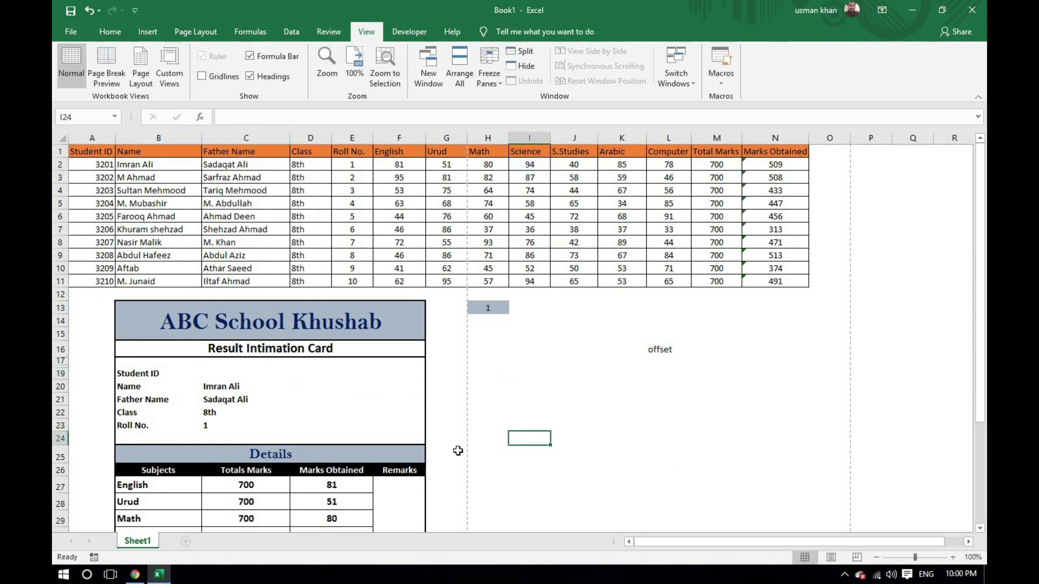
pyautogui.hotkey('ctrl', 'z')
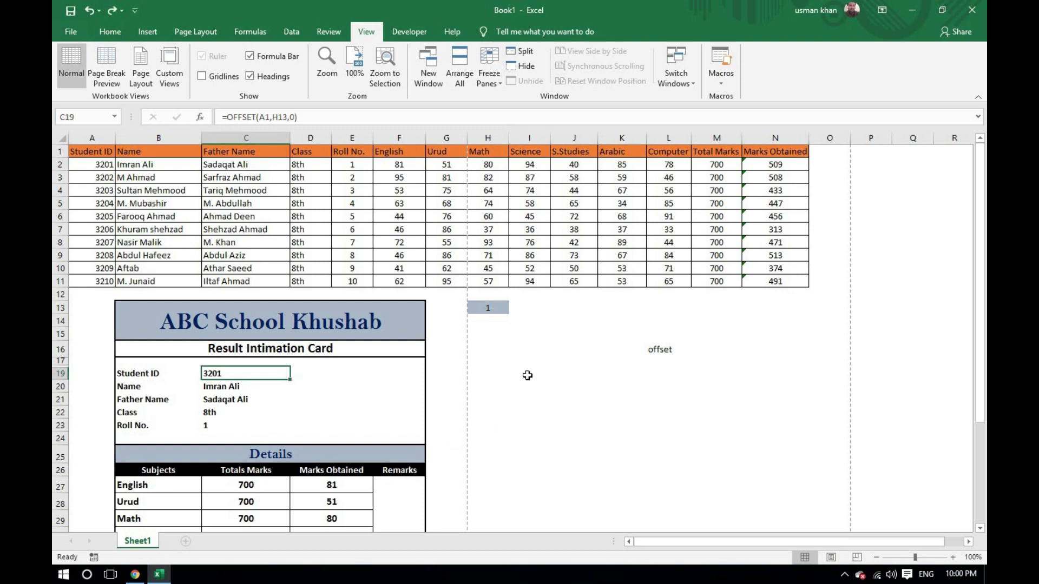
# Set the student index in H13 to 2 and check the card's student details and Marks Obtained
pyautogui.click(529, 373)
pyautogui.click(488, 309)
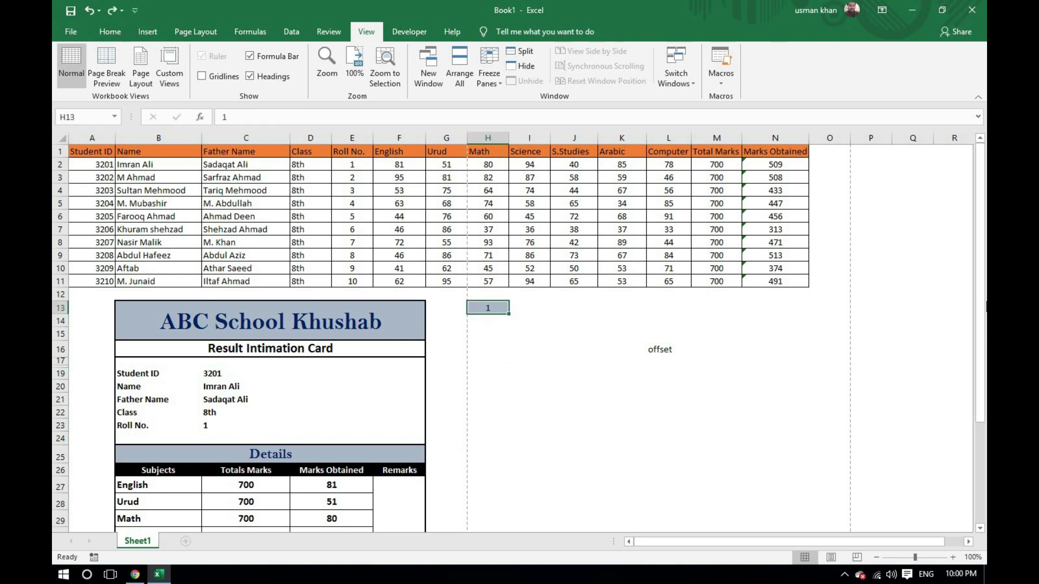
pyautogui.moveTo(980, 245); pyautogui.dragTo(983, 348)
pyautogui.click(522, 201)
pyautogui.click(493, 181)
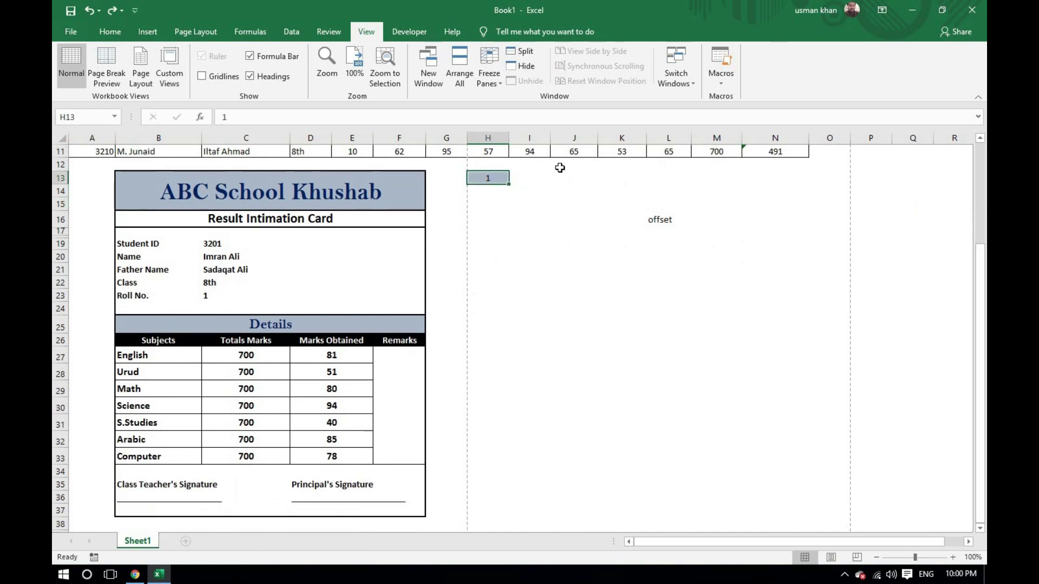
pyautogui.write('2')
pyautogui.press('Return')
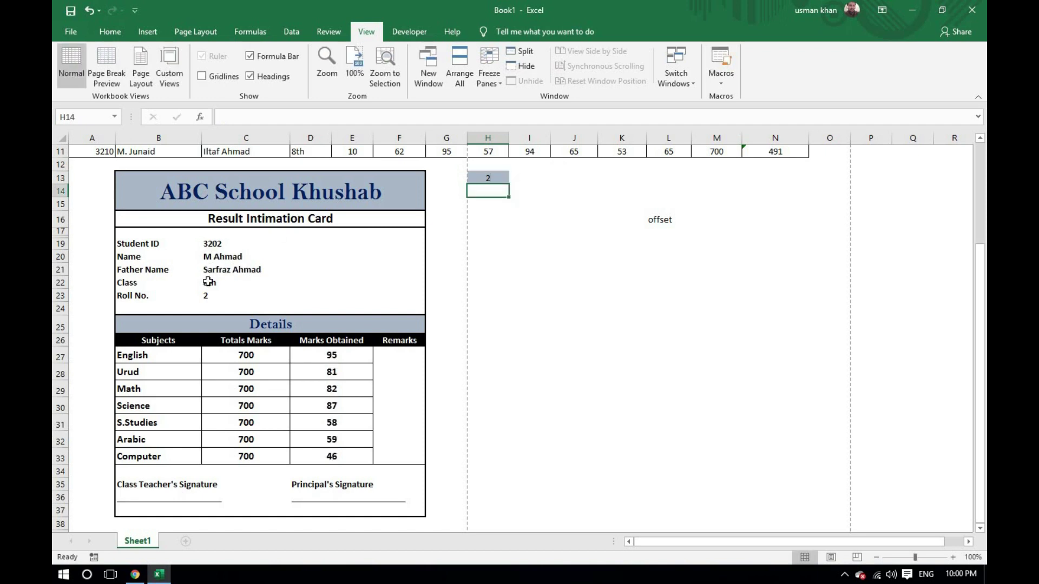
pyautogui.moveTo(212, 243); pyautogui.dragTo(211, 295)
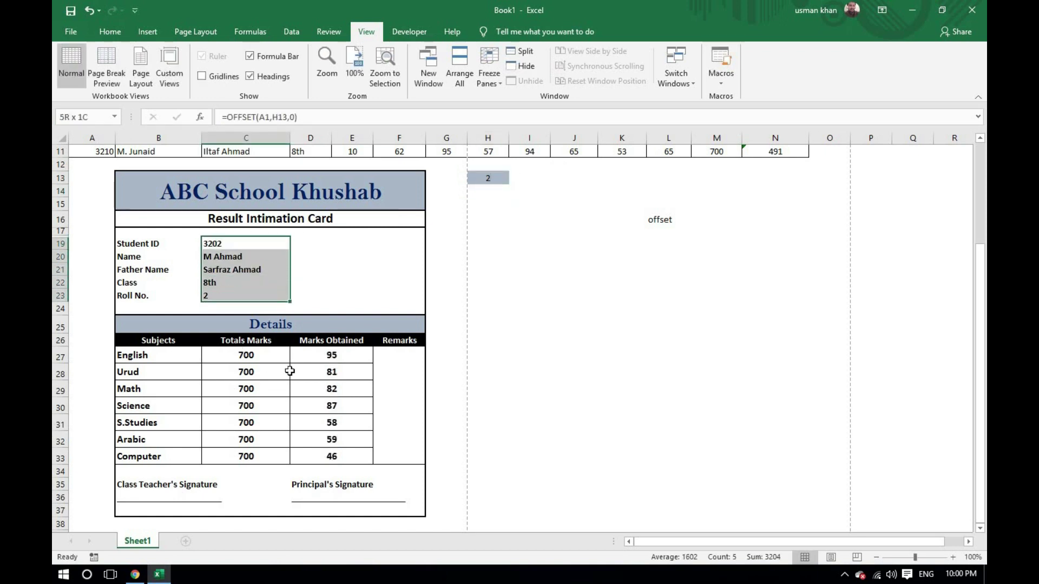
pyautogui.moveTo(320, 357); pyautogui.dragTo(332, 457)
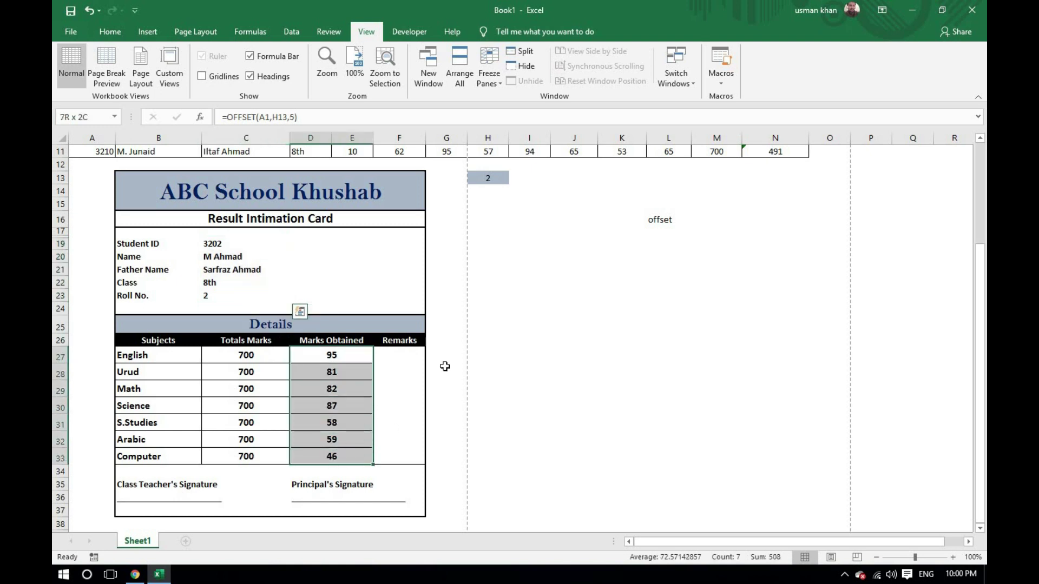
# Test the card with further student indexes by setting H13 to 3, 4, 5, 6, 7 and 8 in turn
pyautogui.click(487, 178)
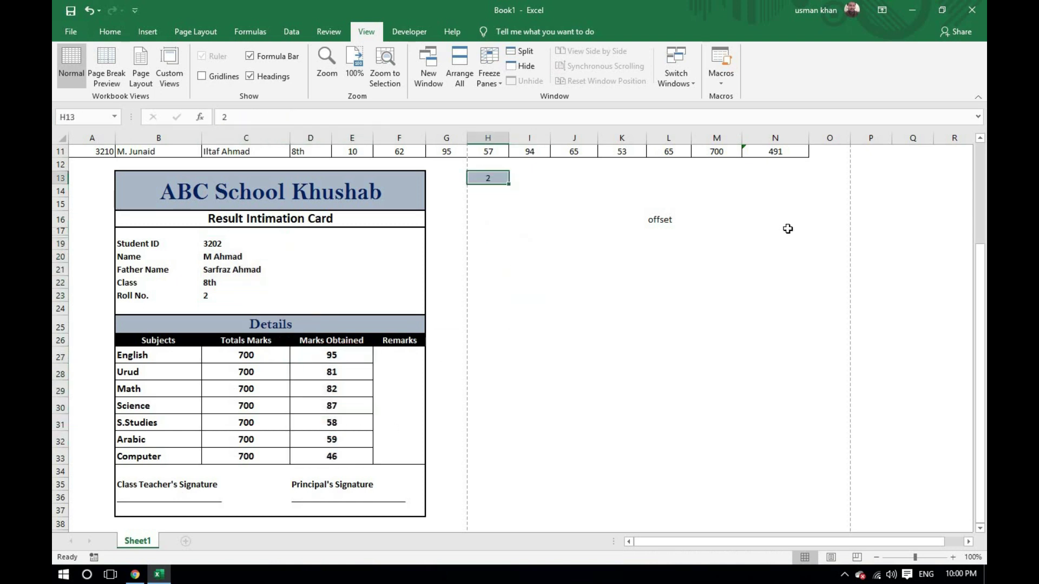
pyautogui.write('3')
pyautogui.press('Return')
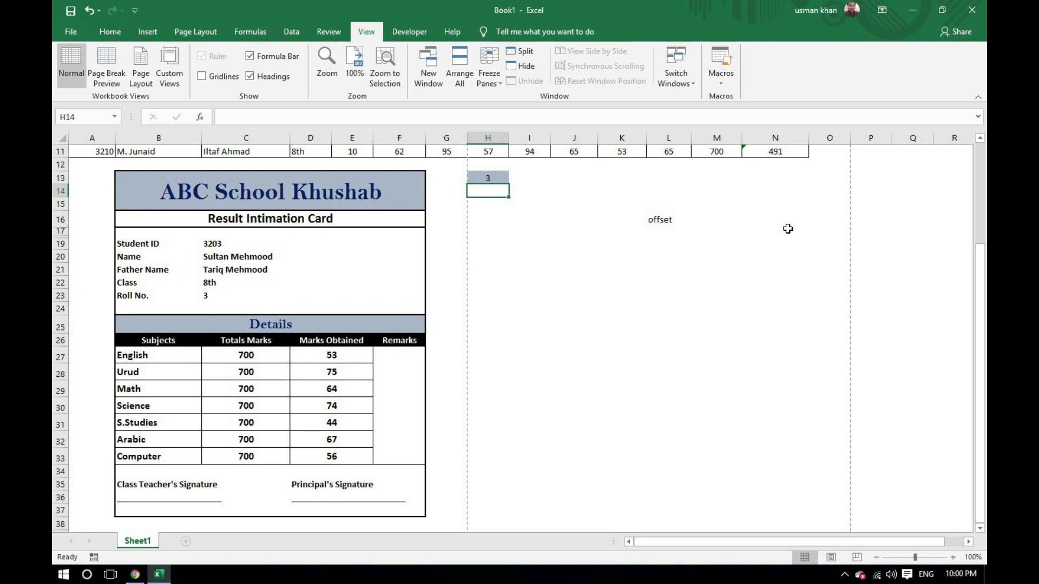
pyautogui.press('Up')
pyautogui.write('4')
pyautogui.press('Return')
pyautogui.press('Up')
pyautogui.write('5')
pyautogui.press('Return')
pyautogui.press('Up')
pyautogui.write('6')
pyautogui.press('Return')
pyautogui.press('Up')
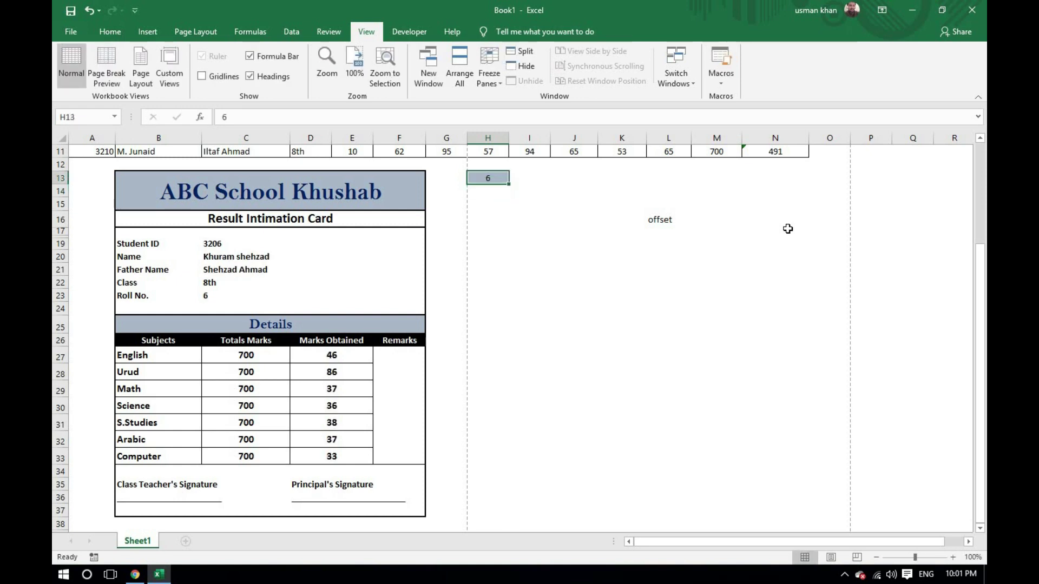
pyautogui.write('7')
pyautogui.press('Return')
pyautogui.press('Up')
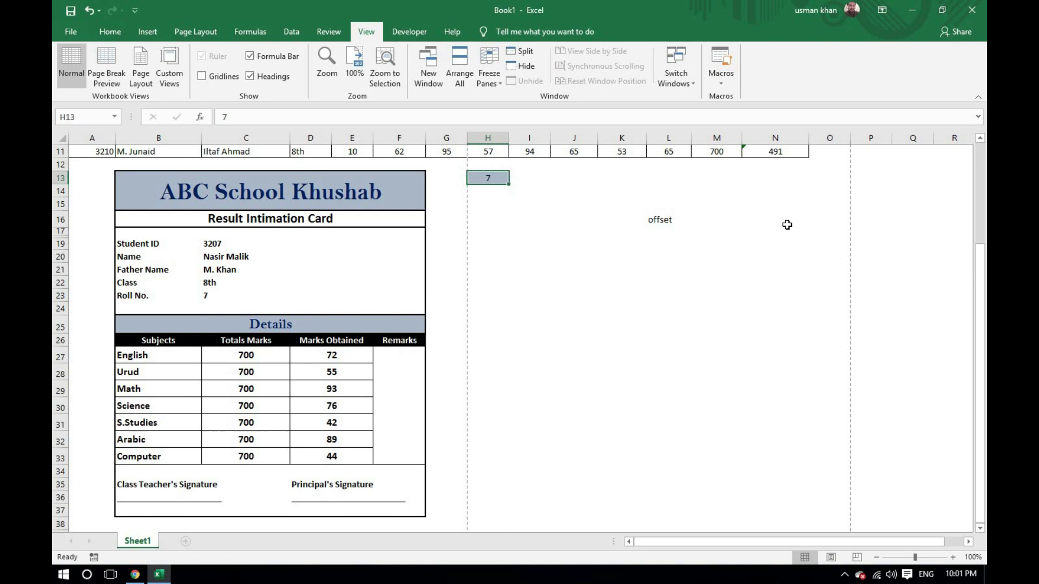
pyautogui.write('8')
pyautogui.press('Return')
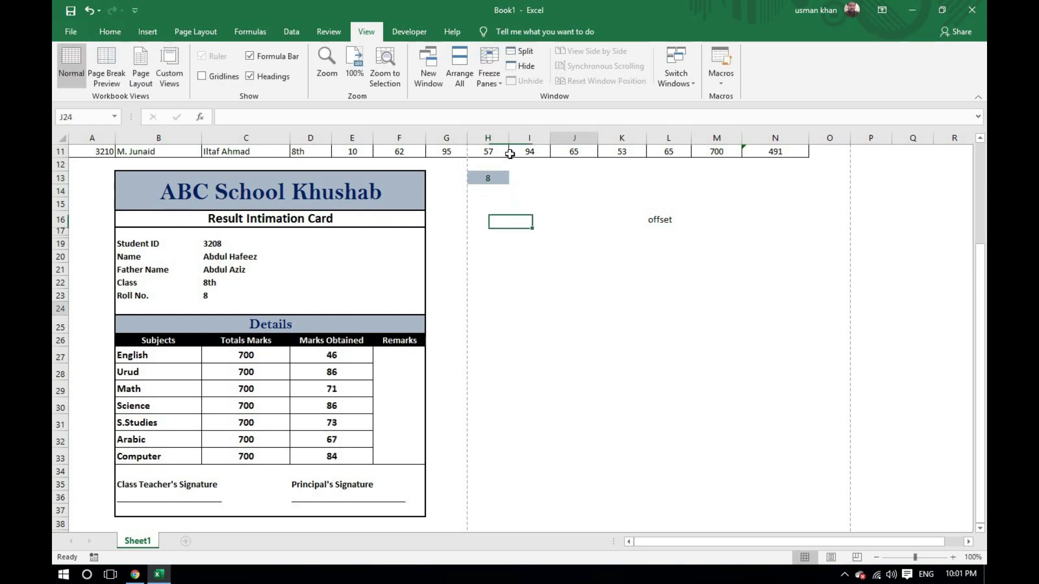
pyautogui.click(487, 181)
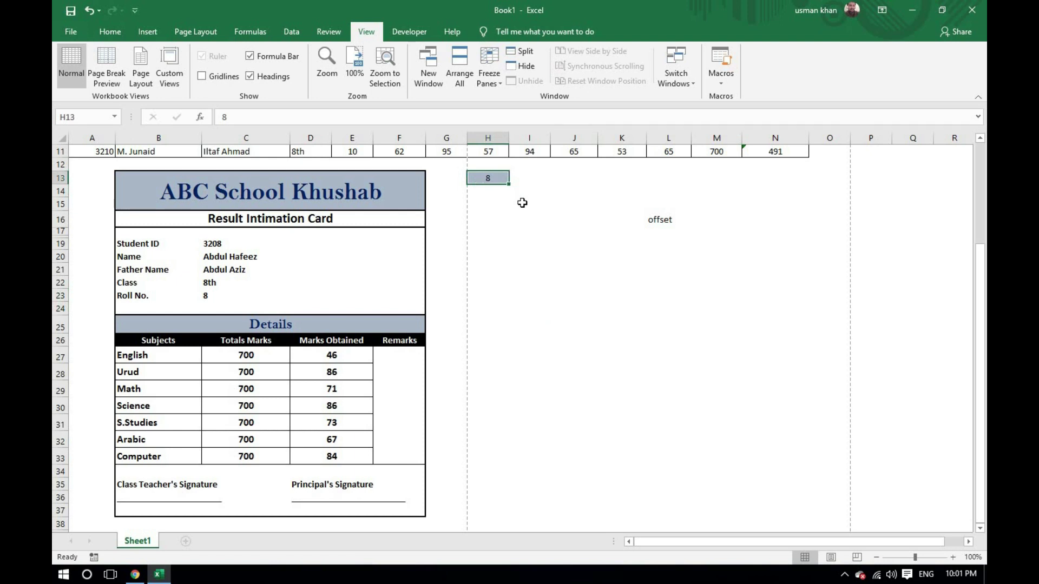
pyautogui.click(533, 217)
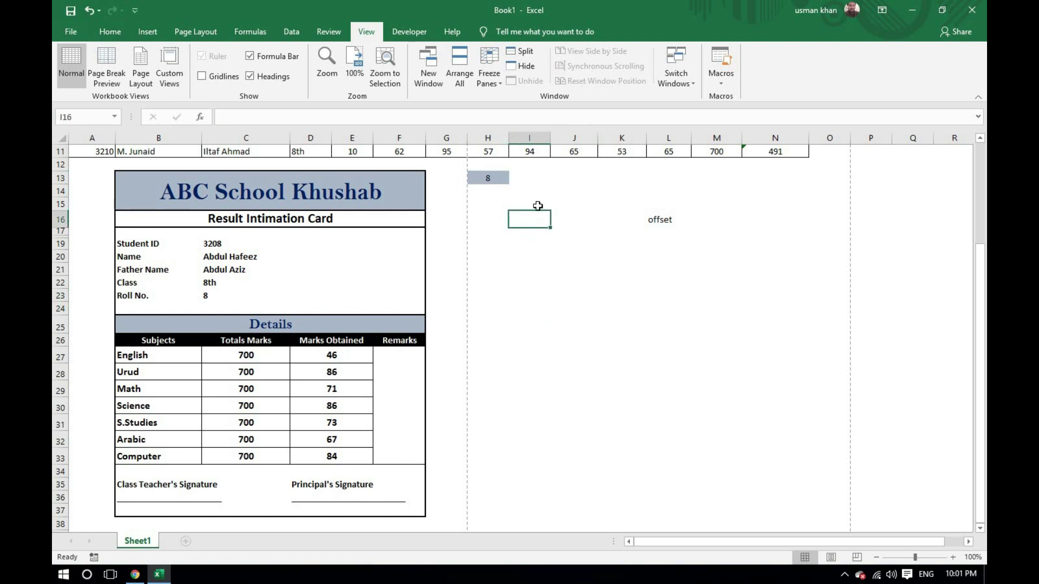
pyautogui.click(537, 204)
pyautogui.click(539, 229)
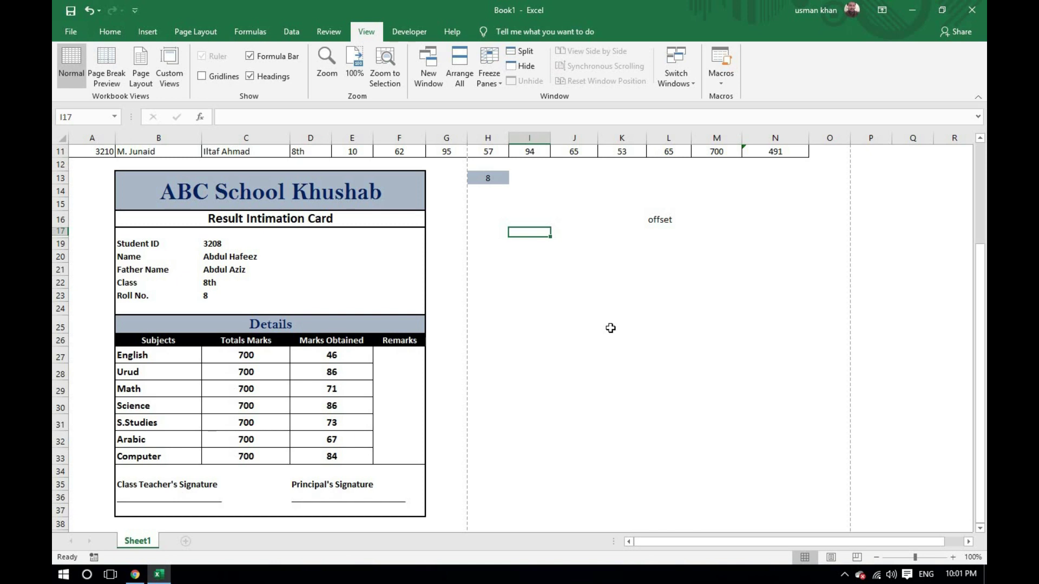
pyautogui.scroll(3, 676, 291)
pyautogui.scroll(-3, 673, 294)
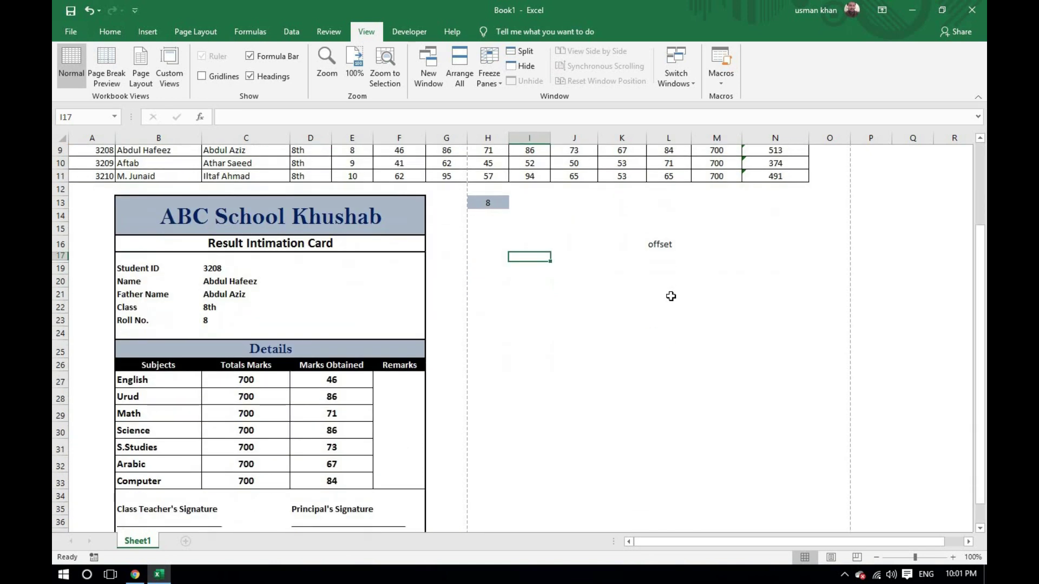
pyautogui.scroll(-1, 671, 296)
pyautogui.scroll(1, 624, 280)
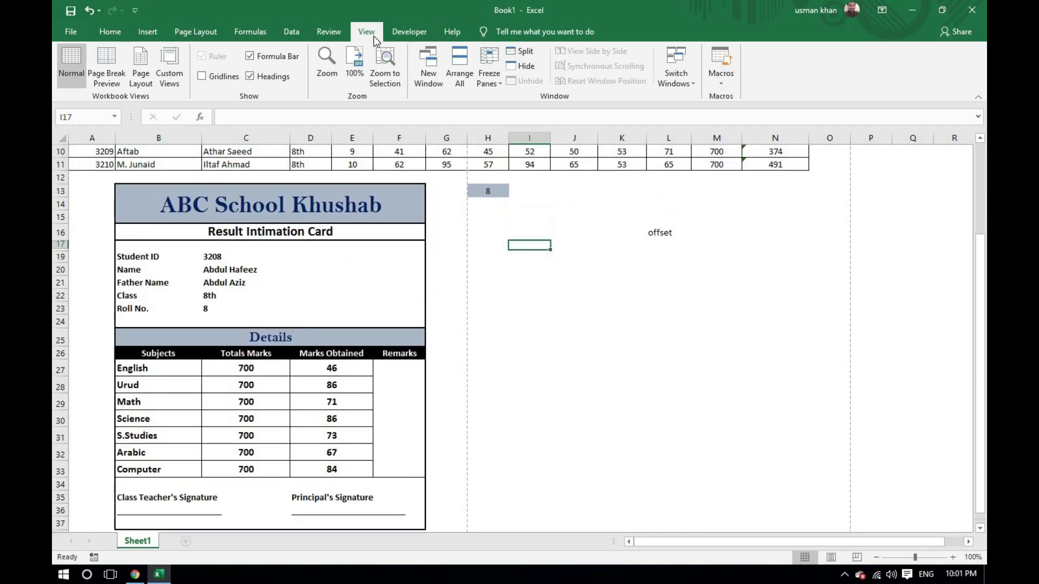
# Make sure the Developer tab is enabled in the ribbon customization options and accept the settings
pyautogui.click(407, 32)
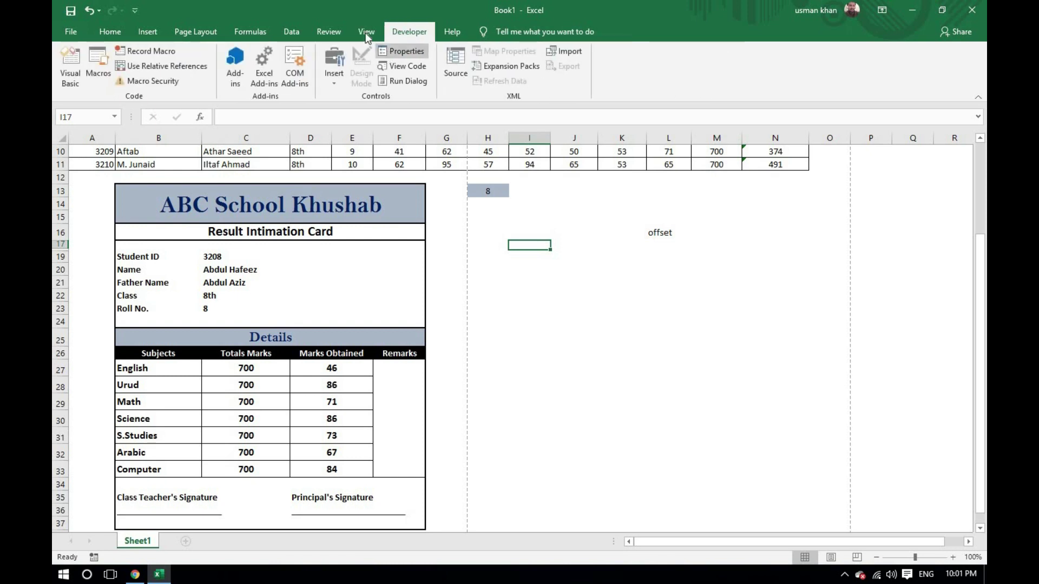
pyautogui.click(362, 31)
pyautogui.click(401, 30)
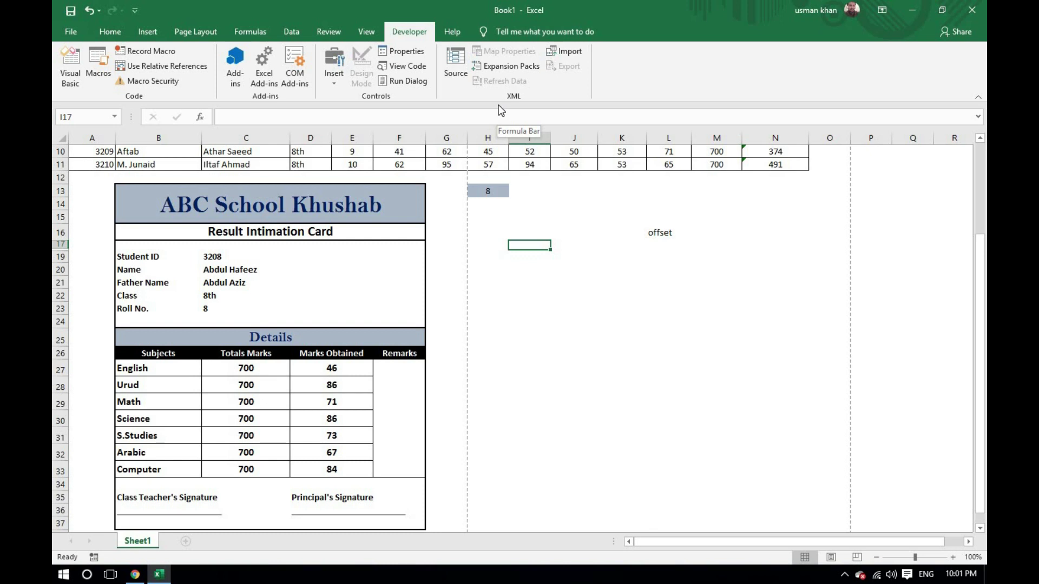
pyautogui.click(70, 32)
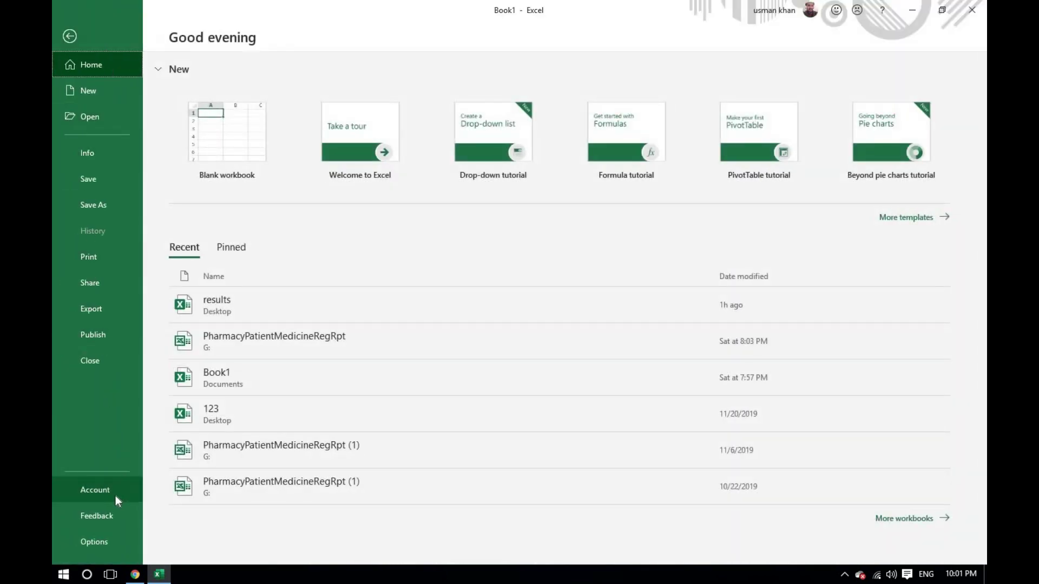
pyautogui.click(98, 540)
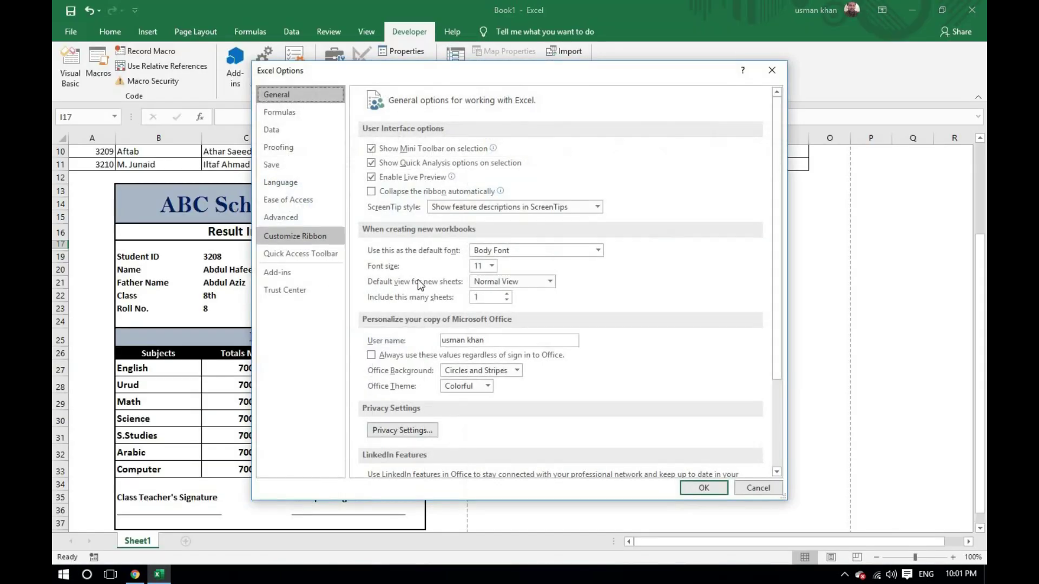
pyautogui.click(293, 237)
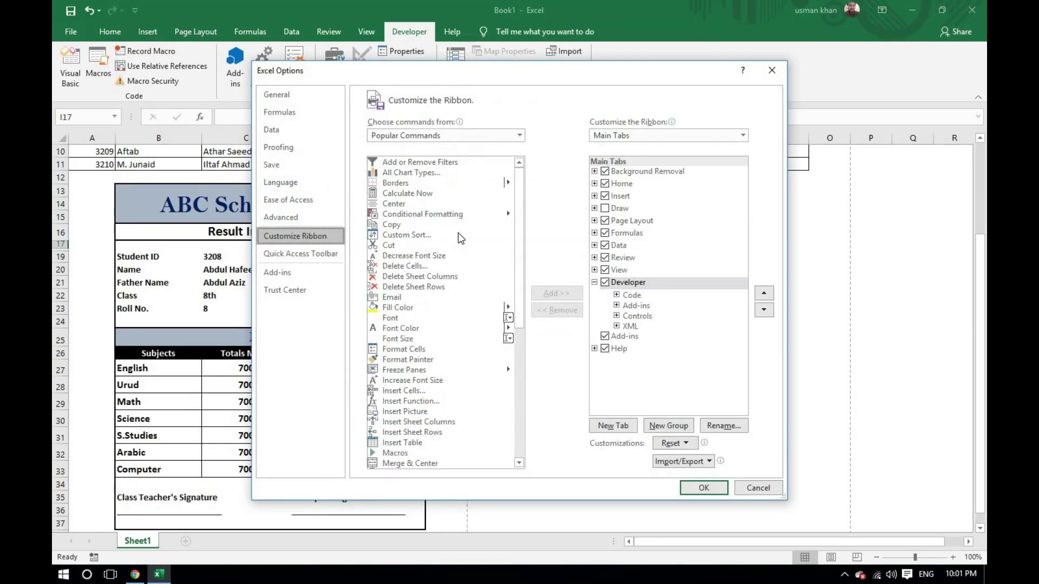
pyautogui.click(607, 284)
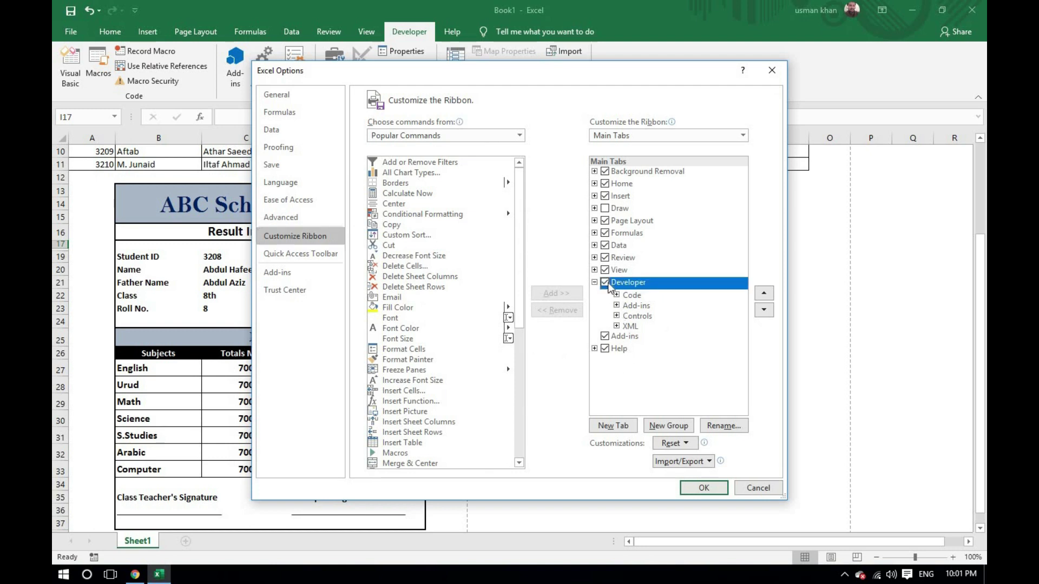
pyautogui.click(605, 282)
pyautogui.click(703, 487)
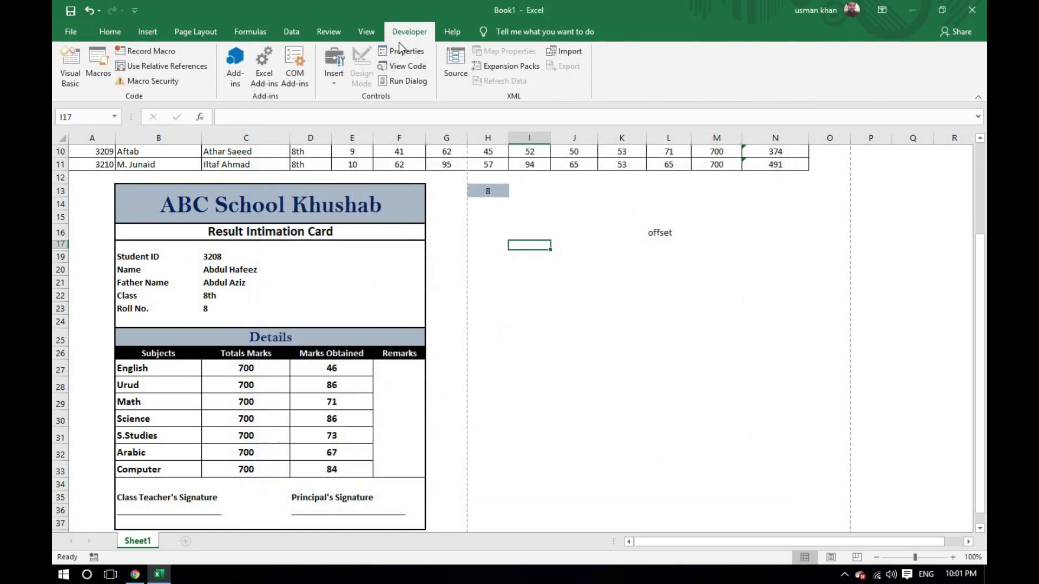
# Draw a Spin Button form control in column I, just below and beside H13, over rows 15 to 19
pyautogui.click(594, 282)
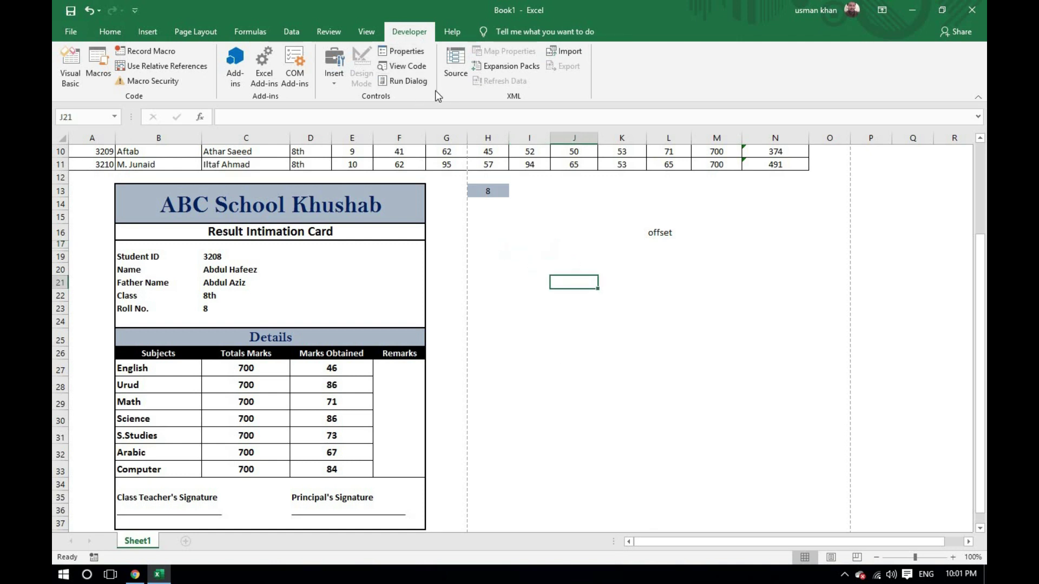
pyautogui.click(334, 81)
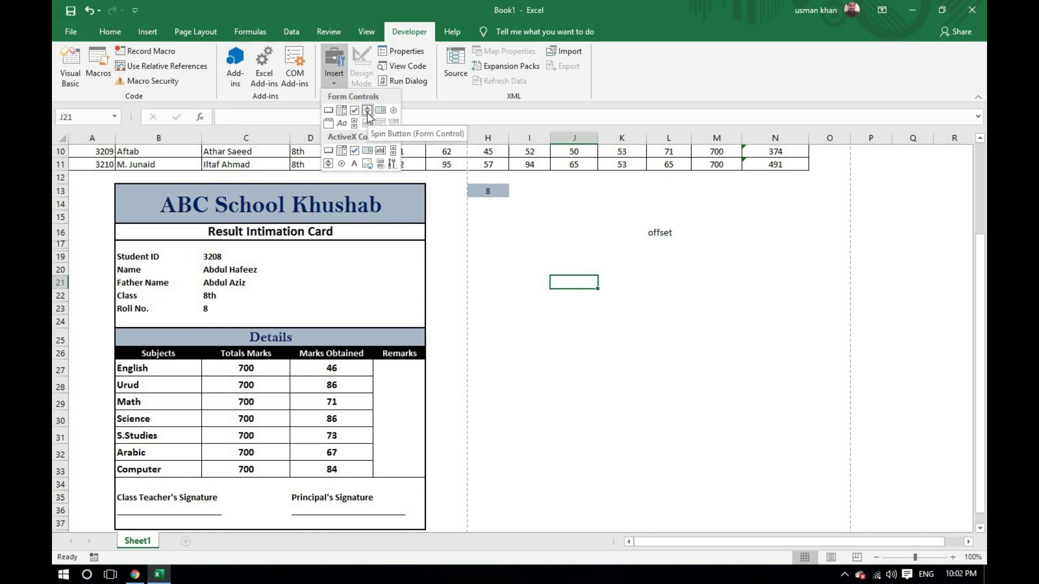
pyautogui.click(367, 113)
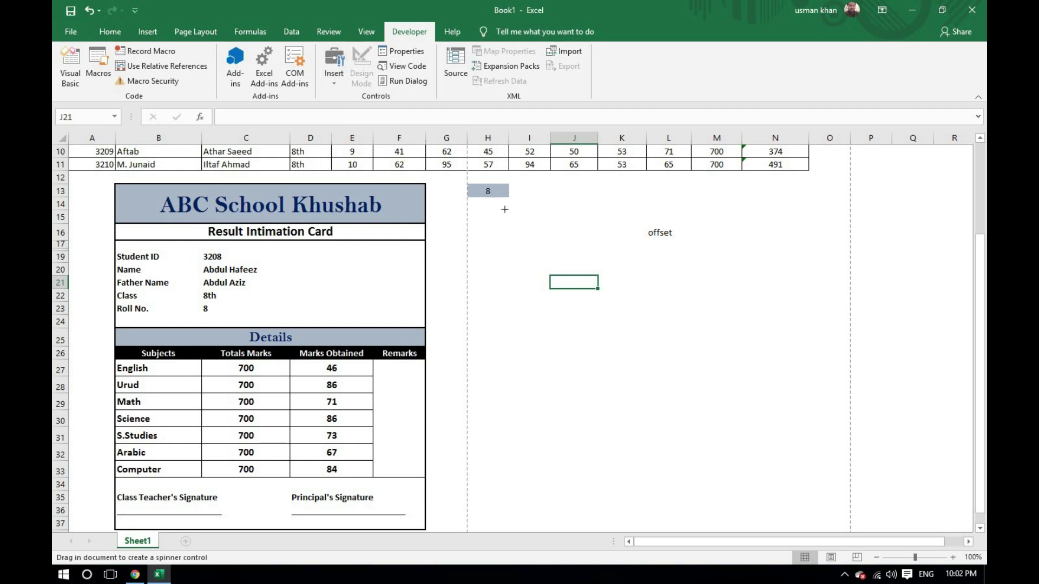
pyautogui.moveTo(517, 212); pyautogui.dragTo(549, 258)
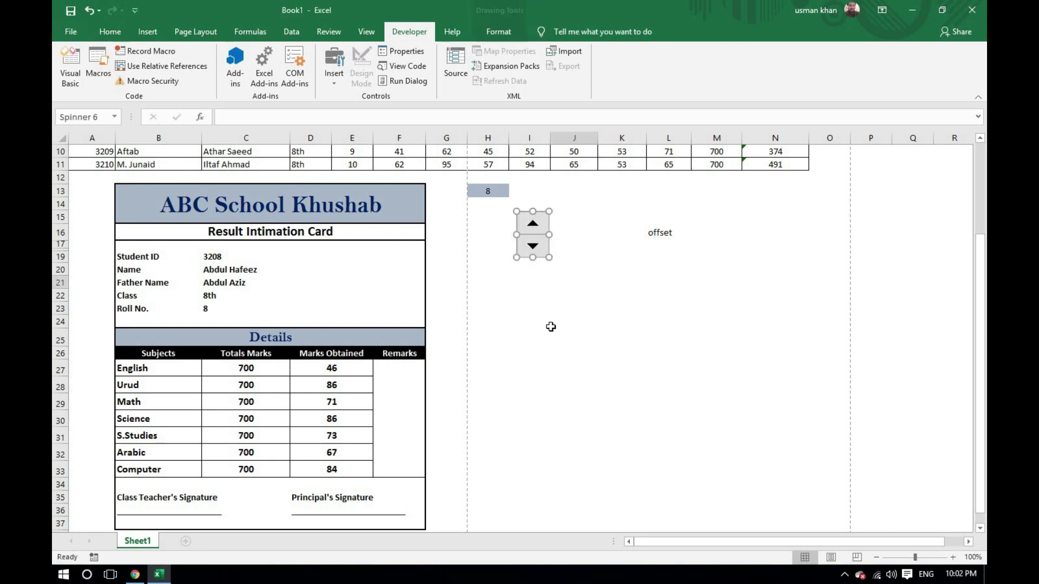
# Open the spin button's control formatting and set its minimum value to 1 and maximum value to 10
pyautogui.rightClick(541, 254)
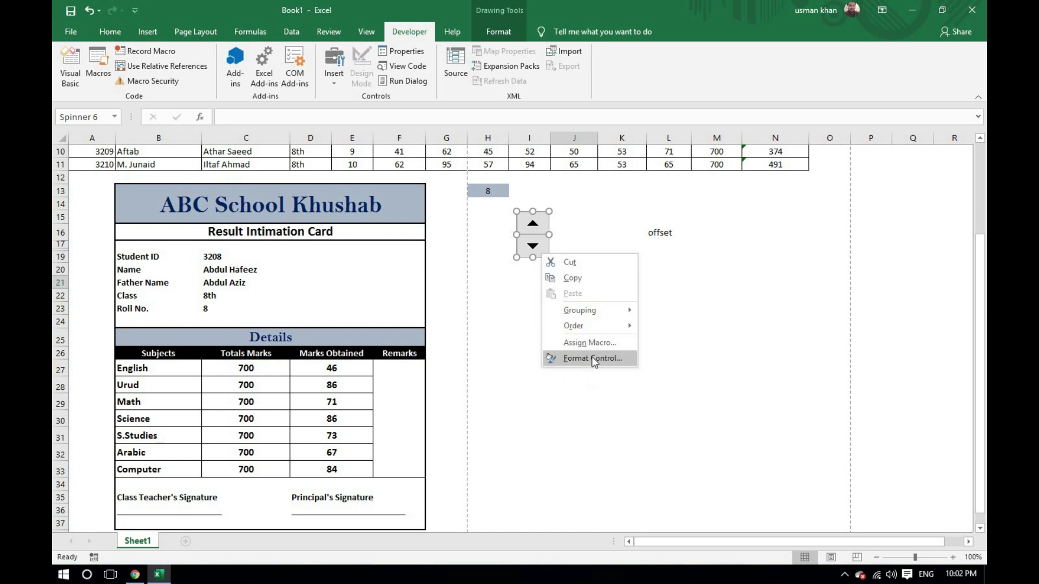
pyautogui.click(594, 359)
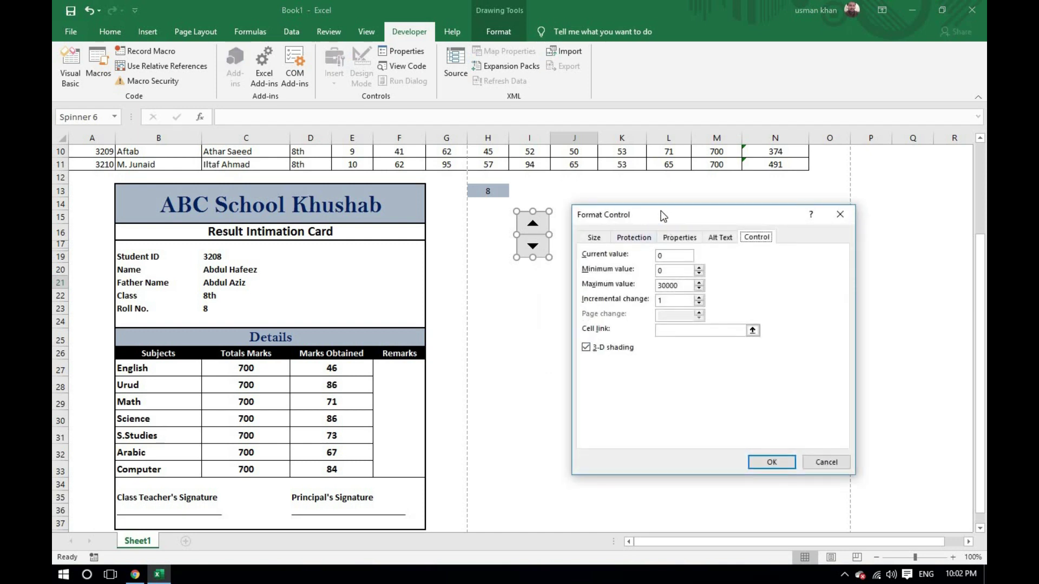
pyautogui.moveTo(664, 216); pyautogui.dragTo(702, 197)
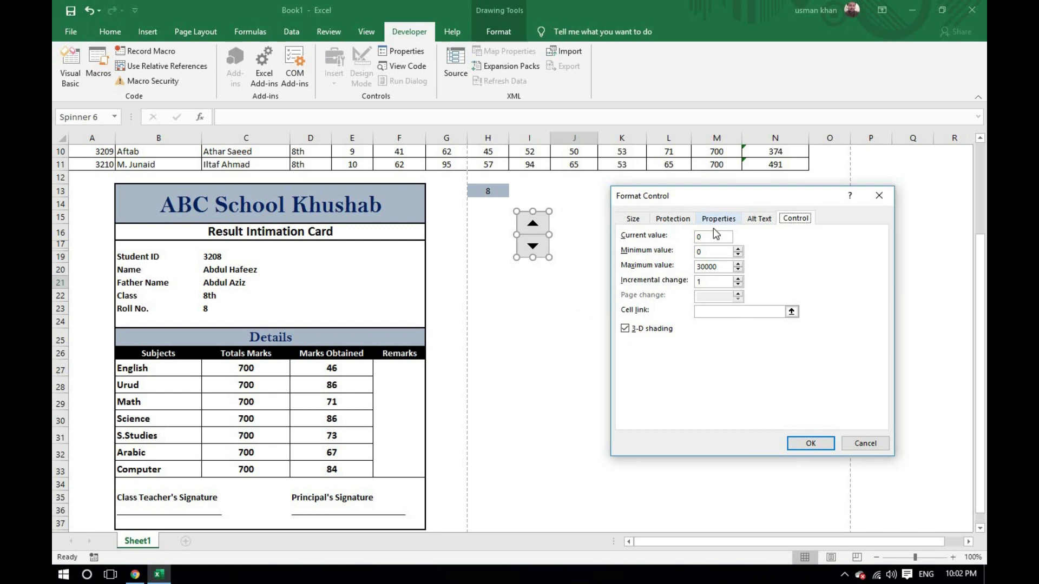
pyautogui.click(711, 237)
pyautogui.write('1')
pyautogui.press('Tab')
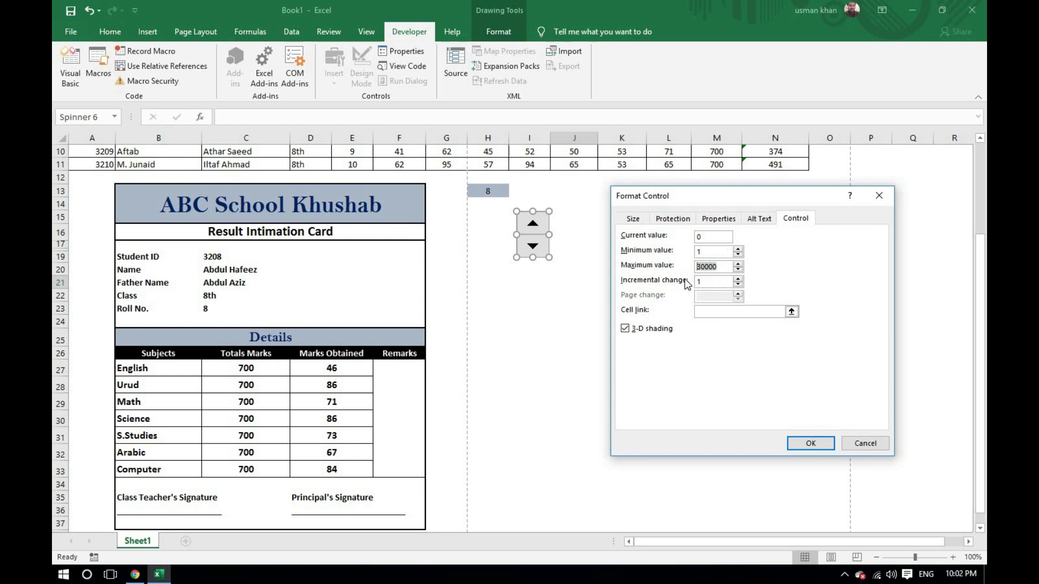
pyautogui.write('10')
# Link the spin button to cell $H$13, keep 3-D shading on, and accept the control settings
pyautogui.click(708, 314)
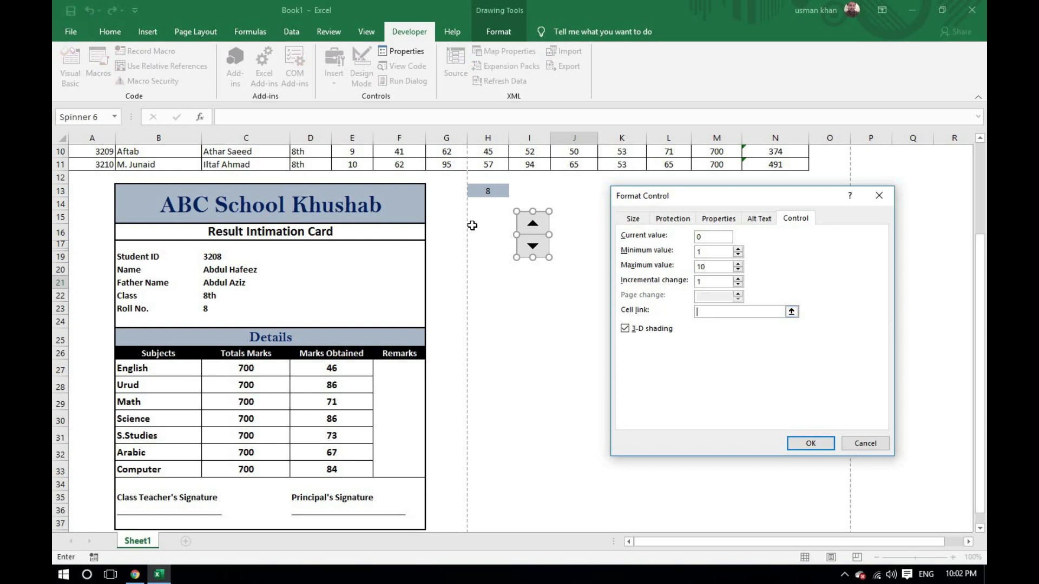
pyautogui.click(488, 192)
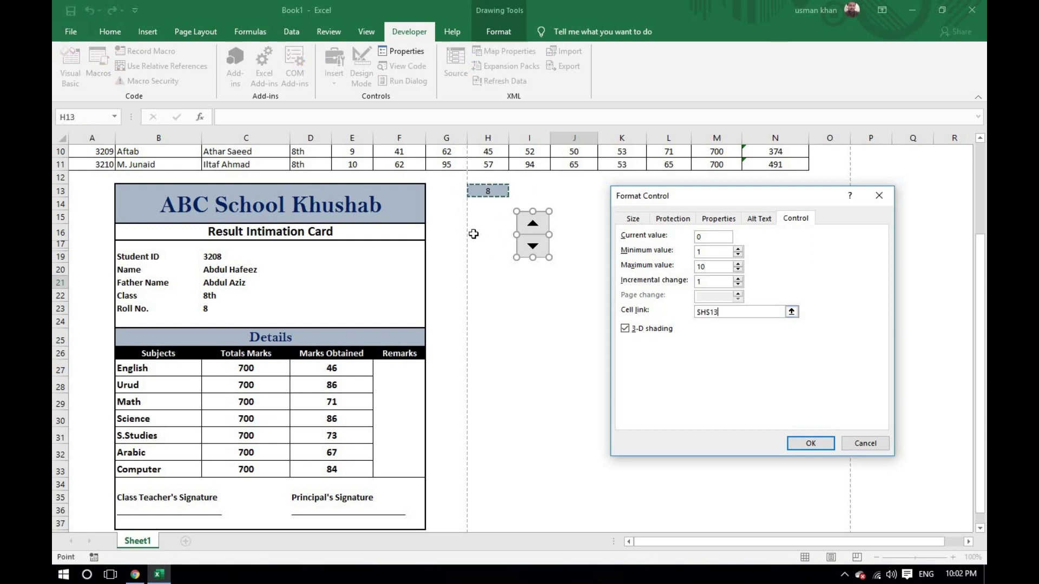
pyautogui.click(625, 329)
pyautogui.click(625, 329)
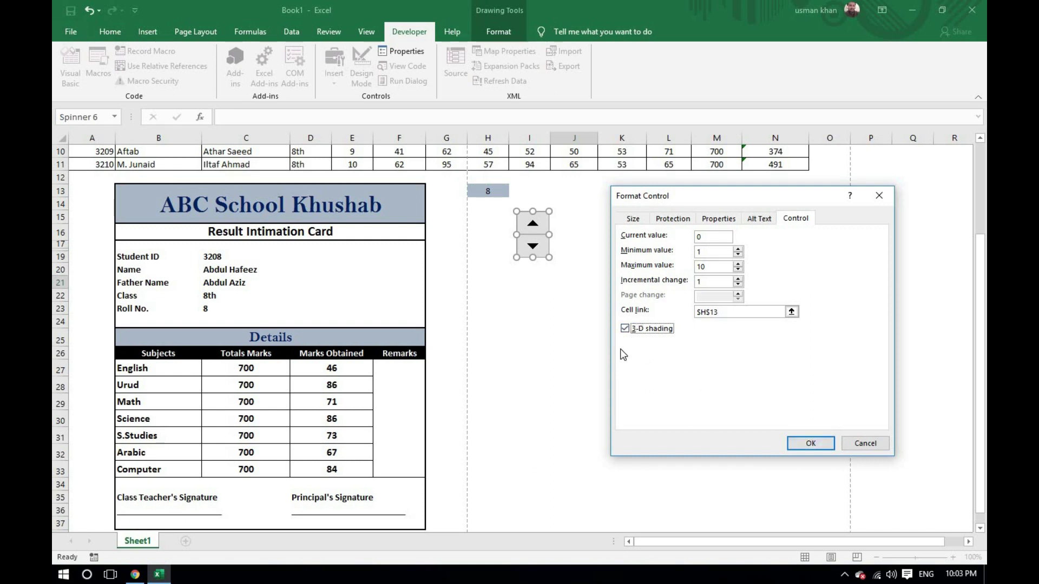
pyautogui.click(812, 442)
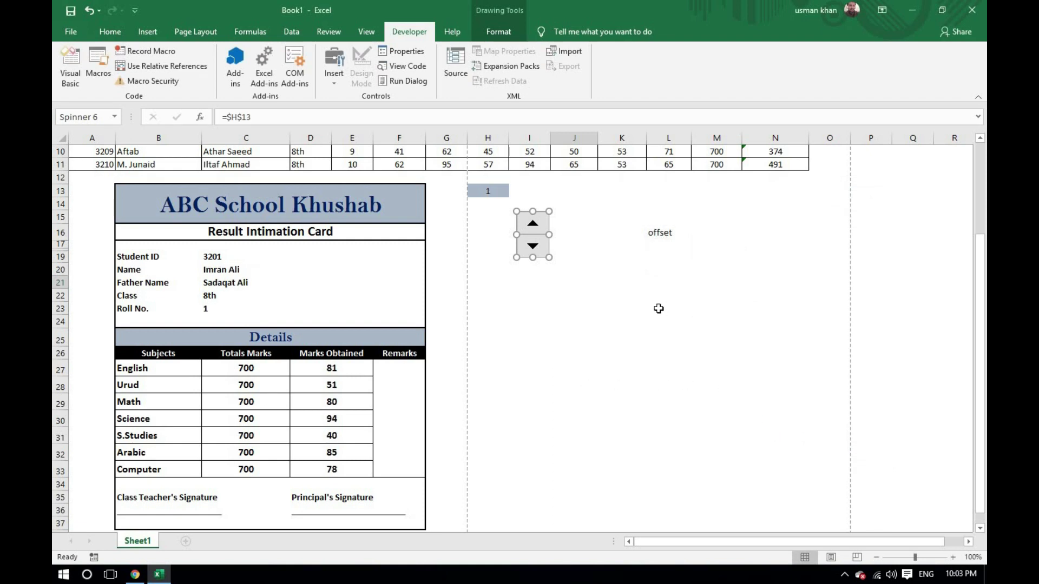
# Deselect the spin button and use it to raise the student index in H13 step by step to 10, checking the card
pyautogui.click(659, 309)
pyautogui.click(532, 224)
pyautogui.click(533, 224)
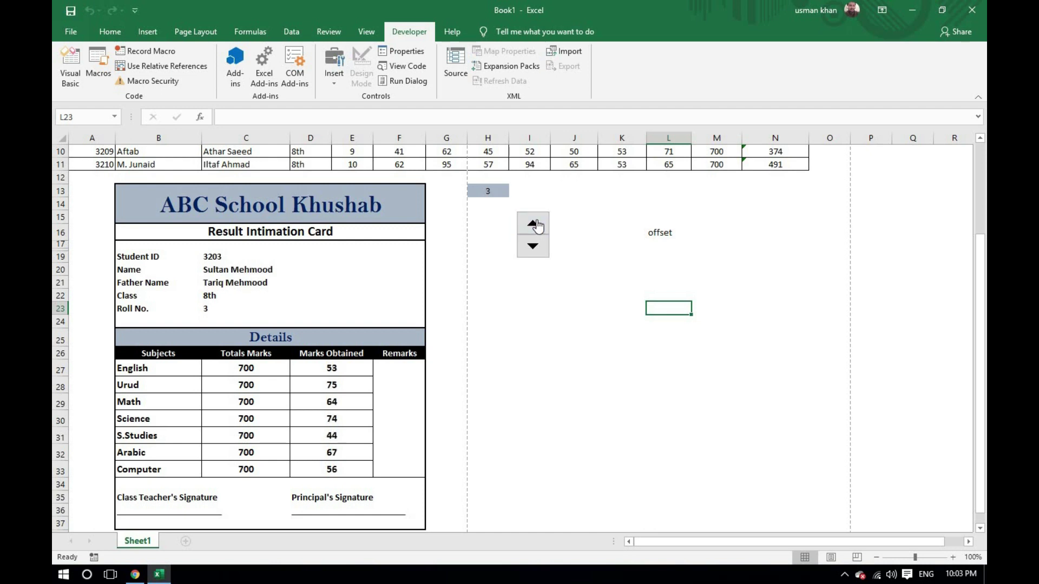
pyautogui.click(532, 224)
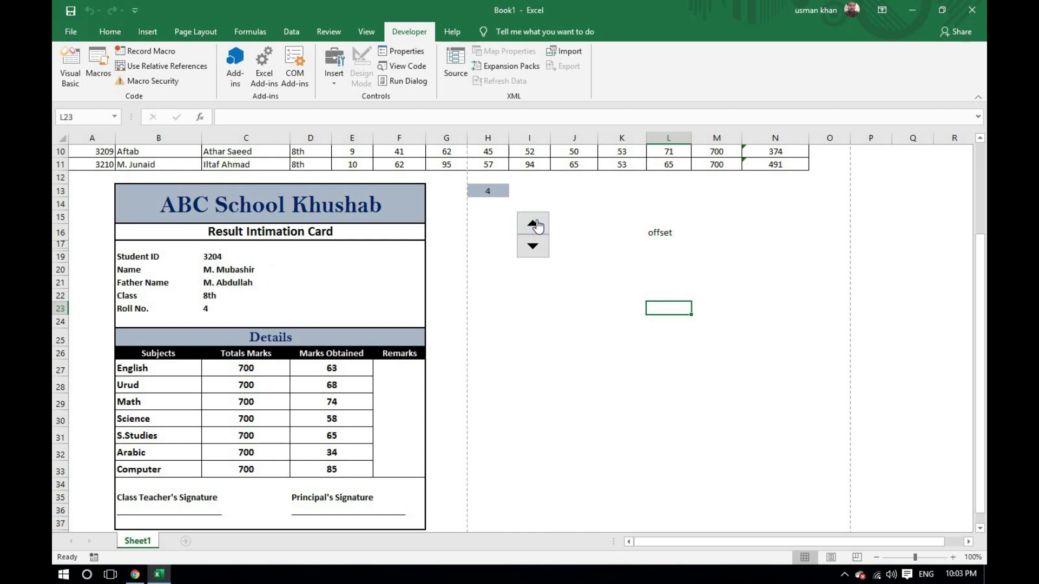
pyautogui.click(533, 224)
pyautogui.click(532, 224)
pyautogui.click(533, 224)
pyautogui.click(532, 224)
pyautogui.click(533, 224)
pyautogui.click(533, 224)
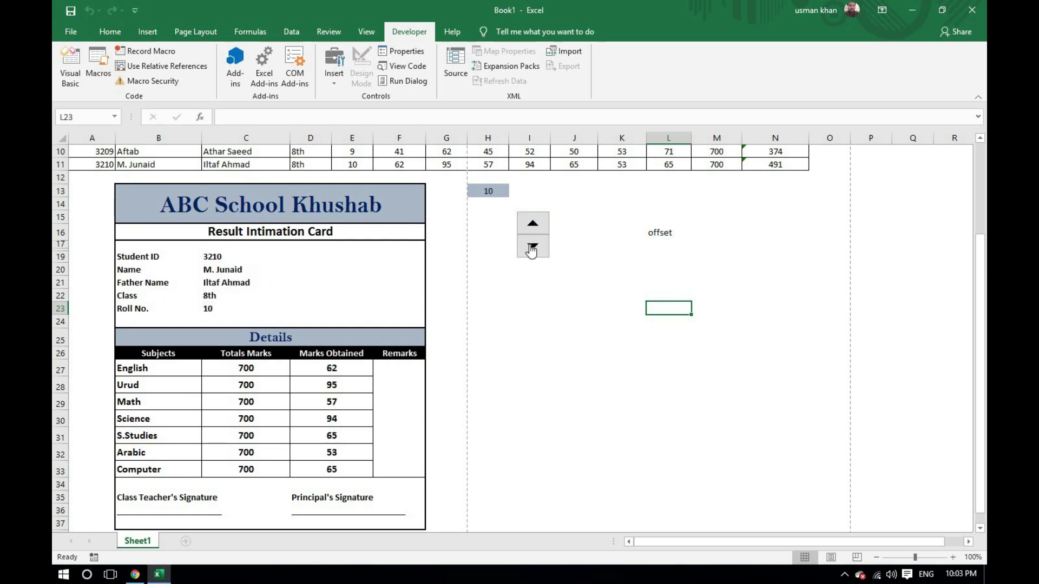
# Test the spin button in both directions by lowering the student index several steps and raising it back to 6
pyautogui.click(532, 247)
pyautogui.click(532, 247)
pyautogui.click(533, 248)
pyautogui.click(532, 247)
pyautogui.click(532, 248)
pyautogui.click(533, 247)
pyautogui.click(535, 225)
pyautogui.click(537, 226)
pyautogui.click(533, 224)
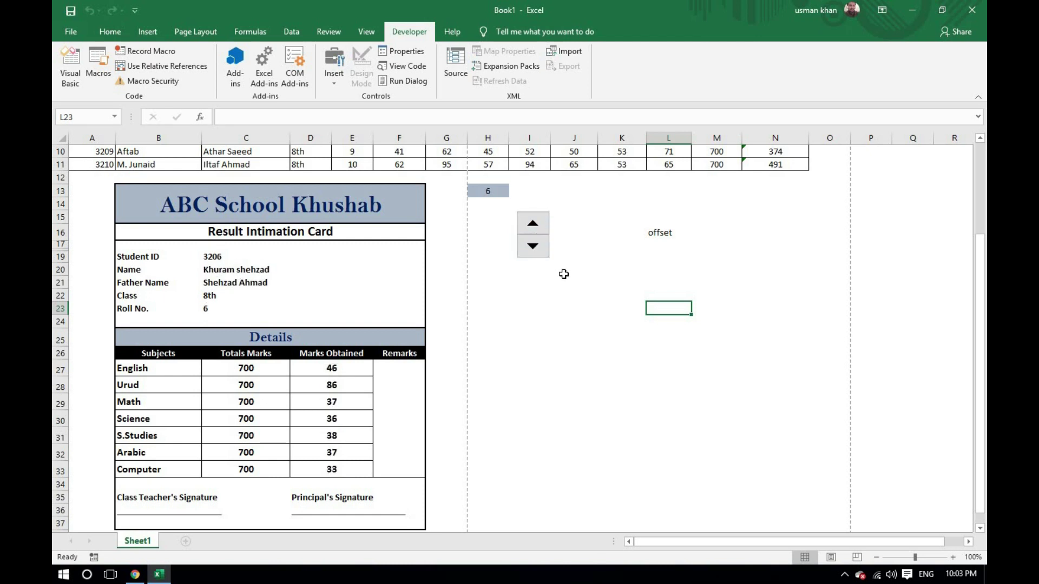
# Alternate the spin button between neighbouring students while checking linked cell H13 and the card, ending at index 7
pyautogui.click(565, 272)
pyautogui.click(533, 247)
pyautogui.click(534, 225)
pyautogui.click(534, 251)
pyautogui.click(534, 229)
pyautogui.click(532, 254)
pyautogui.click(530, 253)
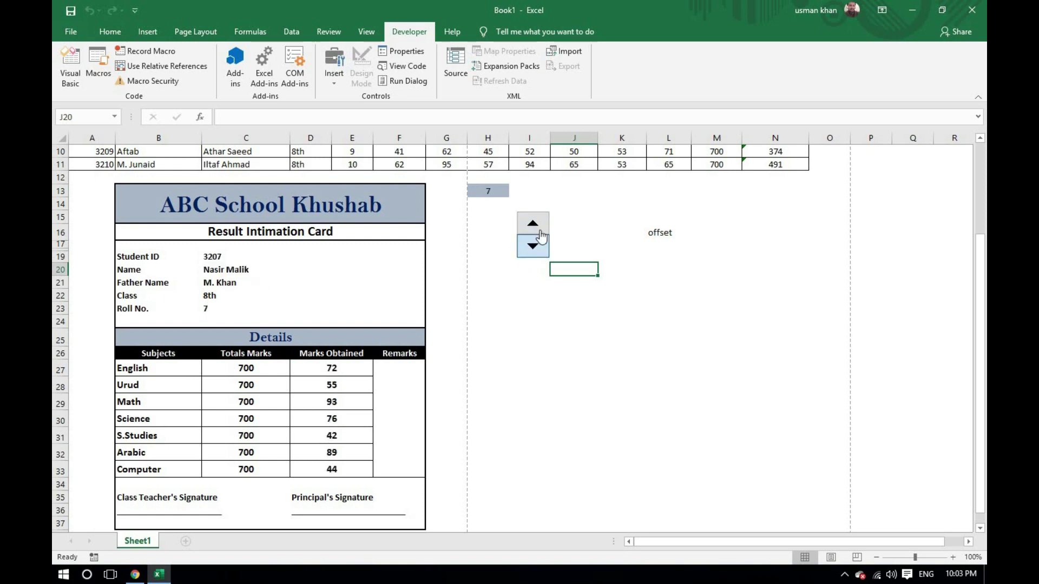
pyautogui.click(497, 194)
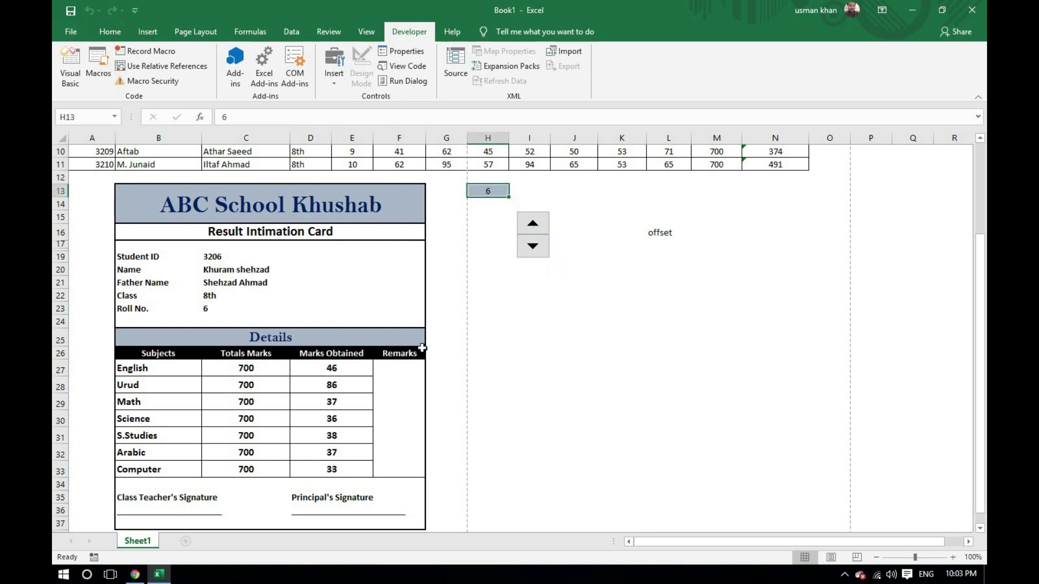
pyautogui.click(534, 224)
pyautogui.click(533, 246)
pyautogui.click(533, 224)
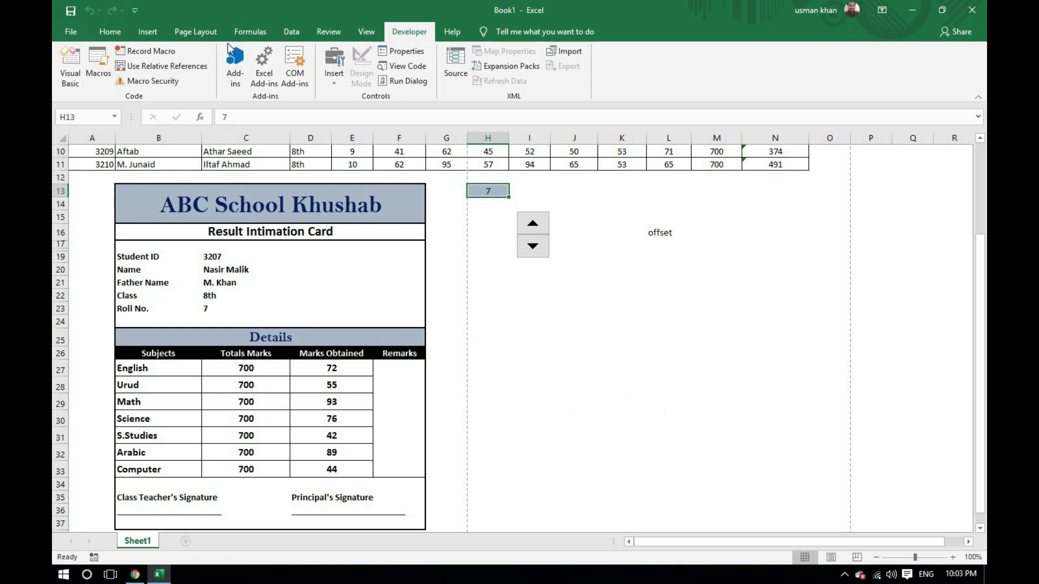
pyautogui.click(145, 31)
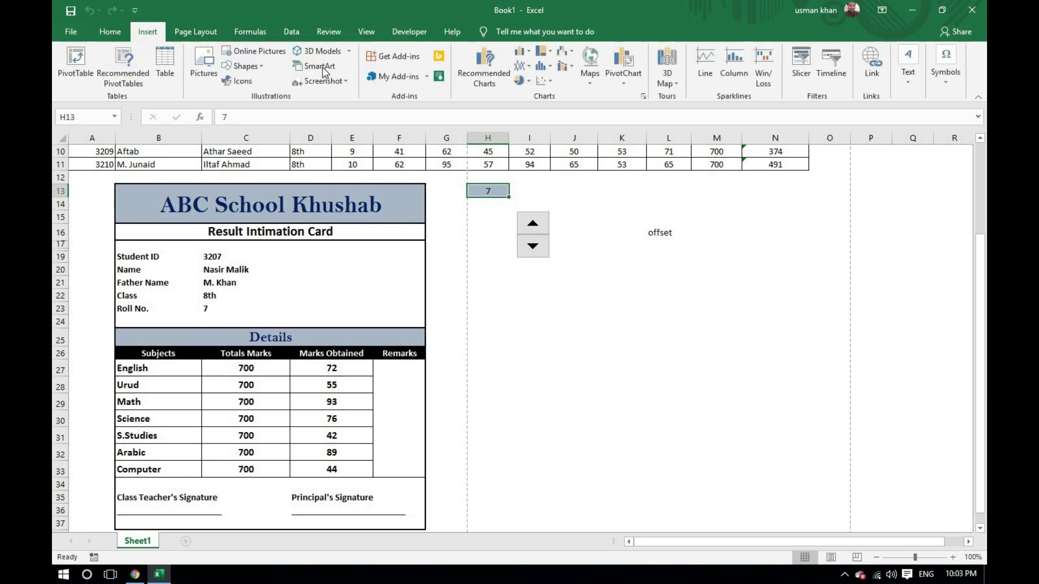
pyautogui.click(522, 80)
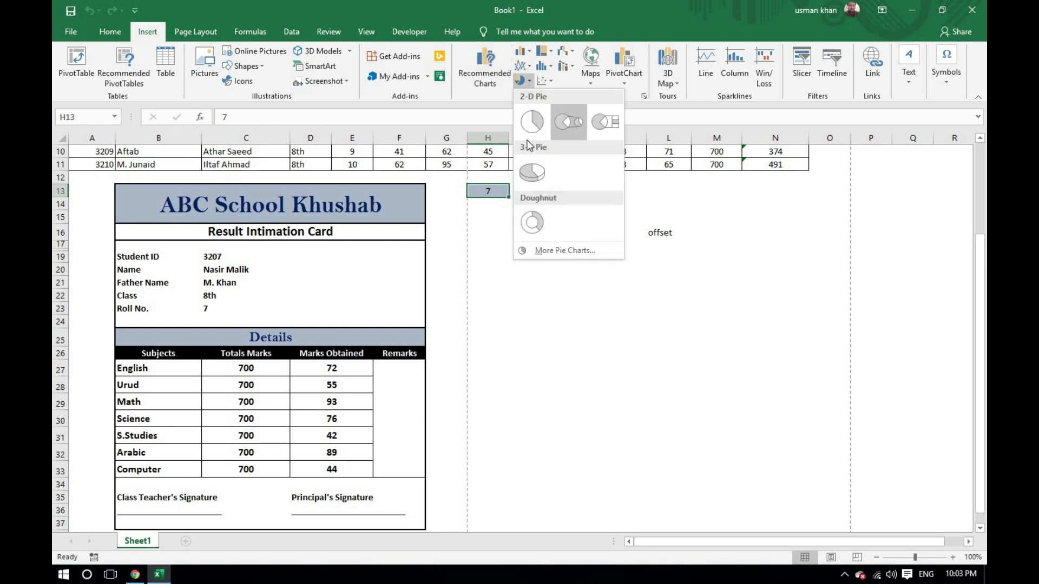
pyautogui.click(485, 97)
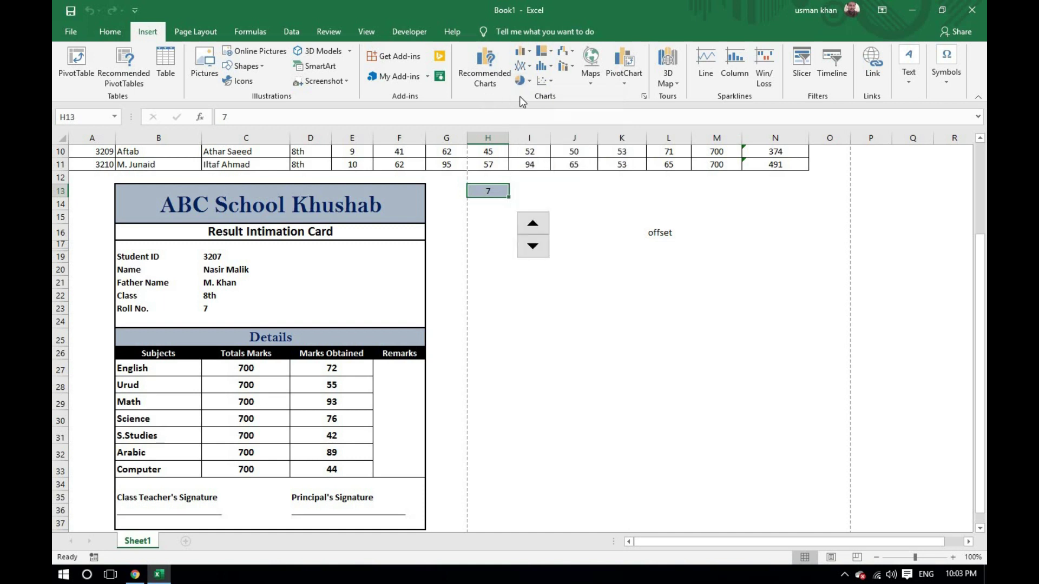
pyautogui.click(572, 57)
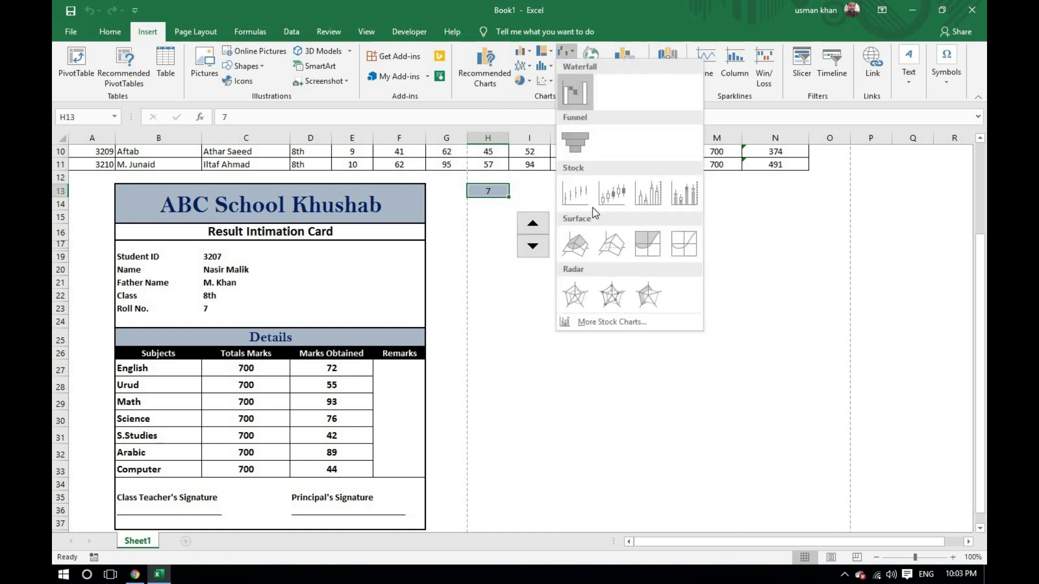
pyautogui.click(530, 55)
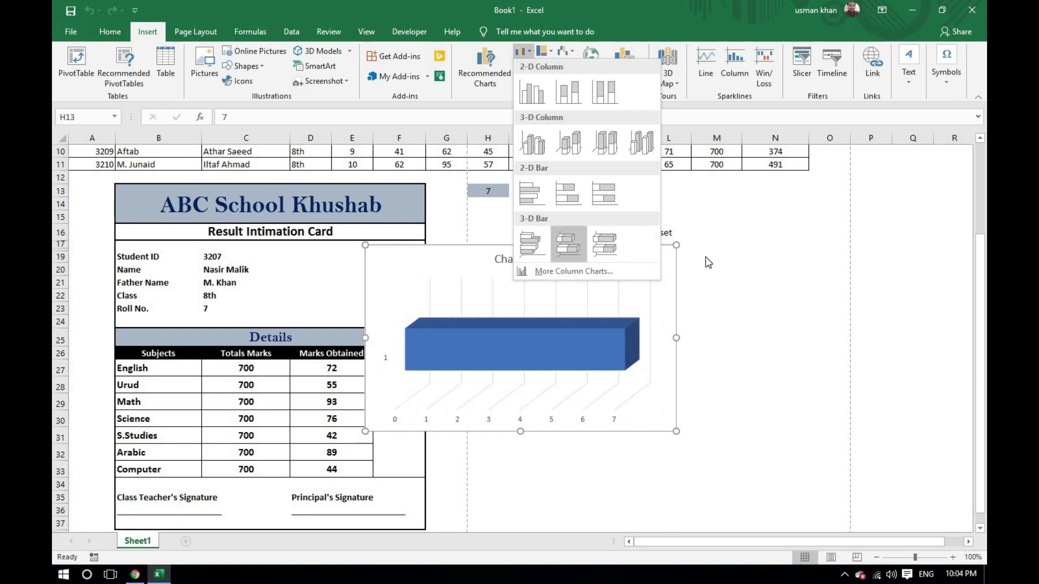
pyautogui.click(793, 238)
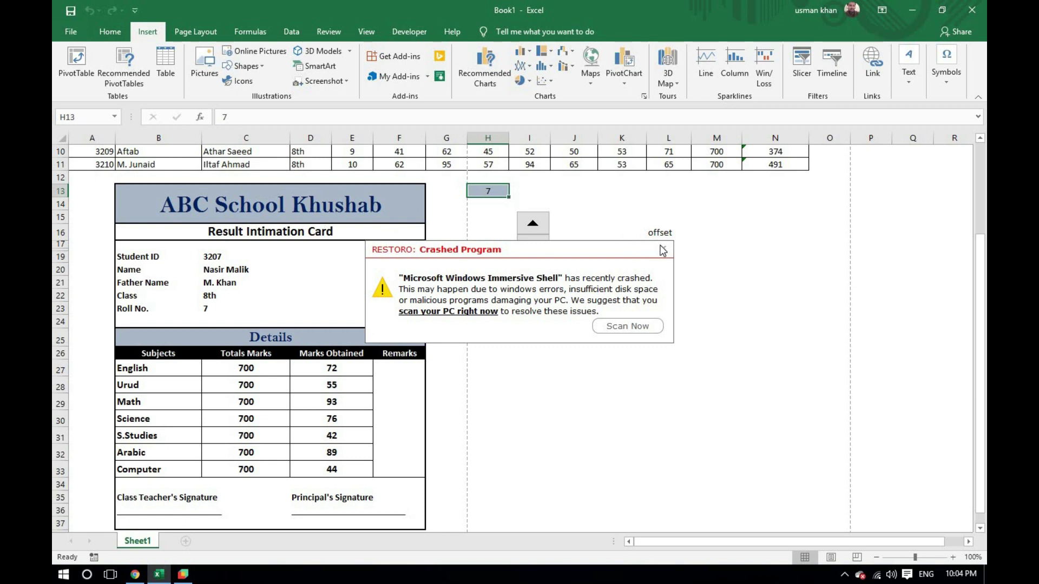
pyautogui.click(661, 249)
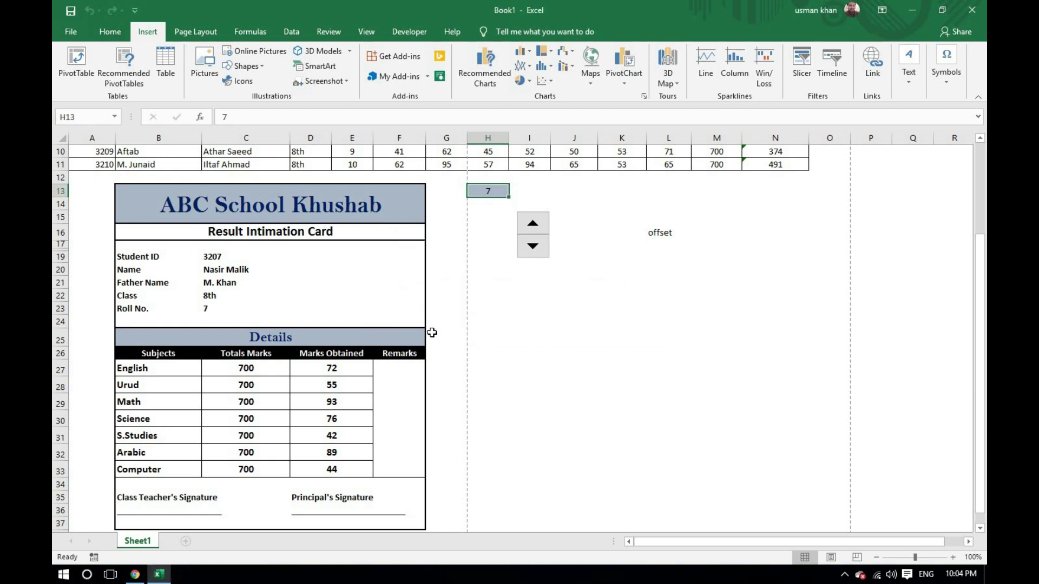